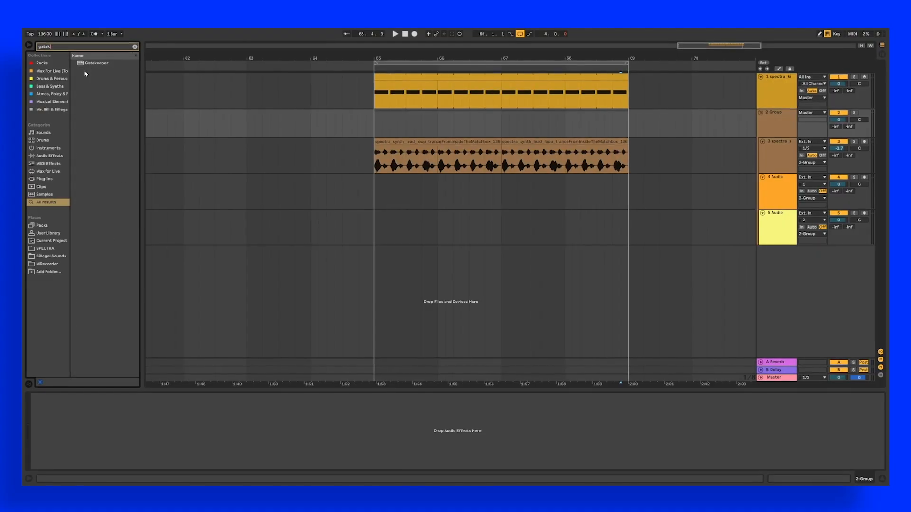
Step: Load the Gatekeeper plug-in onto the 2 Group track and dismiss its plug-in window
drag(91, 62, 478, 124)
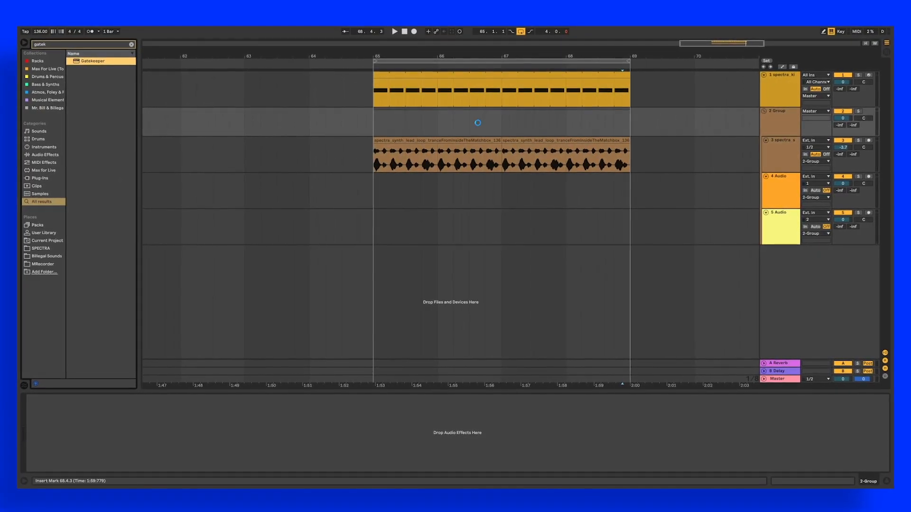
click(406, 37)
Step: Group the kick track's sampler into an Instrument Rack and show the rack's chain list
click(785, 89)
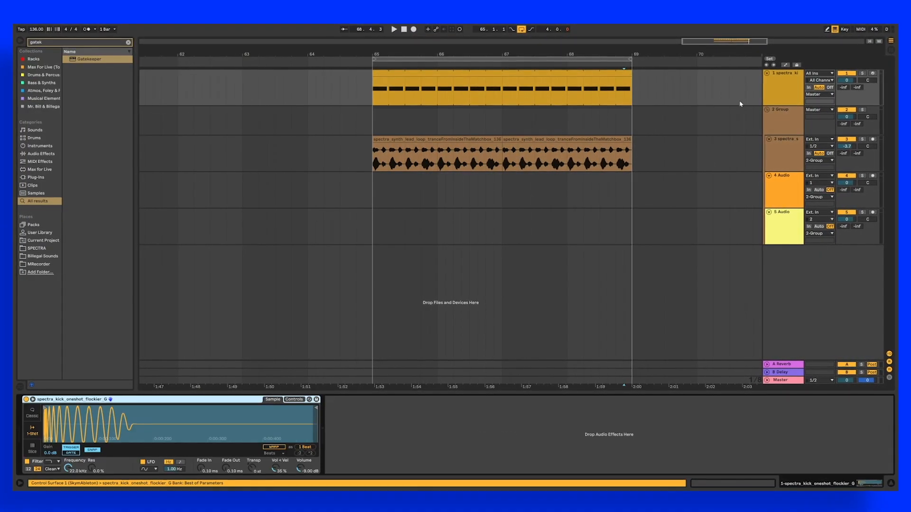
key(ctrl+g)
click(22, 416)
Step: Search the browser for "exter", add External Instrument as a new chain in the kick's rack, and choose its MIDI destination
key(ctrl+f)
key(BackSpace)
key(BackSpace)
key(BackSpace)
key(BackSpace)
key(BackSpace)
text(exter)
drag(91, 55, 84, 449)
click(154, 416)
click(157, 443)
Step: Open Gatekeeper on the group track and load the Duck 8th preset from the Ducking category
click(392, 131)
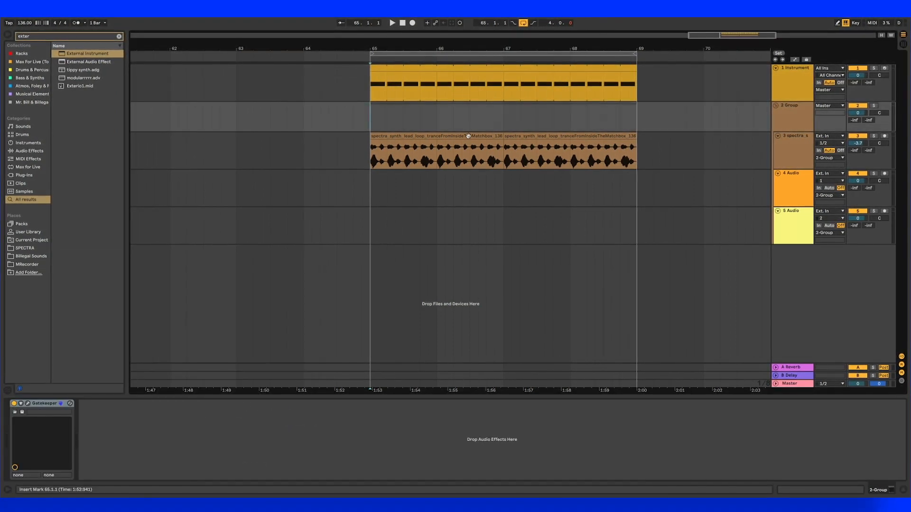
click(27, 404)
click(363, 50)
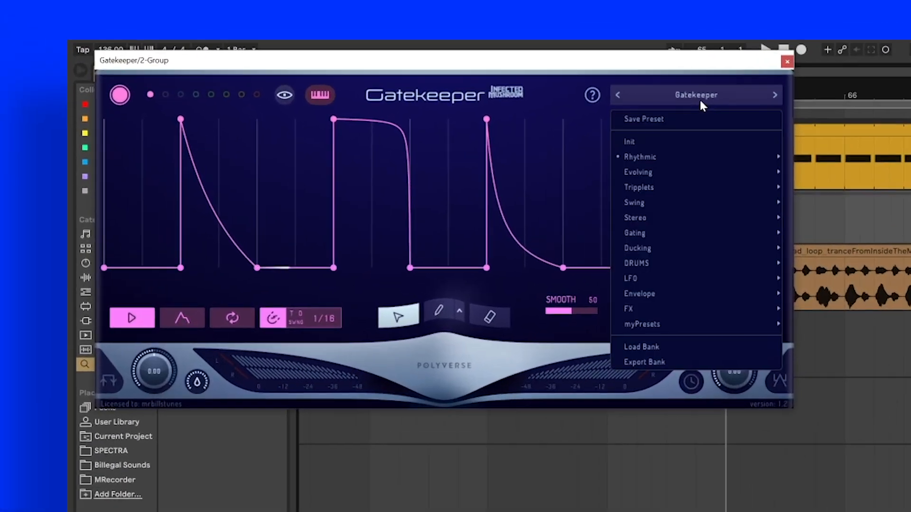
mouse_move(343, 136)
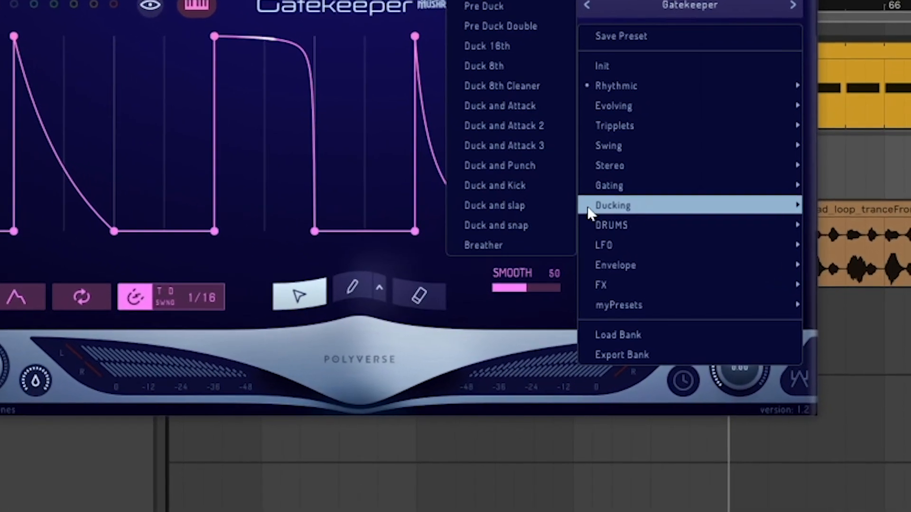
click(522, 101)
Step: Raise the end of Gatekeeper's ducking curve to full level and move its recovery point earlier while auditioning the loop
drag(707, 221, 751, 20)
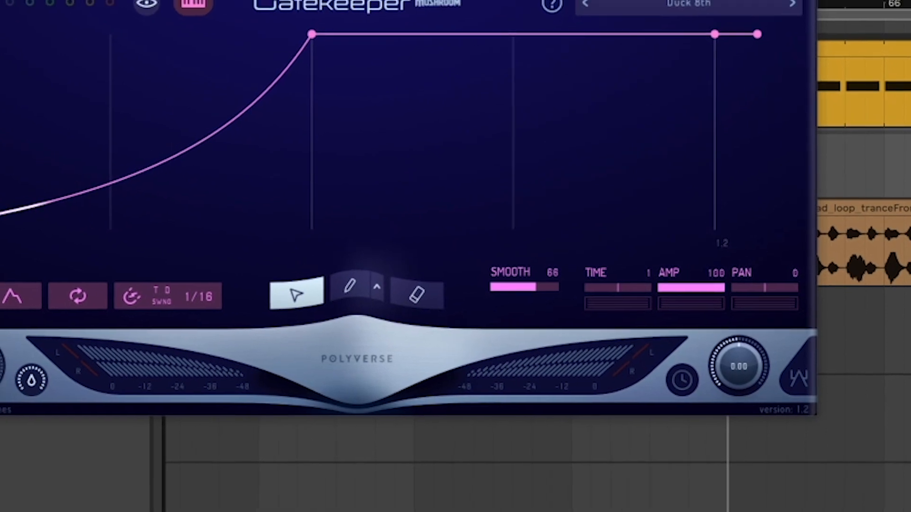
drag(311, 34, 215, 32)
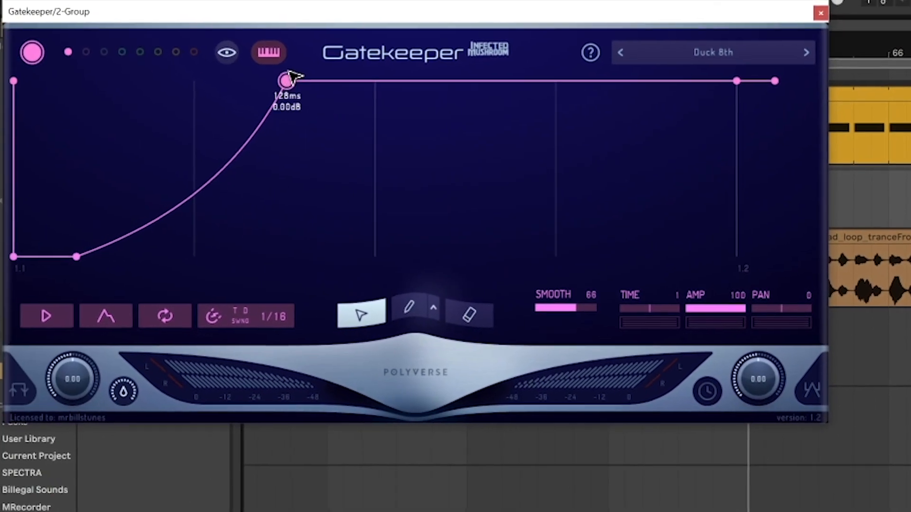
key(space)
drag(287, 73, 217, 73)
click(832, 62)
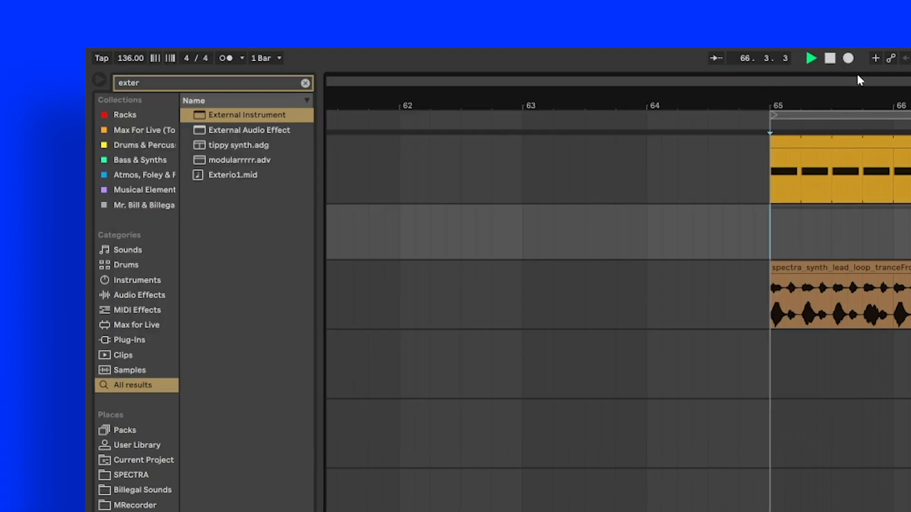
Step: Insert a new MIDI track directly below the 4 Audio track
click(787, 179)
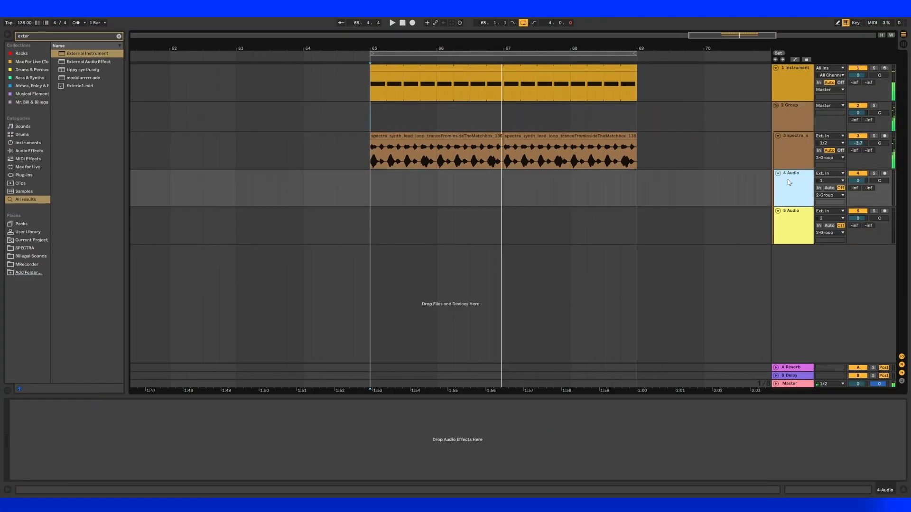
key(ctrl+shift+t)
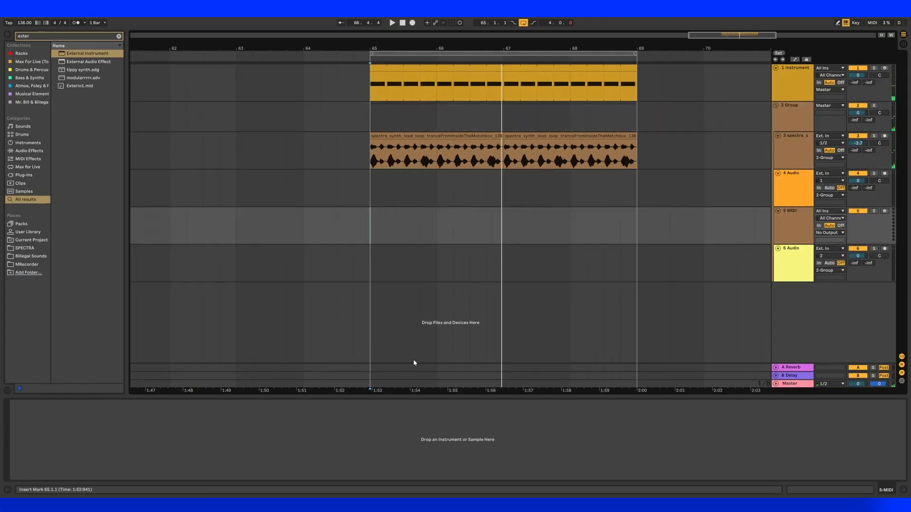
Step: Switch to Splice, replace the SPECTRA pack's kicks filter with bass, and browse the bass samples
click(420, 504)
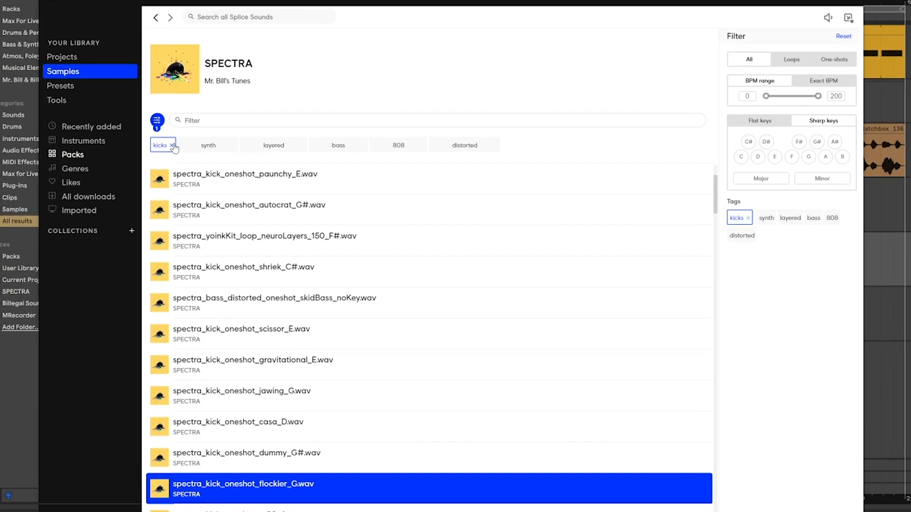
click(132, 147)
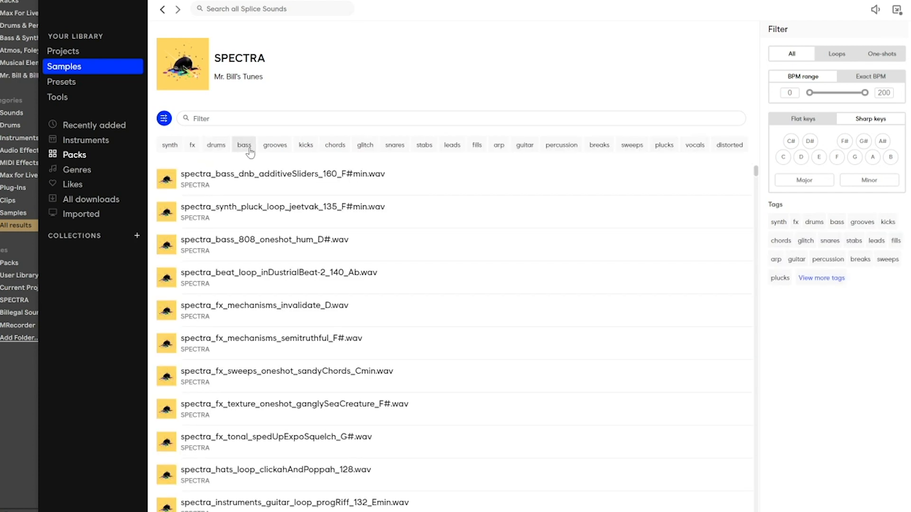
click(243, 145)
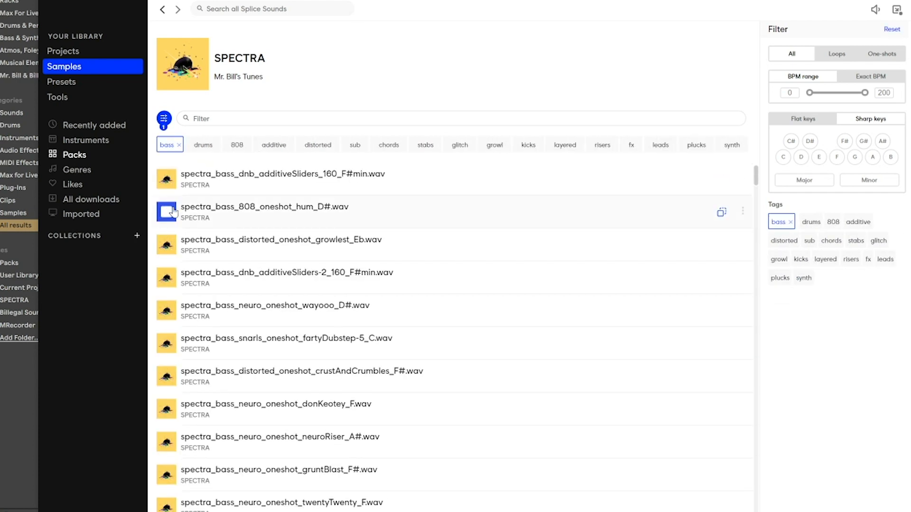
scroll(173, 342, down, 5)
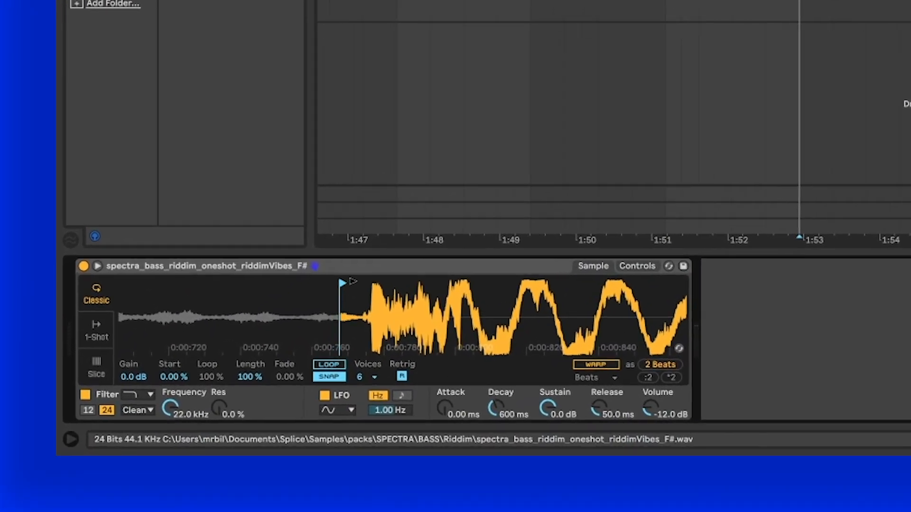
Step: Shape the riddimVibes bass sample with its start at the loud onset, filter at 214 Hz, resonance 40%, and filter envelope amount 38
drag(353, 281, 378, 278)
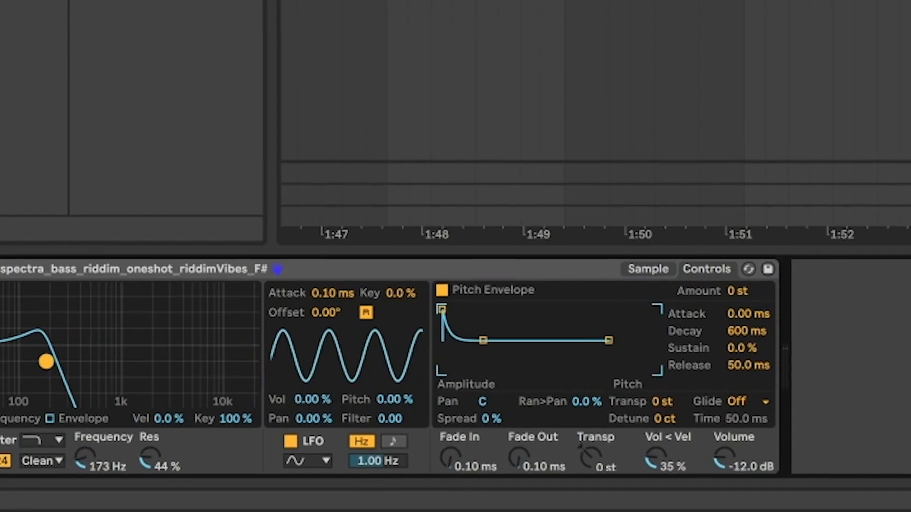
drag(138, 321, 209, 316)
click(58, 414)
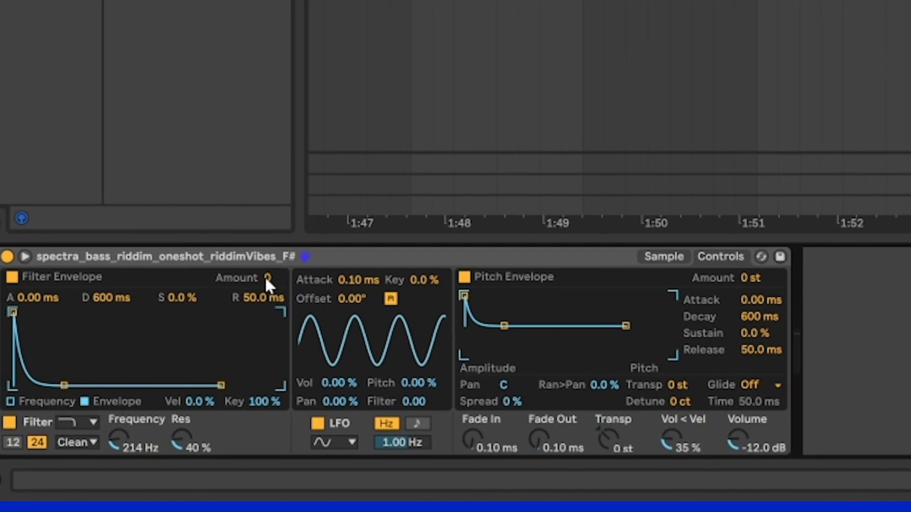
drag(267, 277, 249, 263)
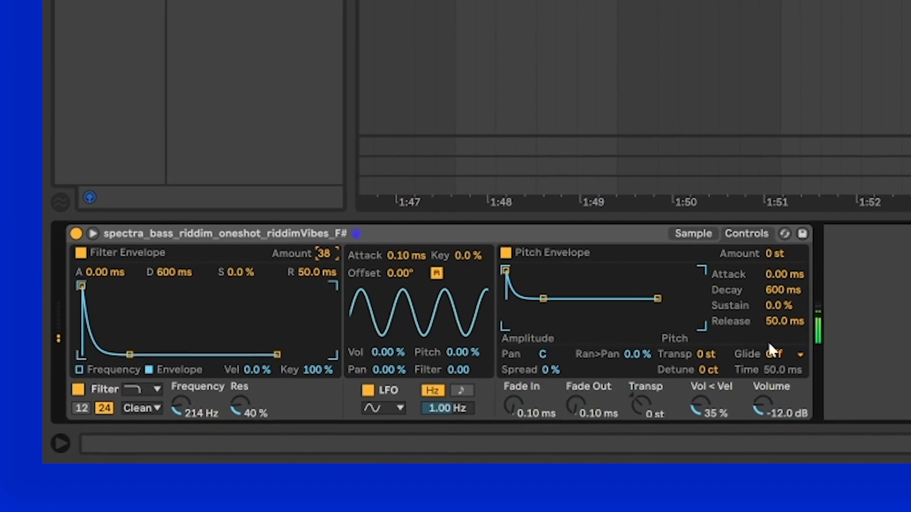
Step: Create a four-bar MIDI clip on the bass track from bar 65 to 69 and enlarge its note editor
drag(424, 197, 728, 199)
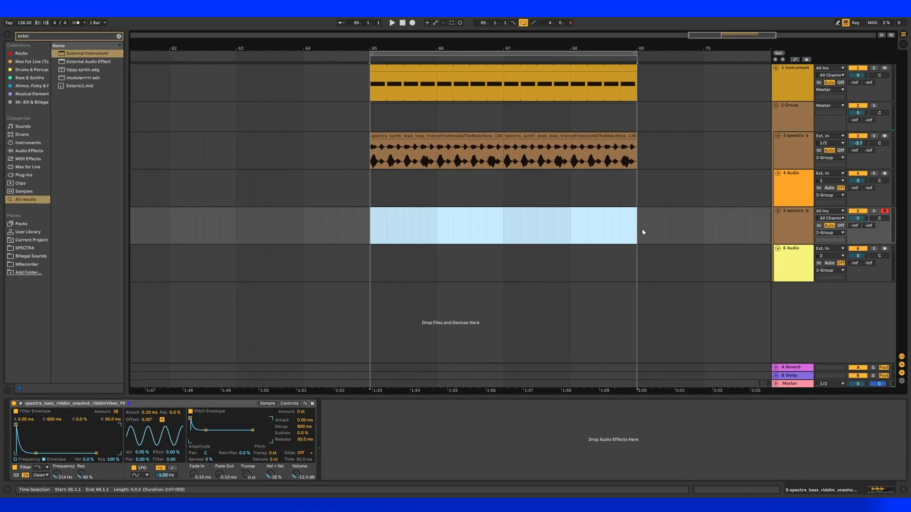
key(ctrl+shift+m)
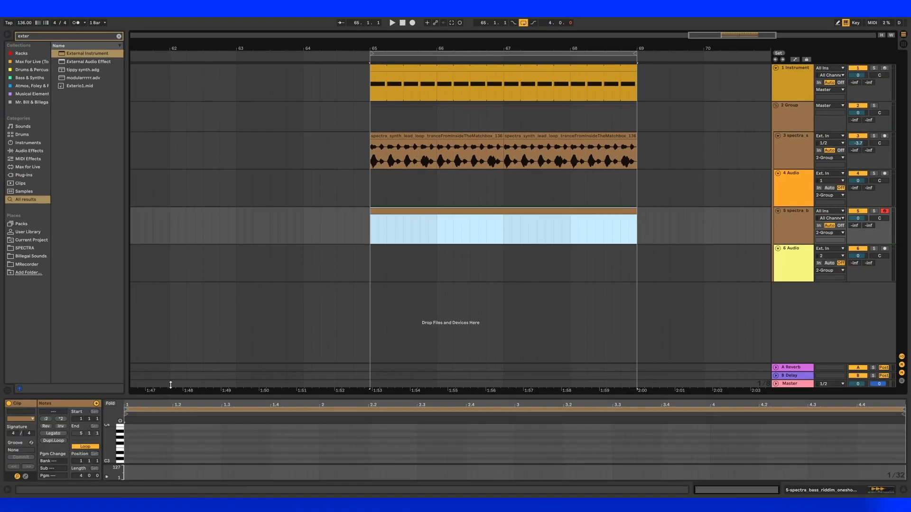
drag(171, 385, 170, 334)
Step: Play the loop while setting the bass filter's resonance to 0% and fine-tuning the bass instrument's volume
key(space)
double_click(161, 398)
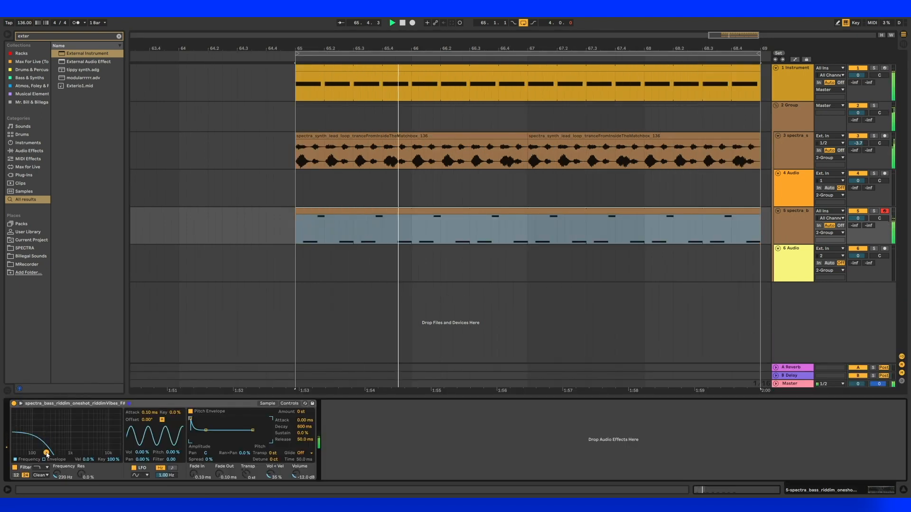
click(50, 459)
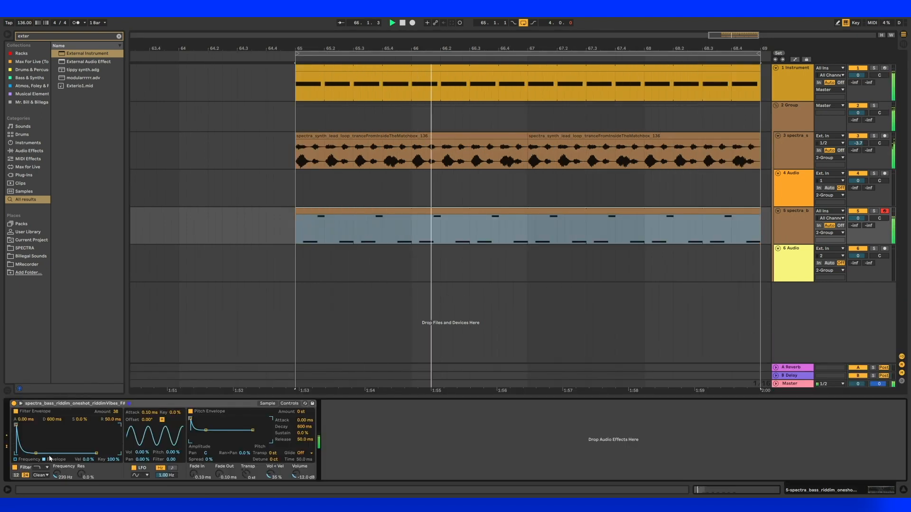
drag(295, 474, 295, 472)
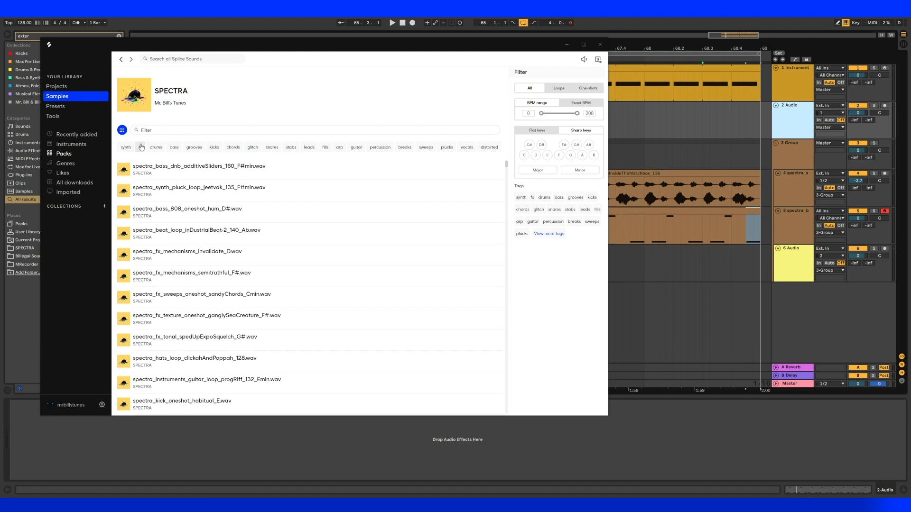
Step: Filter the SPECTRA pack by drums and grooves, audition loops, and place spectra_break_loop_ghostNoteCity_142.wav on 2 Audio at bar 65
click(155, 147)
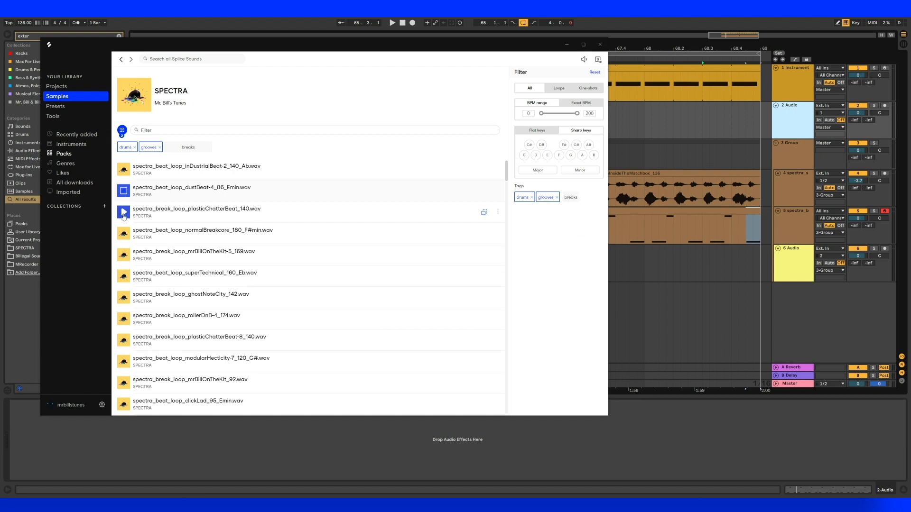
click(121, 277)
scroll(121, 266, down, 3)
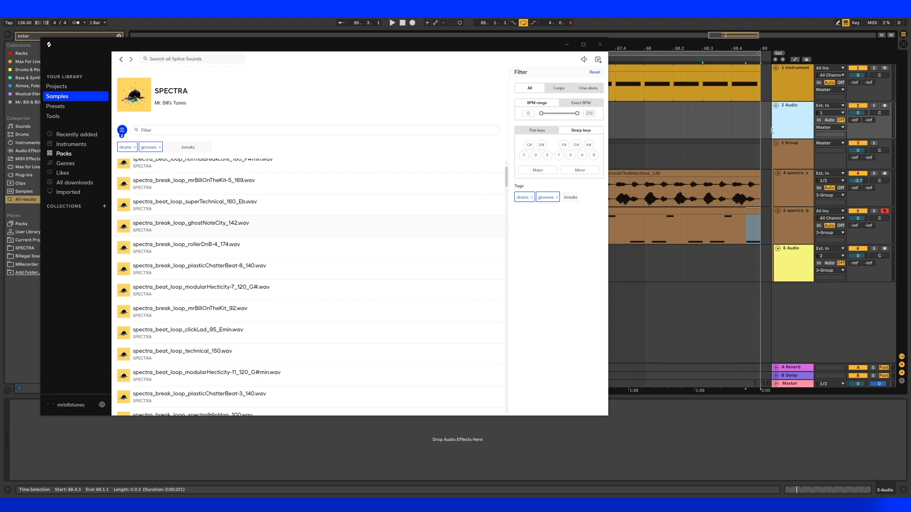
drag(482, 228, 302, 109)
Step: Warp the ghostNoteCity break clip and set its segment BPM to 142
double_click(303, 107)
click(95, 361)
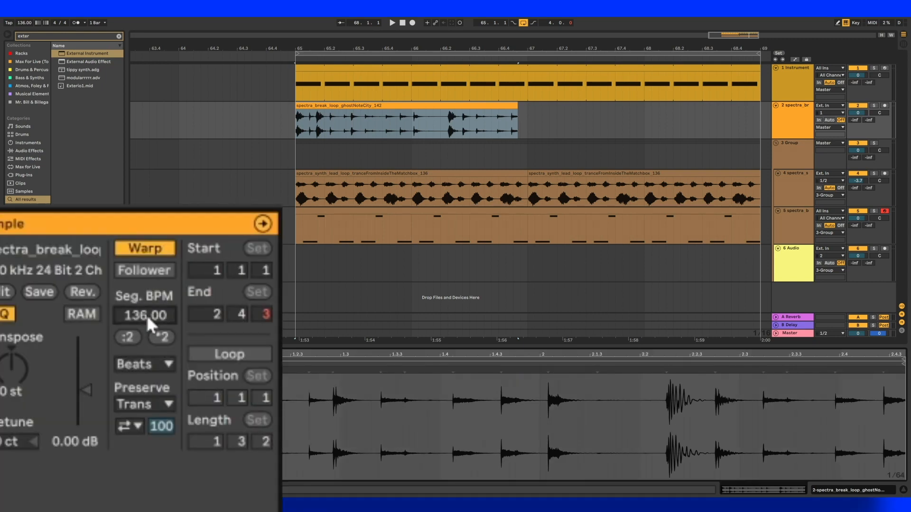
click(147, 311)
text(142)
key(Return)
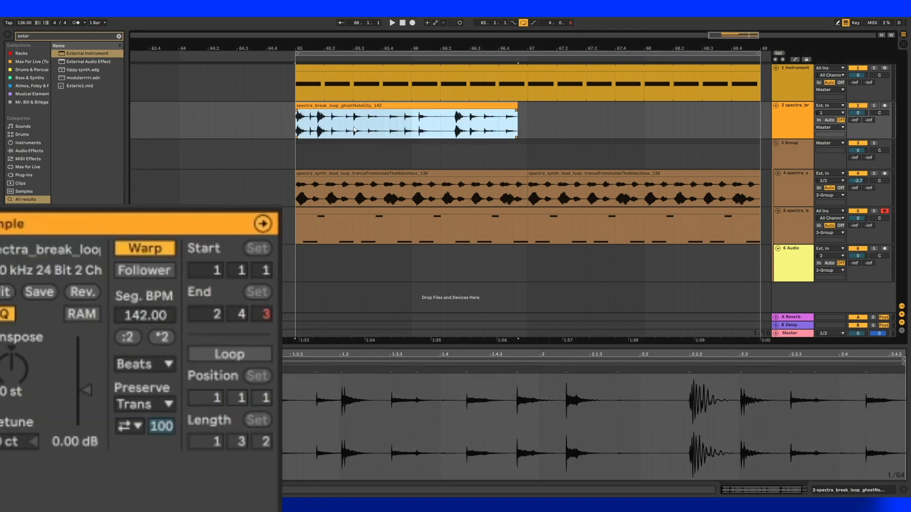
Step: Separate the break loop's slice from 65.3 to bar 66, then solo the break track and audition the slice
drag(354, 130, 411, 124)
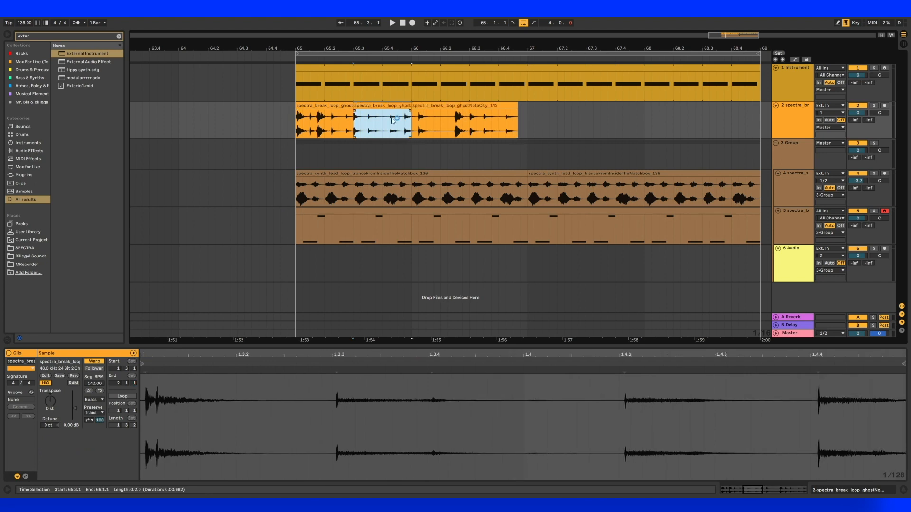
key(s)
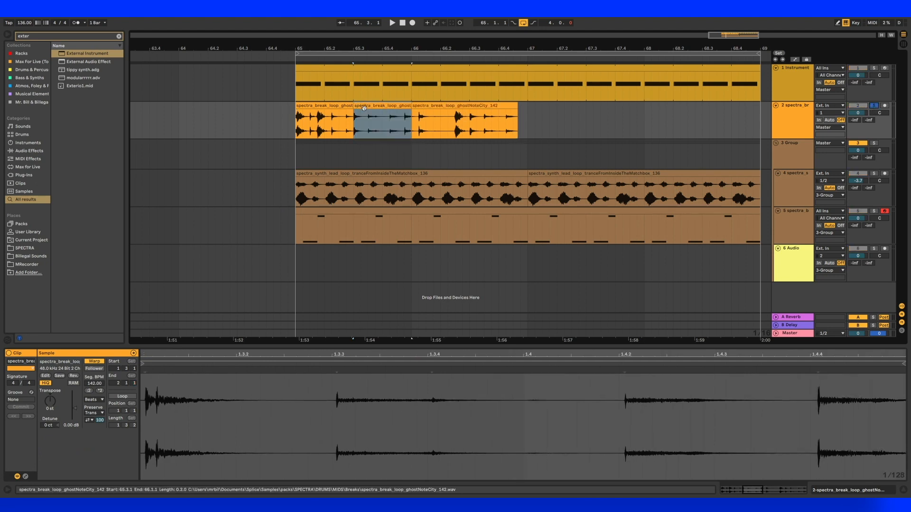
click(364, 108)
key(space)
key(space)
click(364, 122)
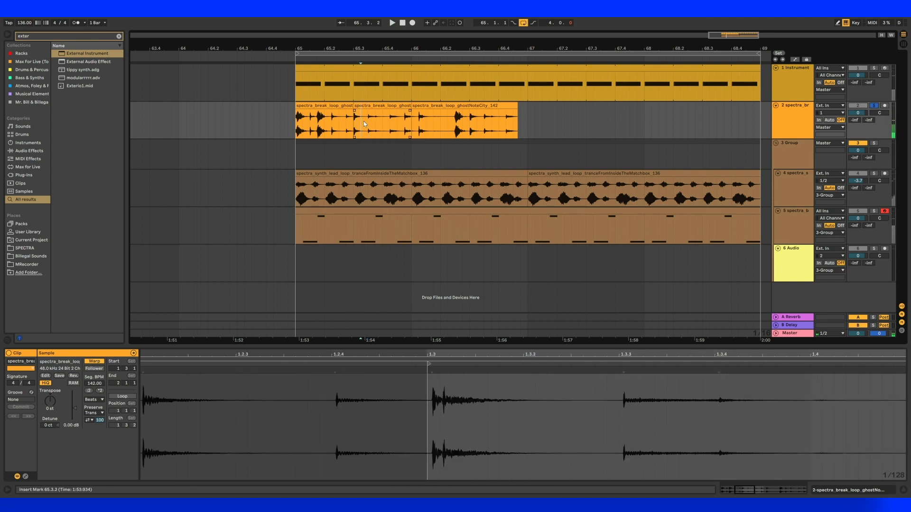
Step: Trim the opening hit off the break's middle slice and consolidate the half-bar from 65.3 to bar 66
drag(355, 105, 368, 105)
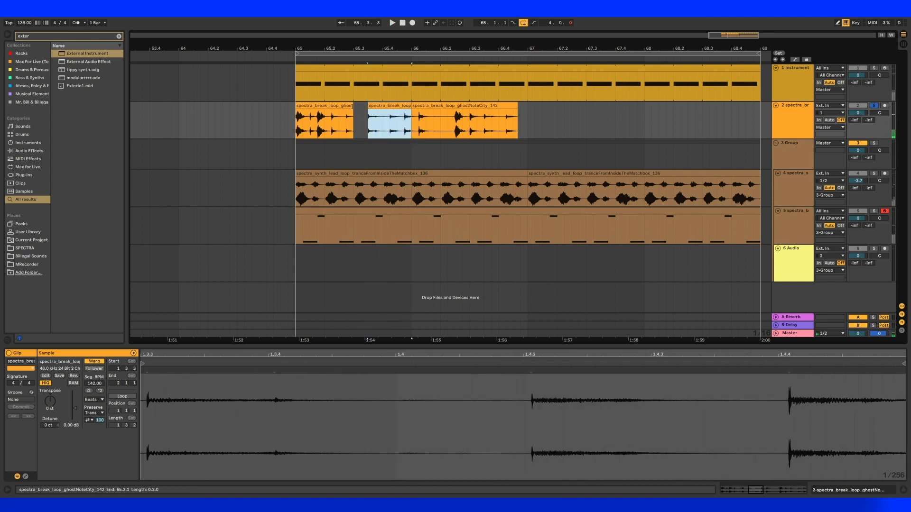
key(ctrl+j)
Step: Move the consolidated break slice to bar 65 and loop it through to bar 69
drag(379, 107, 318, 107)
drag(319, 106, 326, 106)
click(120, 396)
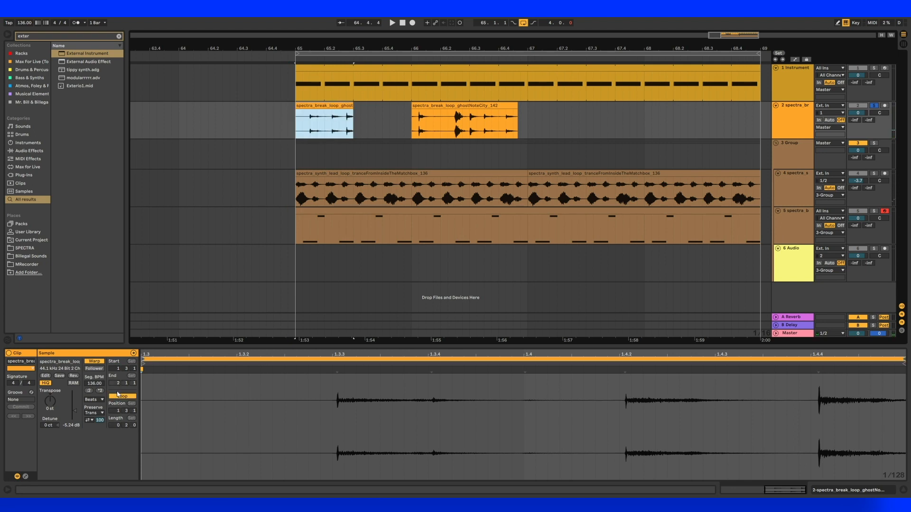
drag(352, 109, 758, 109)
key(space)
drag(632, 48, 545, 30)
drag(705, 106, 619, 105)
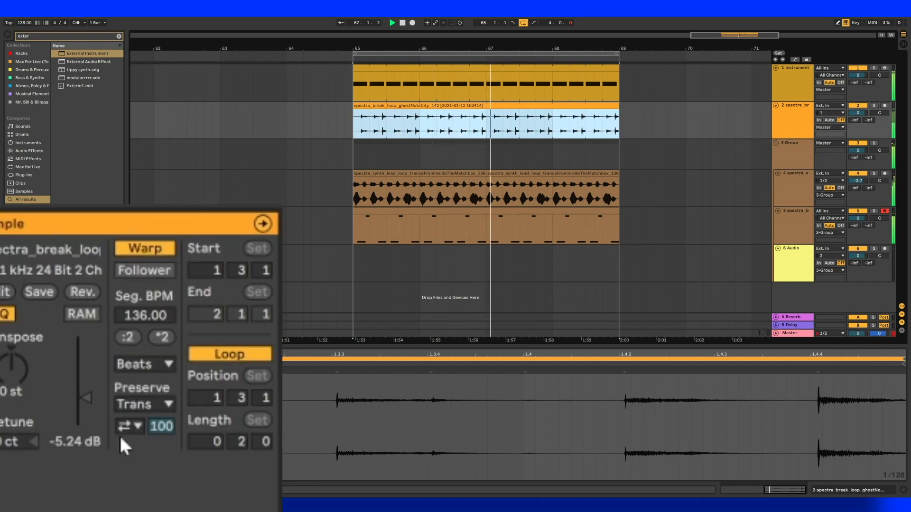
Step: Turn off transient looping in the break clip's Beats warp mode and set its transient envelope to 28
click(88, 421)
click(90, 427)
drag(155, 434, 155, 469)
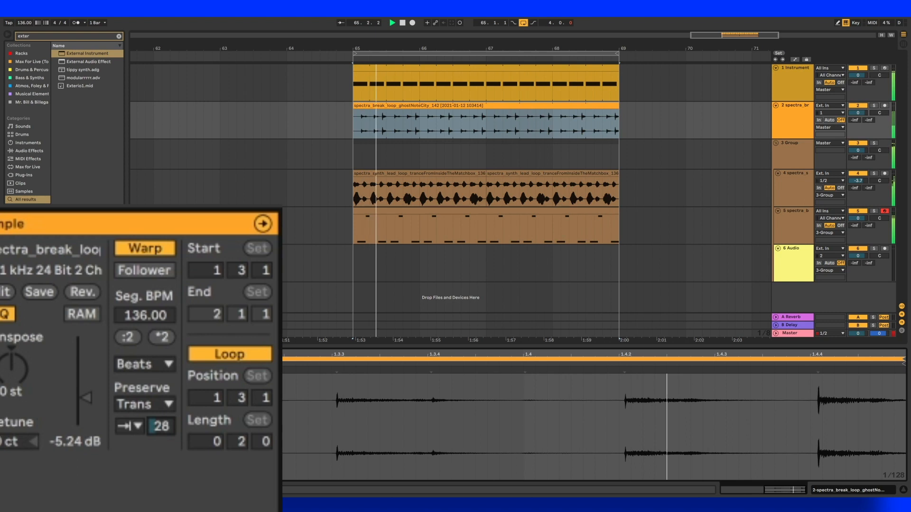
key(space)
Step: Add EQ Eight to the break track and set its low-cut band to 464 Hz with a Q of 0.10
key(ctrl+f)
text(eq)
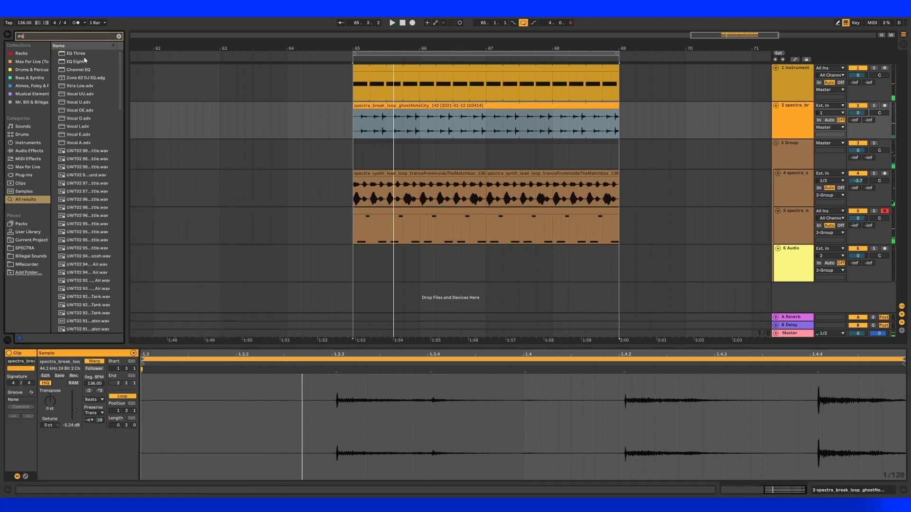
key(Return)
key(space)
drag(87, 443, 111, 462)
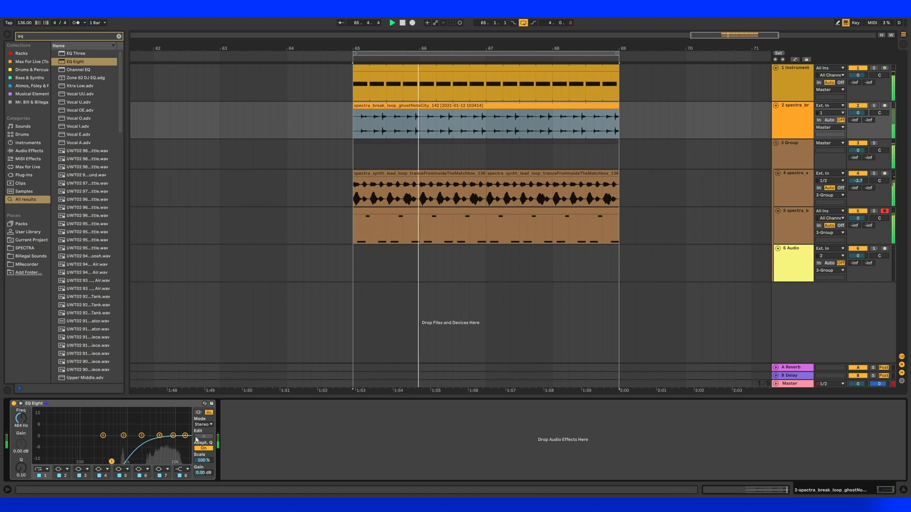
Step: Boost the break's highs with EQ Eight's high shelf at 11.1 kHz and a gain of 1.88 dB
drag(185, 435, 174, 434)
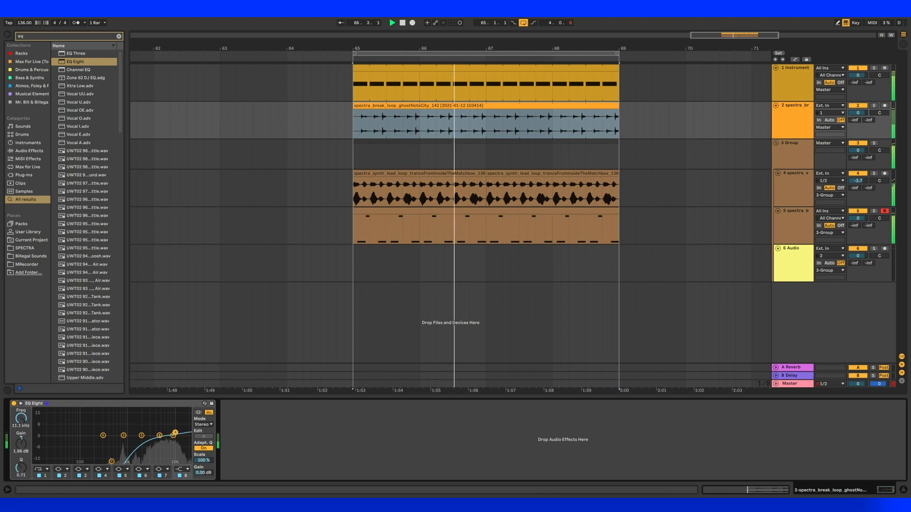
click(789, 146)
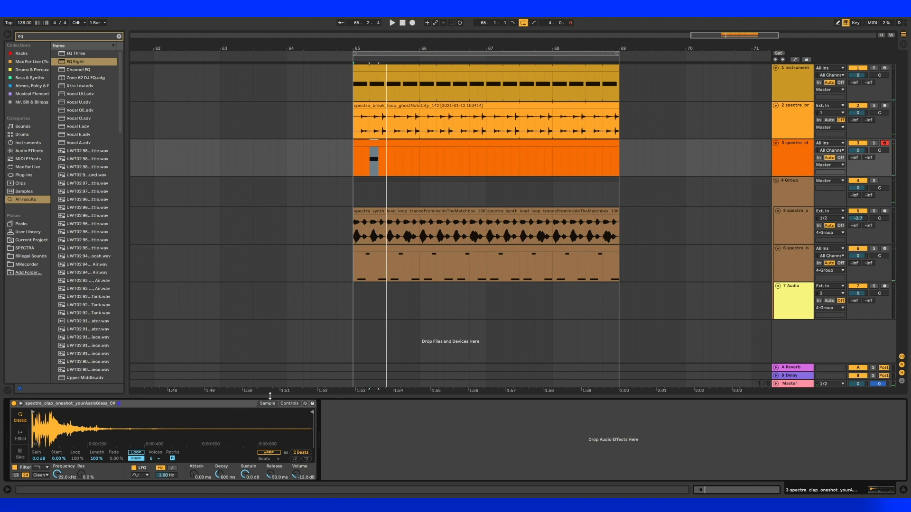
Step: Shape the clap sampler's amplitude envelope with sustain at -inf dB and decay at 584 ms, and play it back
click(290, 403)
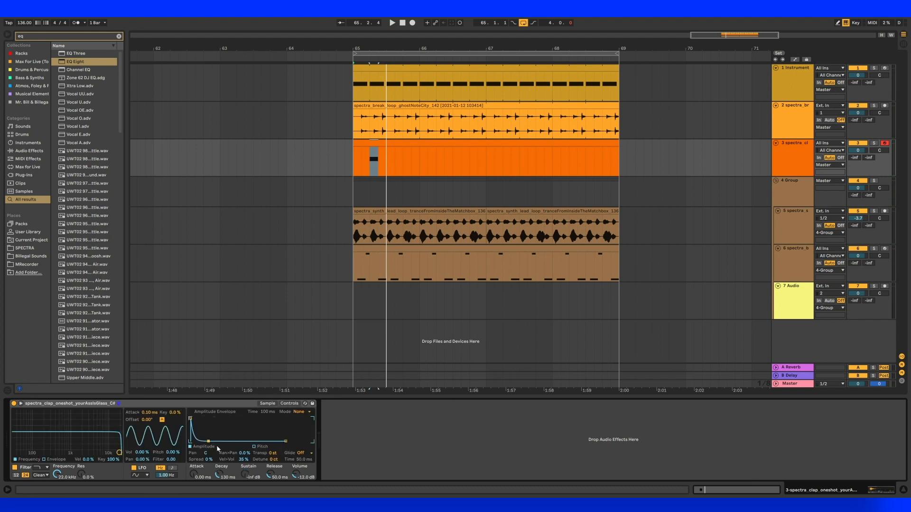
drag(217, 446, 215, 441)
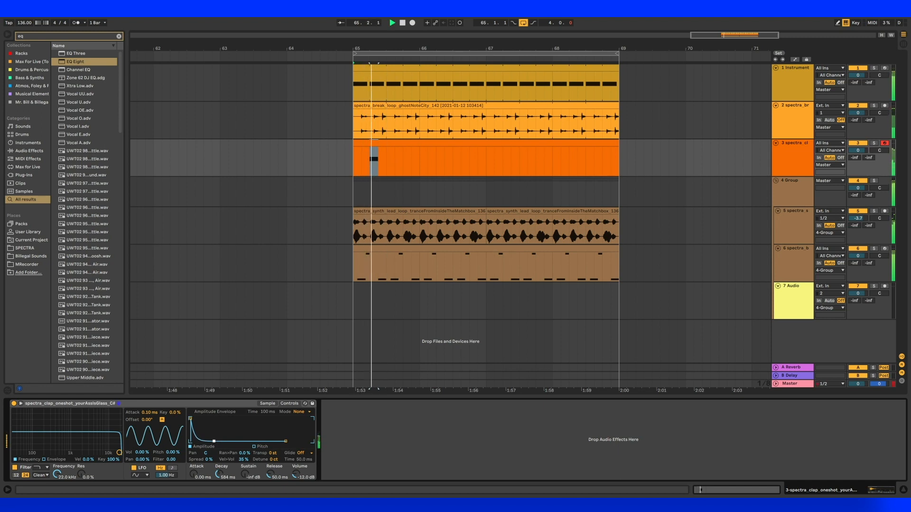
key(space)
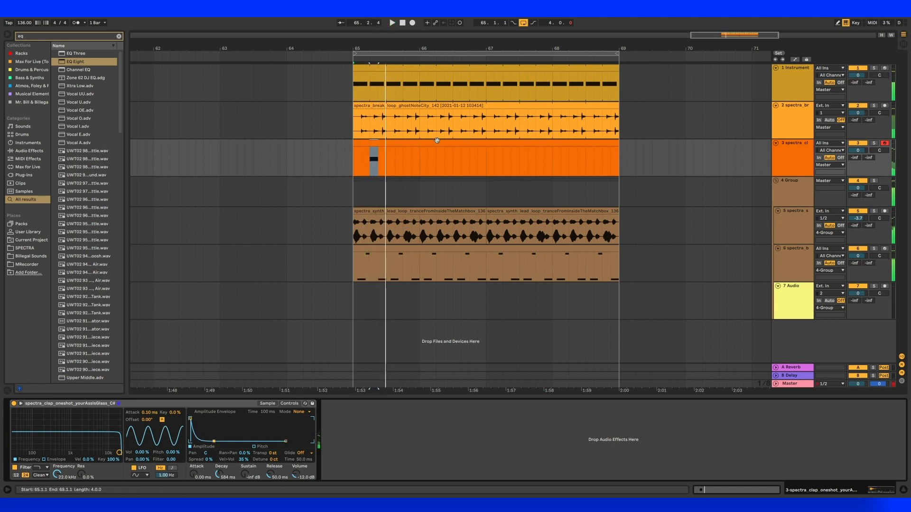
Step: Repeat the half-bar clap clip from bar 65 through to bar 69, play it with the loop and disarm the clap track
double_click(437, 141)
drag(900, 359, 215, 361)
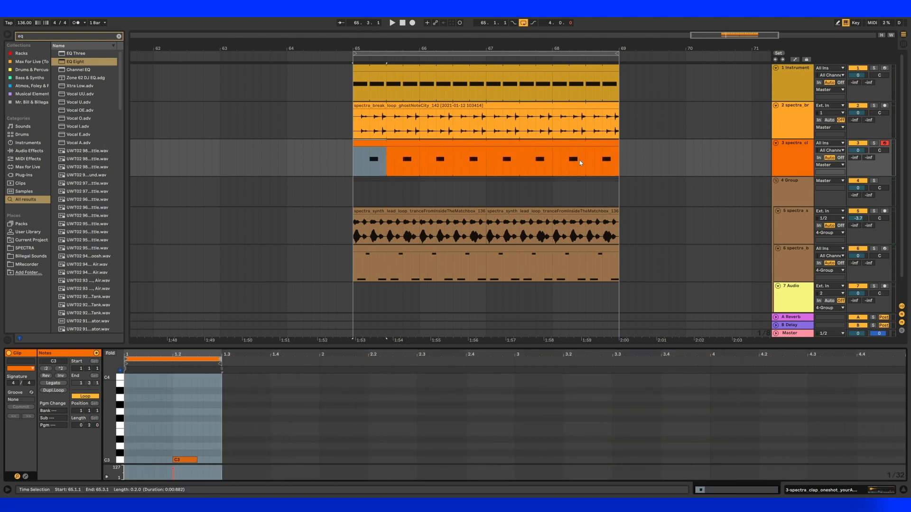
click(615, 140)
key(space)
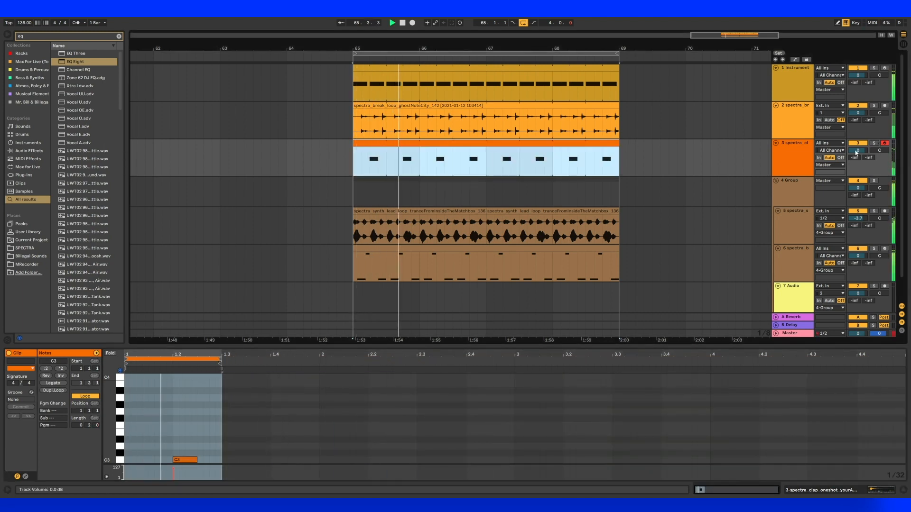
click(885, 143)
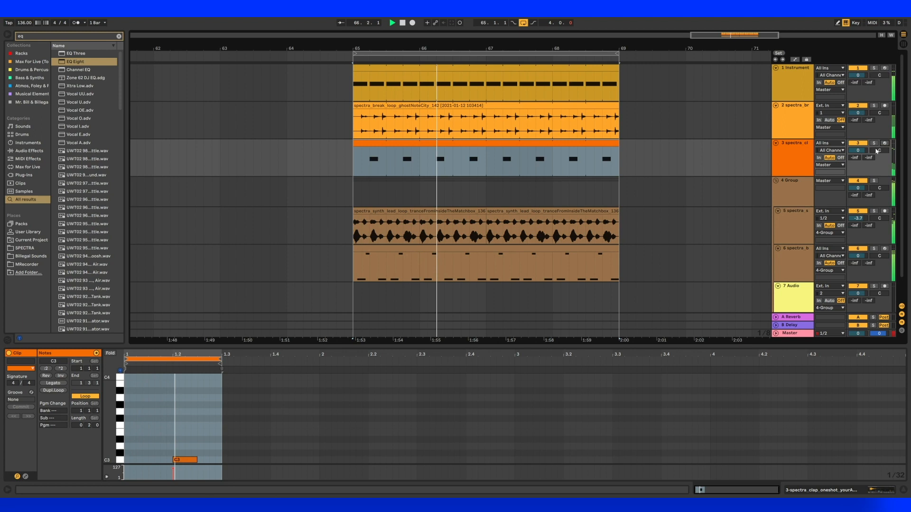
Step: Switch to Splice Desktop, clear the drums and claps tags in the SPECTRA pack and filter its samples to the key of F#
double_click(792, 156)
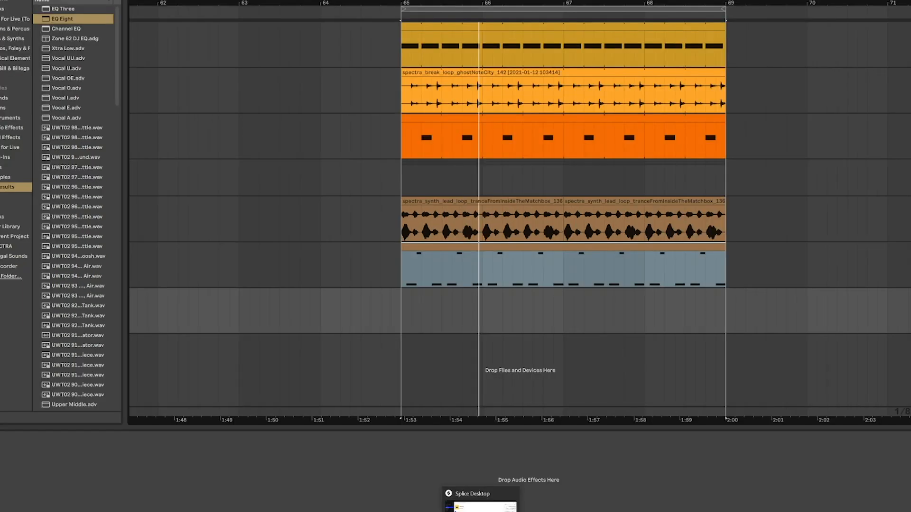
click(482, 504)
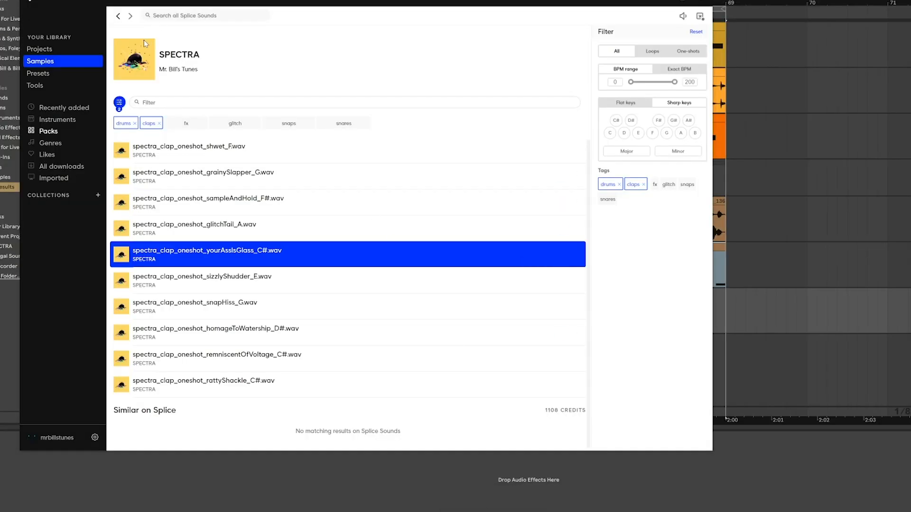
click(159, 124)
click(134, 124)
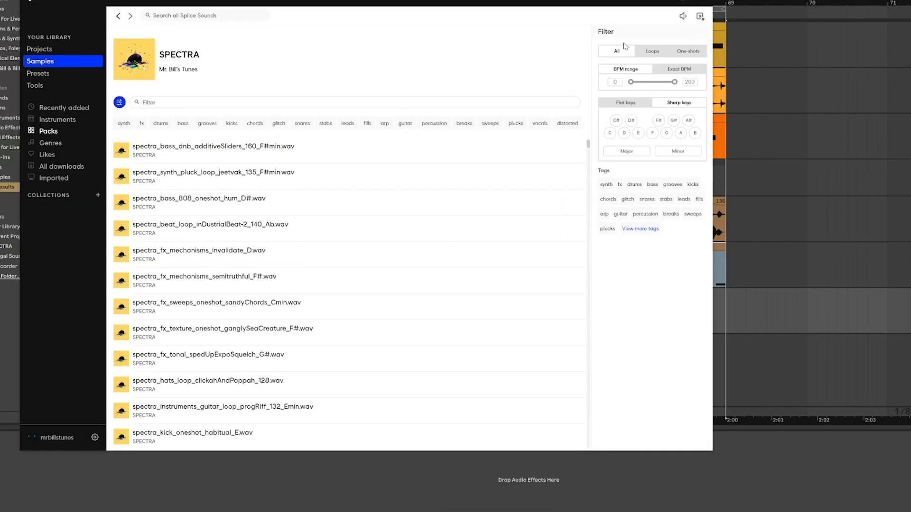
click(658, 122)
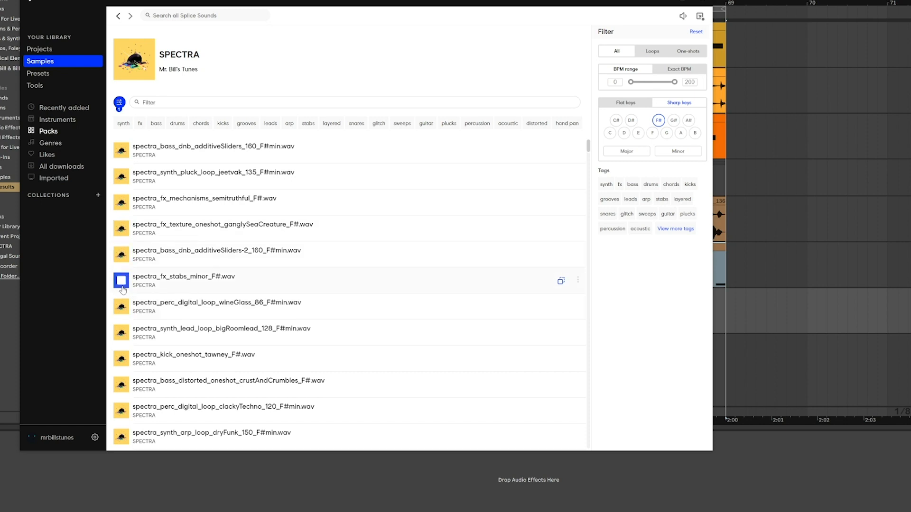
Step: Place spectra_fx_stabs_minor_F#.wav at bar 65 on the empty audio track below the bass and play it with the loop
drag(561, 284, 756, 305)
mouse_move(781, 294)
mouse_down()
mouse_move(428, 309)
mouse_move(434, 317)
mouse_up()
key(space)
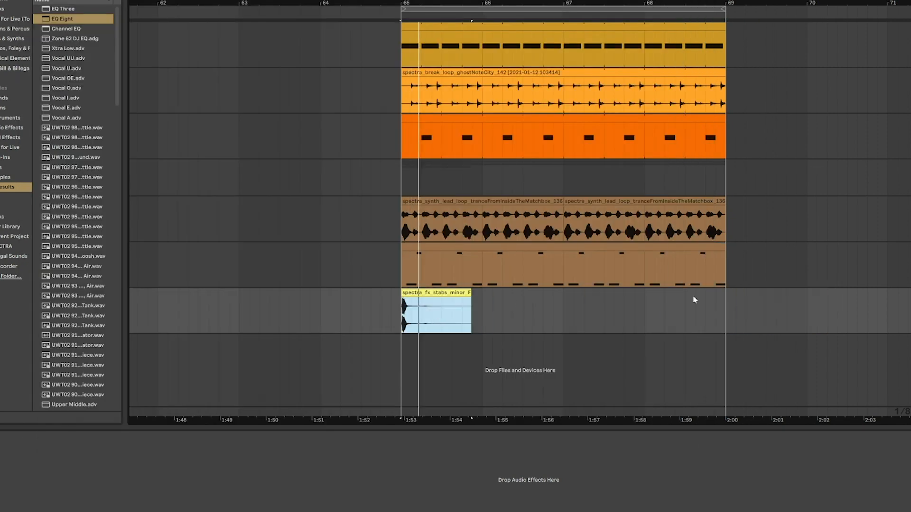
key(space)
click(436, 303)
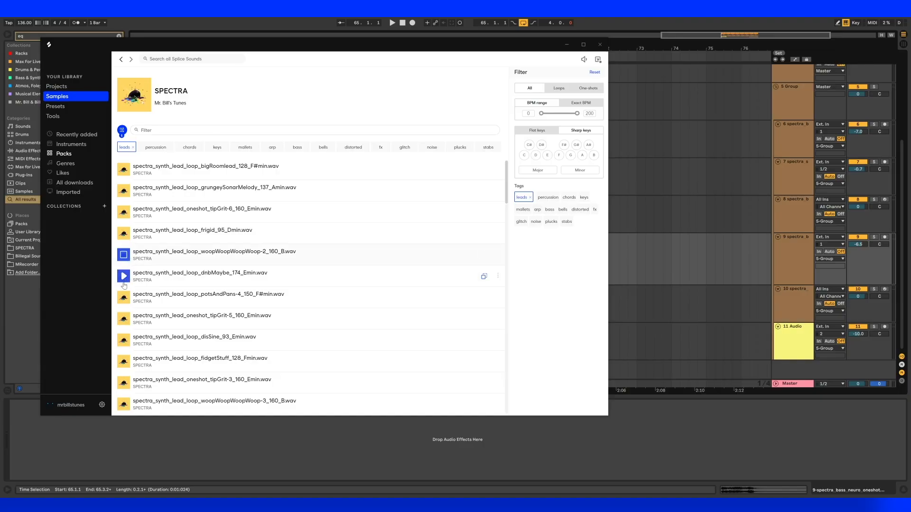
Step: Audition the SPECTRA lead loops and add spectra_synth_lead_loop_ukWybe_140_Bmin.wav to track 11 at bar 65
scroll(125, 275, down, 3)
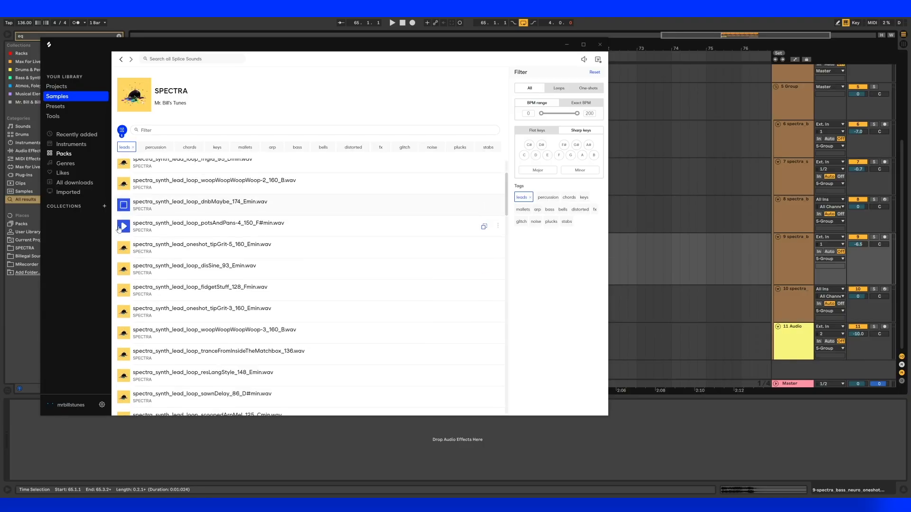
scroll(128, 304, down, 5)
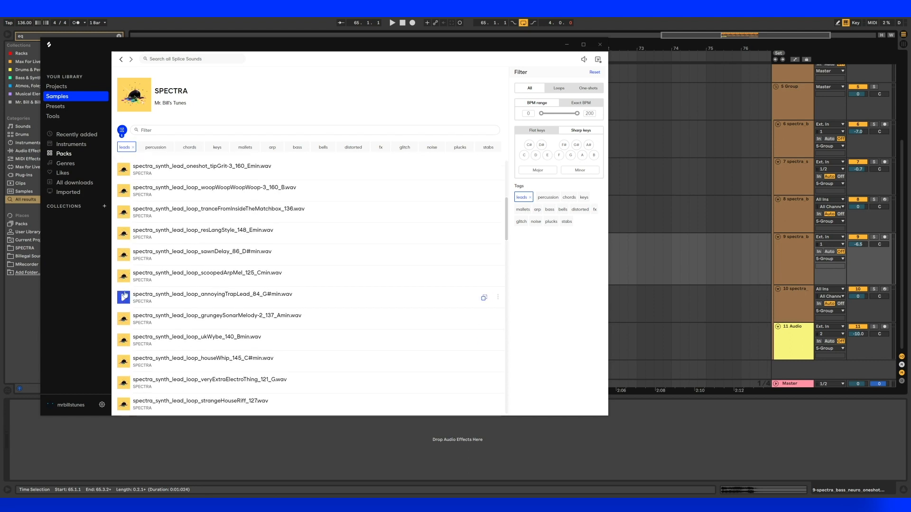
click(121, 297)
scroll(123, 293, down, 3)
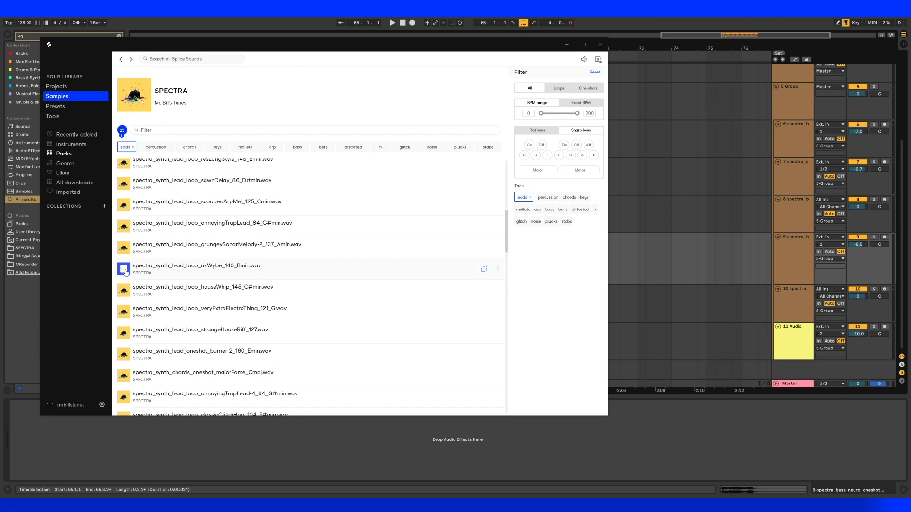
drag(481, 269, 369, 344)
Step: Turn on warping for the ukWybe lead clip, set its segment BPM to 140 and play it with the loop
double_click(499, 327)
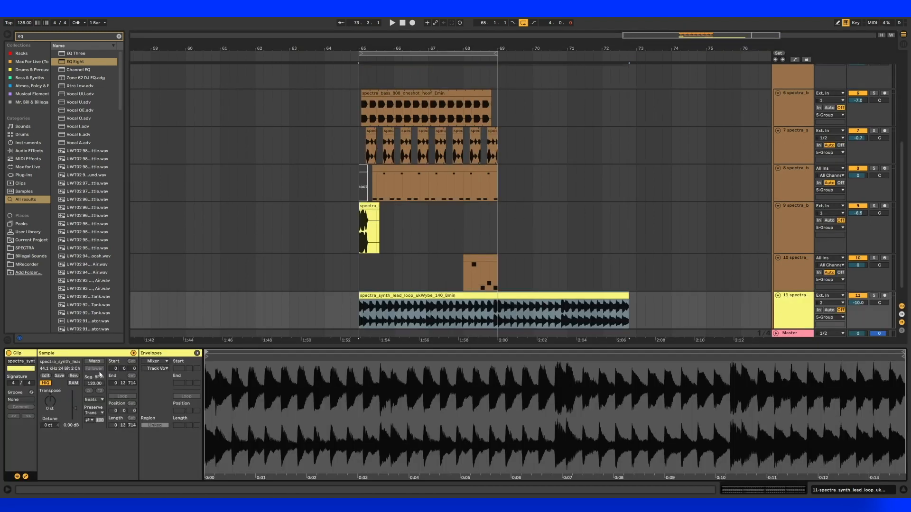
click(95, 361)
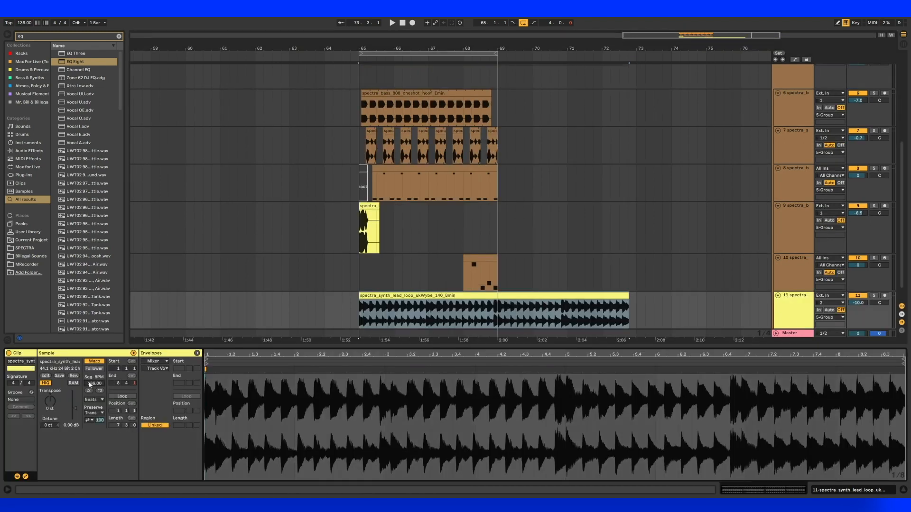
click(89, 384)
text(140)
key(Return)
key(space)
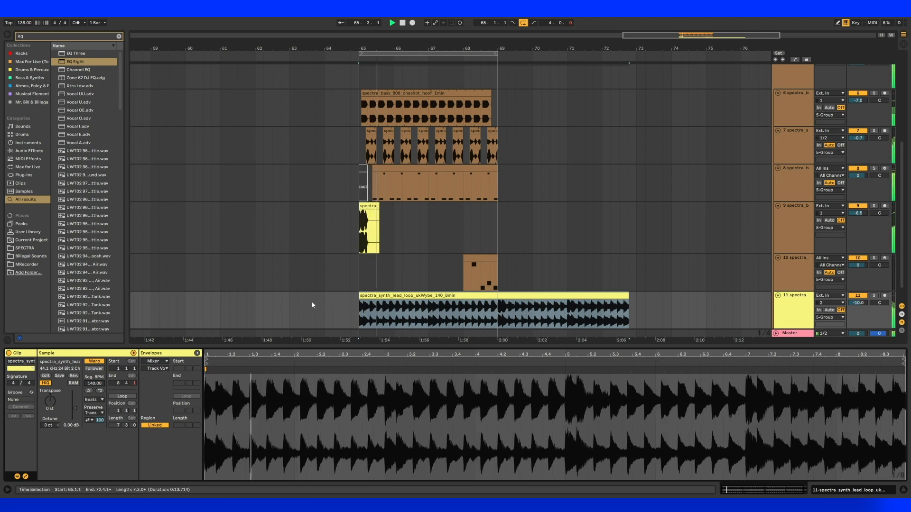
Step: Transpose the ukWybe lead clip down one semitone at a time while listening to it against the loop
key(space)
click(46, 396)
key(Down)
key(space)
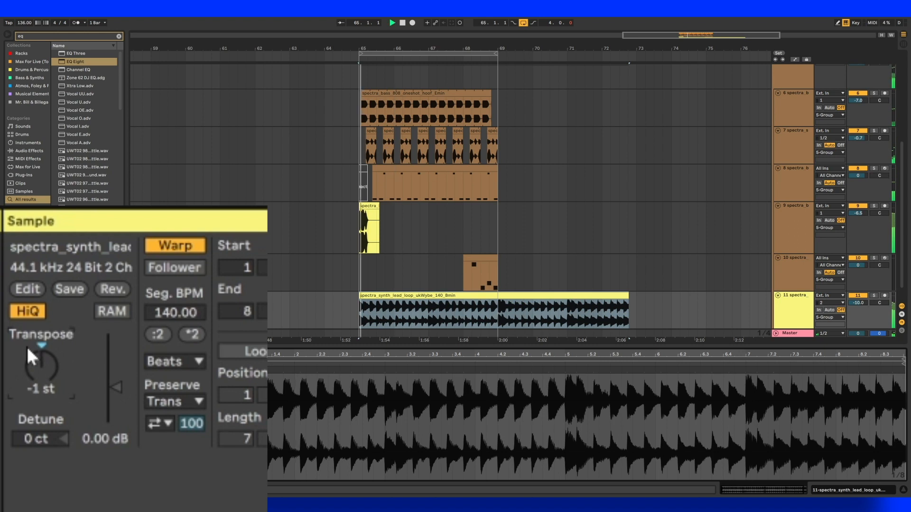
key(Down)
key(Down)
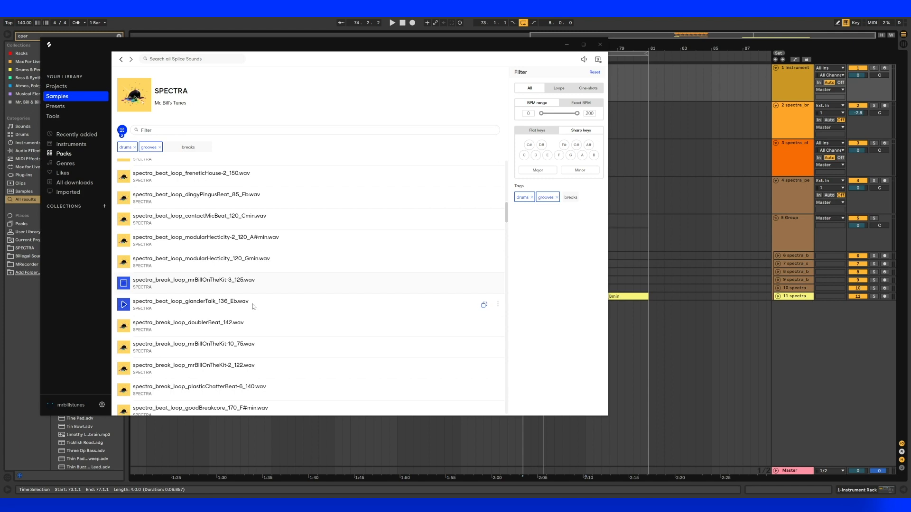
Step: Audition the SPECTRA drum grooves in Splice Desktop from spectra_beat_loop_glanderTalk_136_Eb through spectra_beat_loop_rimBeat_150
click(252, 307)
scroll(253, 307, down, 1)
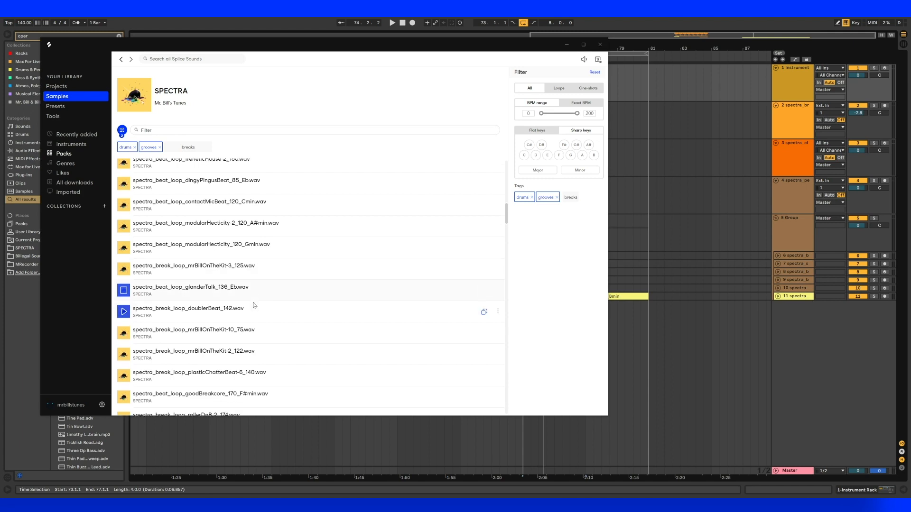
click(209, 304)
scroll(209, 304, down, 1)
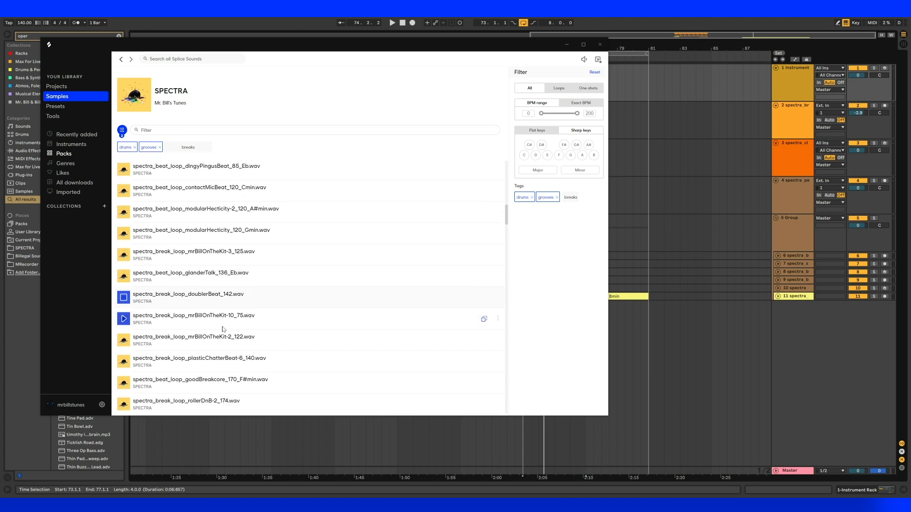
scroll(123, 297, down, 1)
click(129, 304)
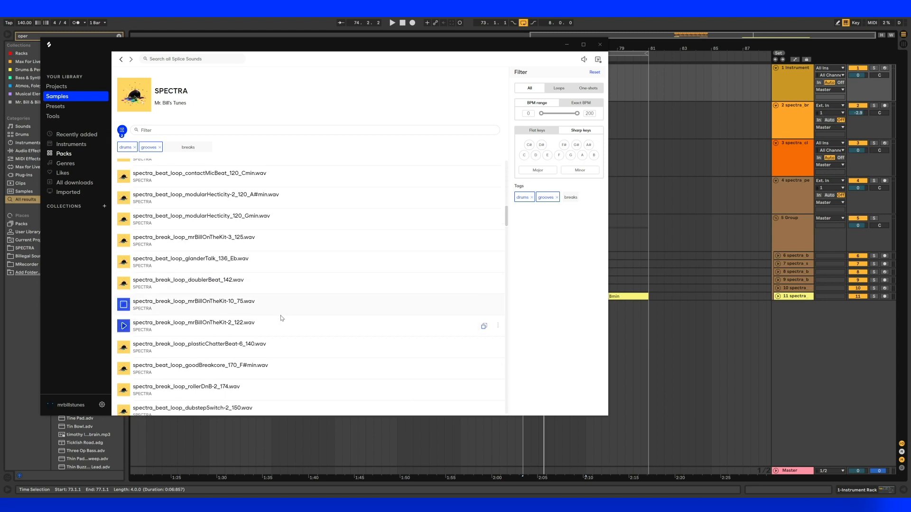
key(Down)
scroll(283, 313, down, 1)
key(Down)
scroll(284, 311, down, 1)
key(Down)
scroll(286, 308, down, 1)
key(Down)
scroll(287, 306, down, 1)
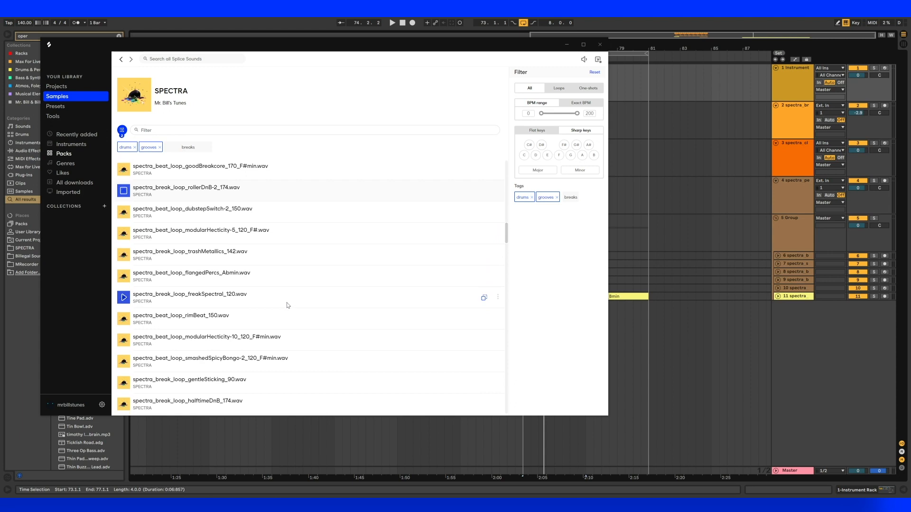
key(Down)
scroll(287, 305, down, 1)
key(Down)
scroll(291, 300, down, 1)
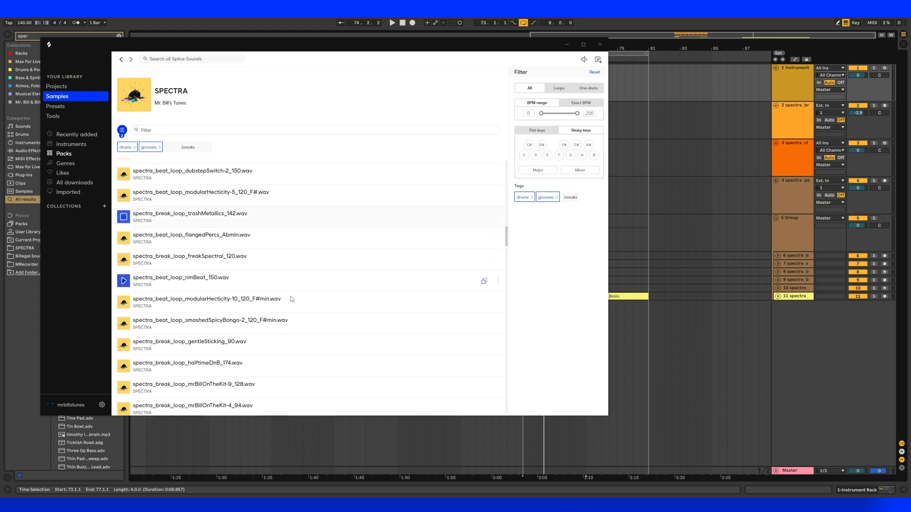
key(Down)
scroll(293, 299, down, 1)
key(Down)
scroll(292, 298, down, 1)
key(Down)
scroll(293, 295, down, 1)
key(Down)
scroll(294, 292, down, 1)
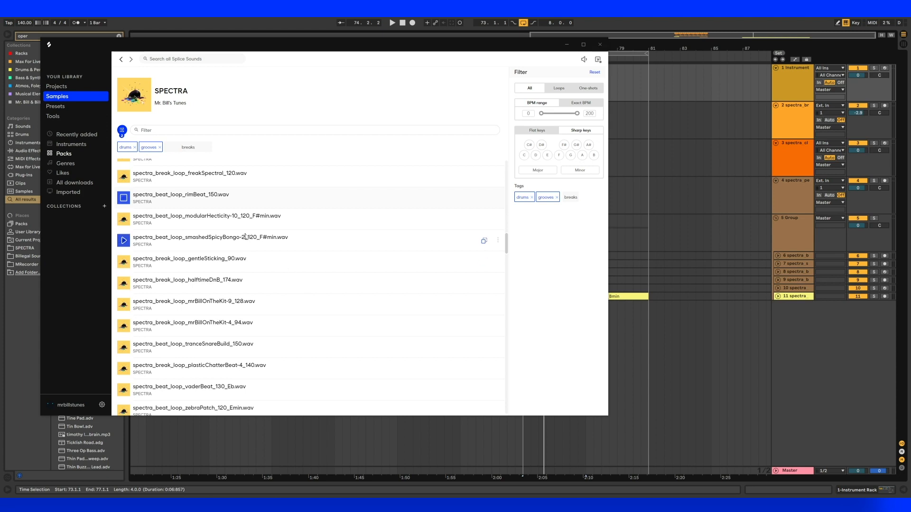
Step: Place spectra_beat_loop_rimBeat_150.wav on a new track at bar 73 and warp it with a segment BPM of 150
drag(484, 197, 554, 322)
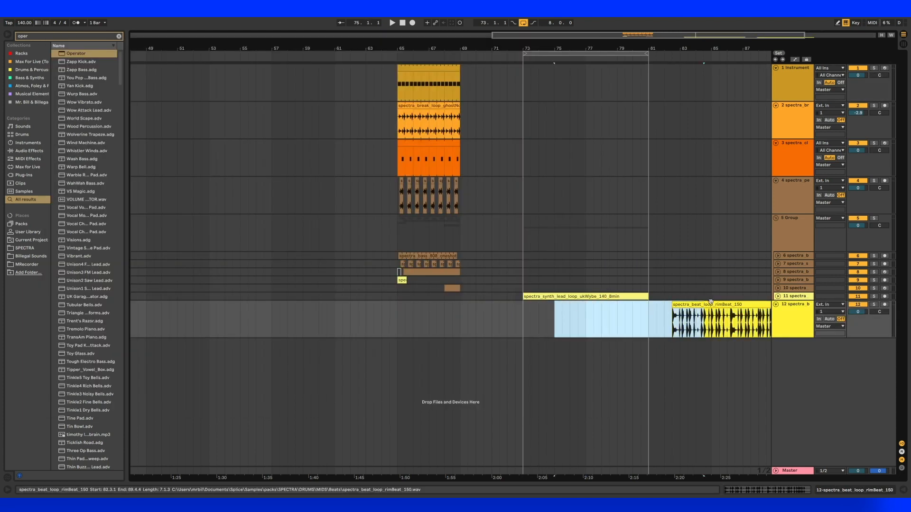
drag(708, 304, 559, 304)
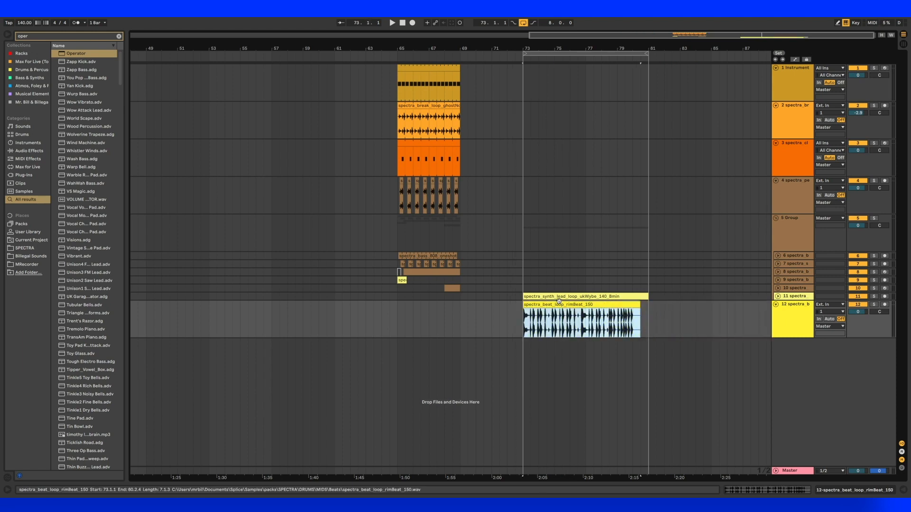
double_click(559, 304)
click(92, 361)
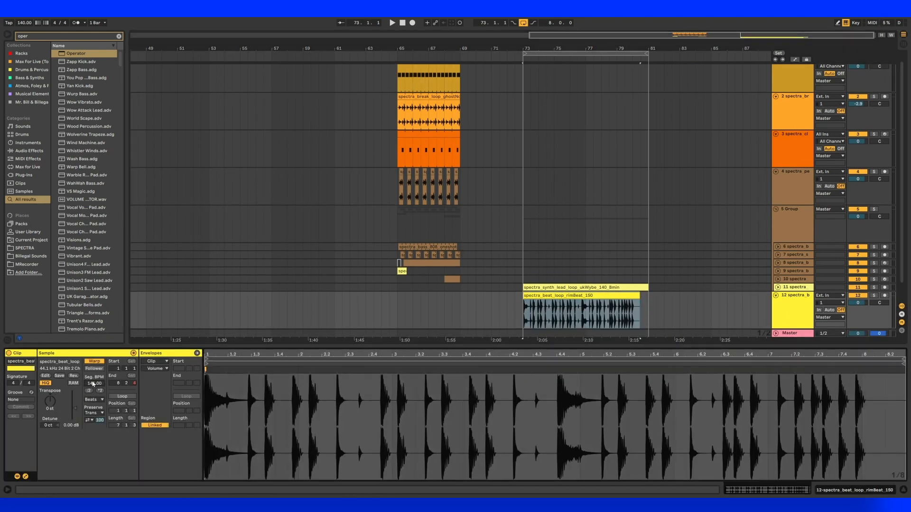
text(150)
key(Return)
Step: Set the rimBeat clip's warp mode to Re-Pitch while listening to the loop, and stop playback
key(space)
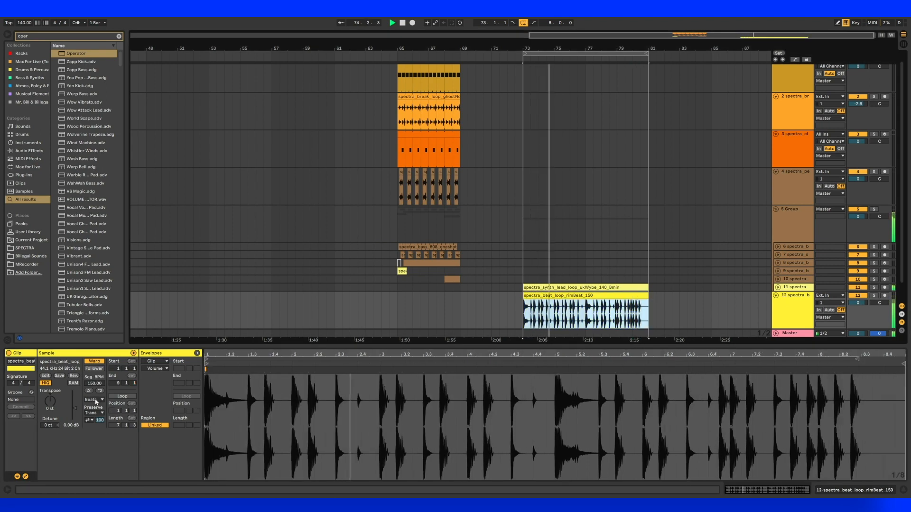
click(93, 399)
click(98, 426)
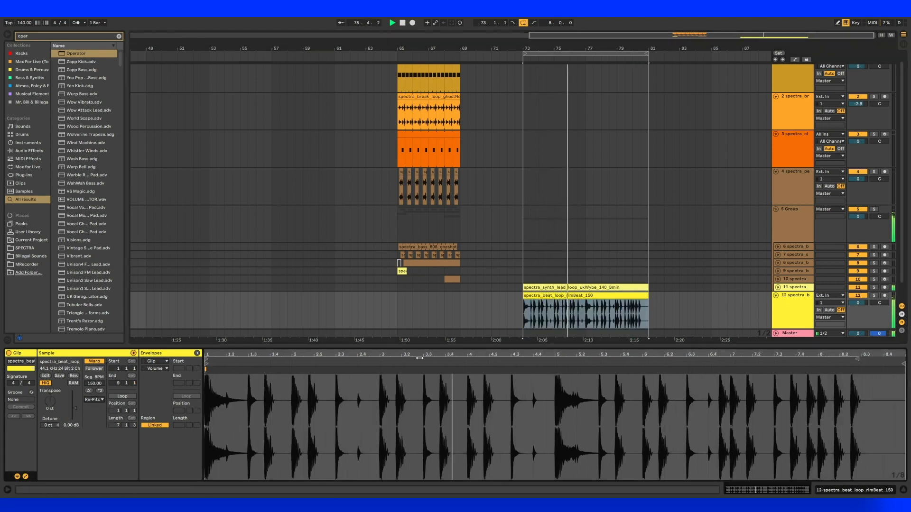
key(alt+Tab)
key(alt+Tab)
key(space)
Step: Switch to Splice Desktop and audition the SPECTRA drum grooves from spectra_break_loop_halftimeDnB_174 through spectra_beat_loop_classicTechLoop_135_F#min
key(alt+Tab)
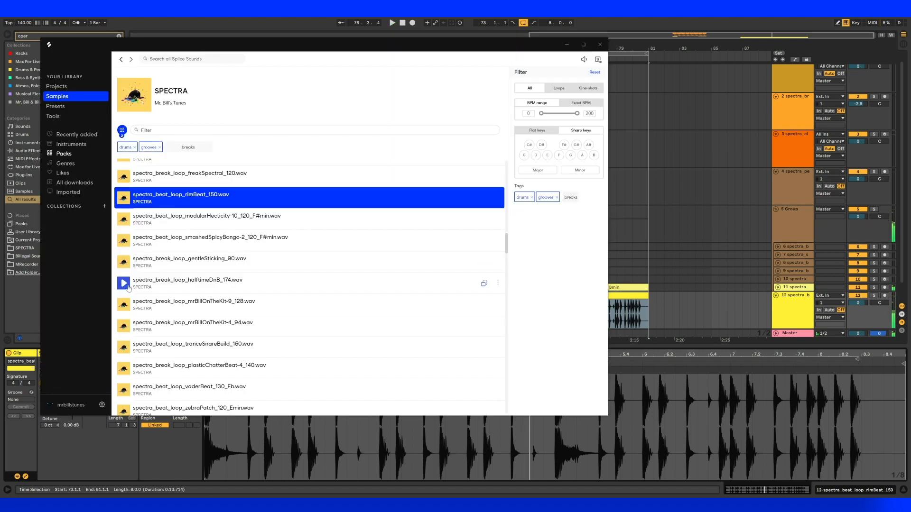
click(127, 285)
scroll(126, 285, down, 1)
click(126, 289)
scroll(126, 290, down, 1)
click(126, 297)
click(126, 318)
scroll(203, 331, down, 6)
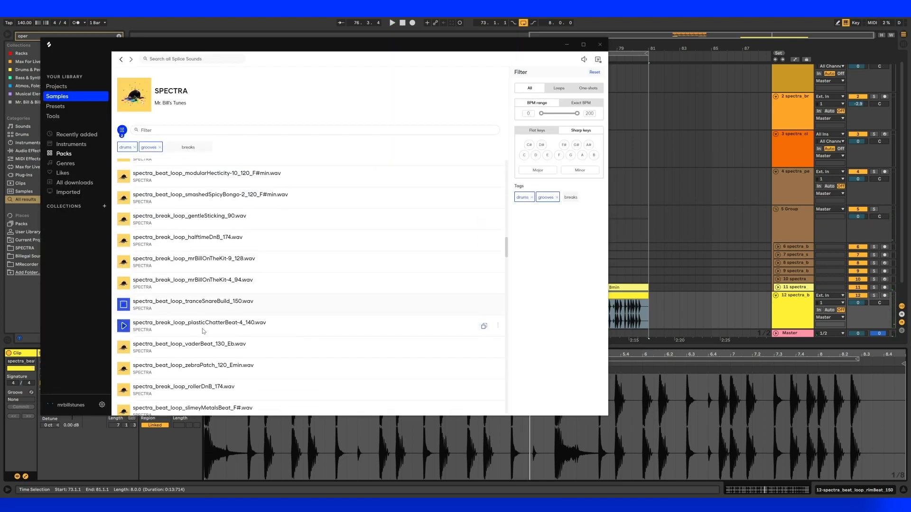
key(Down)
key(Down)
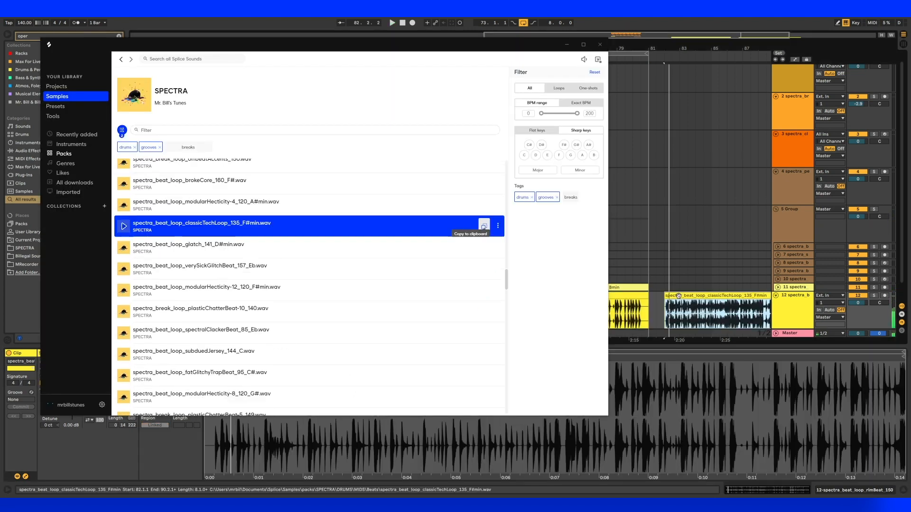
Step: Replace the rimBeat clip at bar 73 with spectra_beat_loop_classicTechLoop_135_F#min.wav and warp it with a segment BPM of 135
click(681, 295)
drag(681, 296, 539, 309)
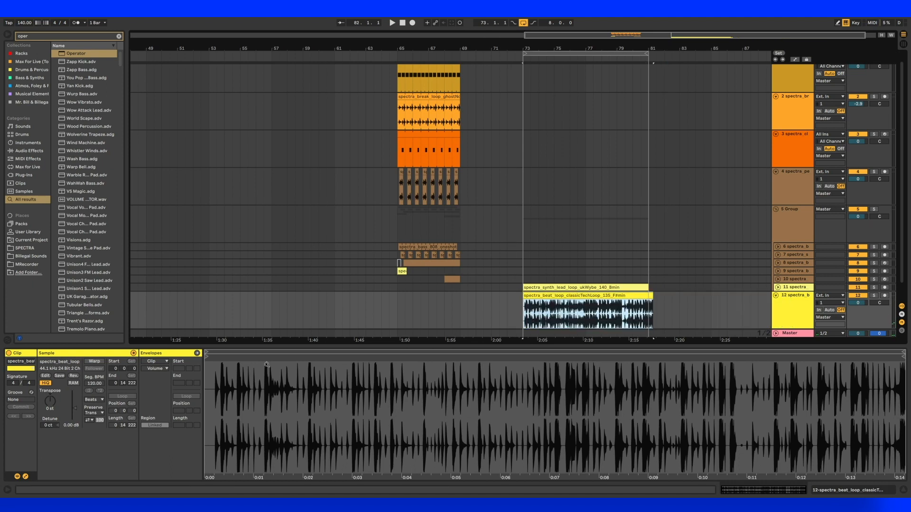
click(95, 361)
click(94, 377)
text(13)
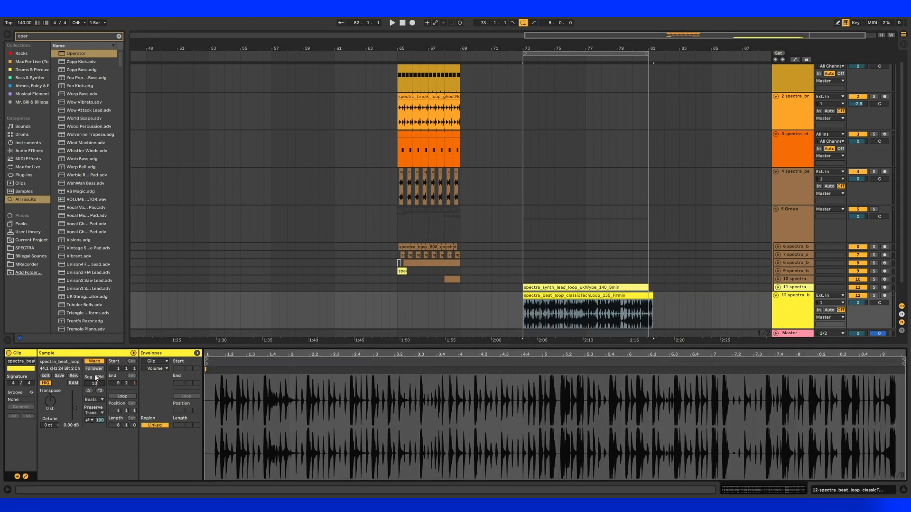
text(5)
key(Return)
Step: Listen to the classicTechLoop clip against the lead, trim it to end at bar 81, and move its track above the break track
key(space)
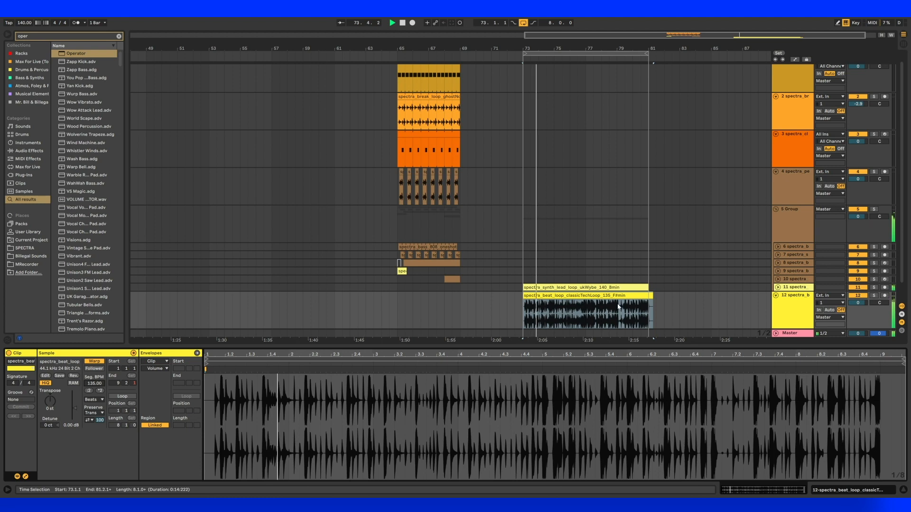
click(790, 297)
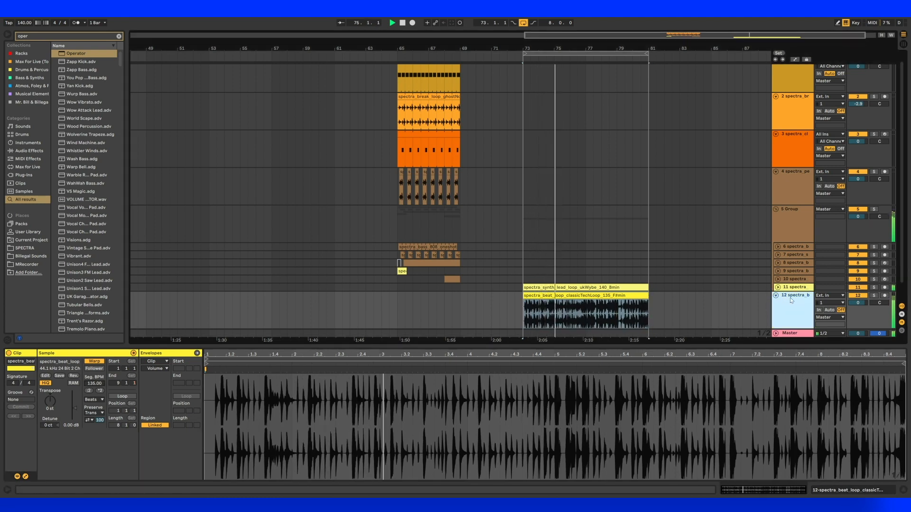
scroll(788, 303, up, 1)
drag(788, 306, 800, 109)
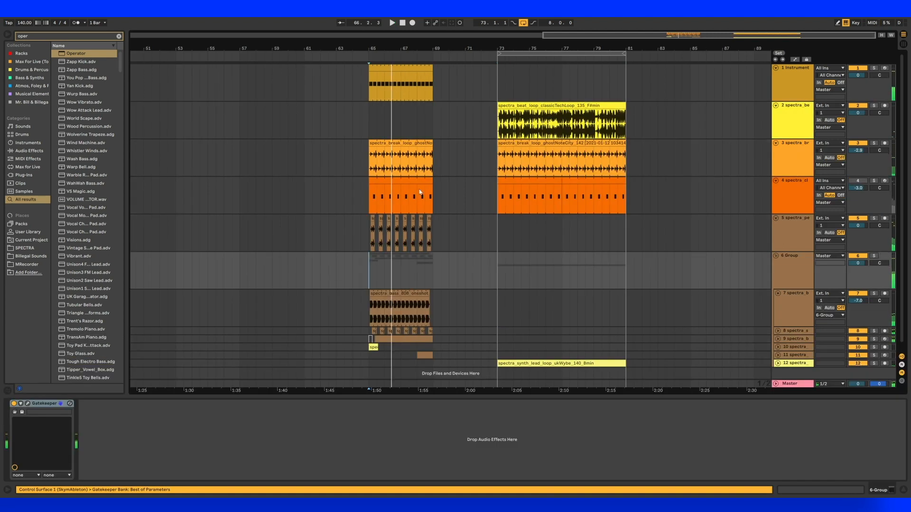
Step: Delete the old four-bar loop at bars 65 to 69, move the eight-bar section from bar 73 to bar 65, and play it
drag(457, 67, 357, 364)
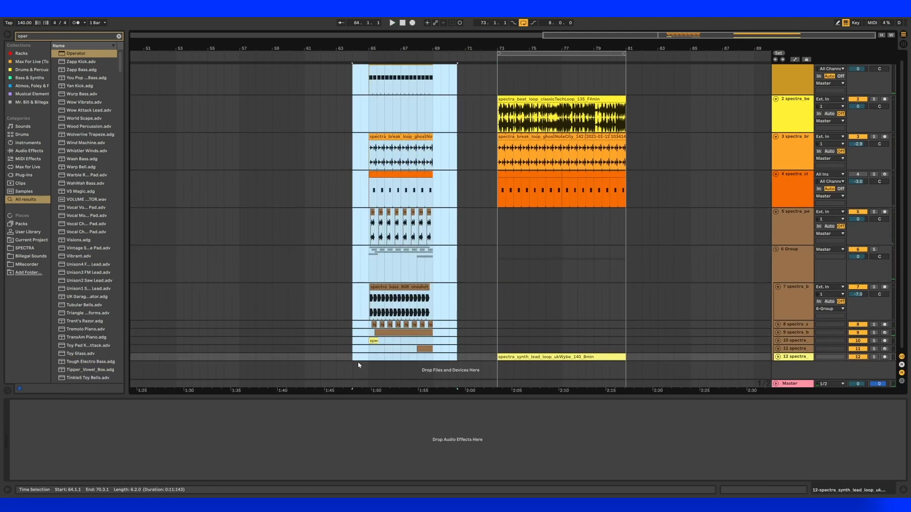
click(395, 332)
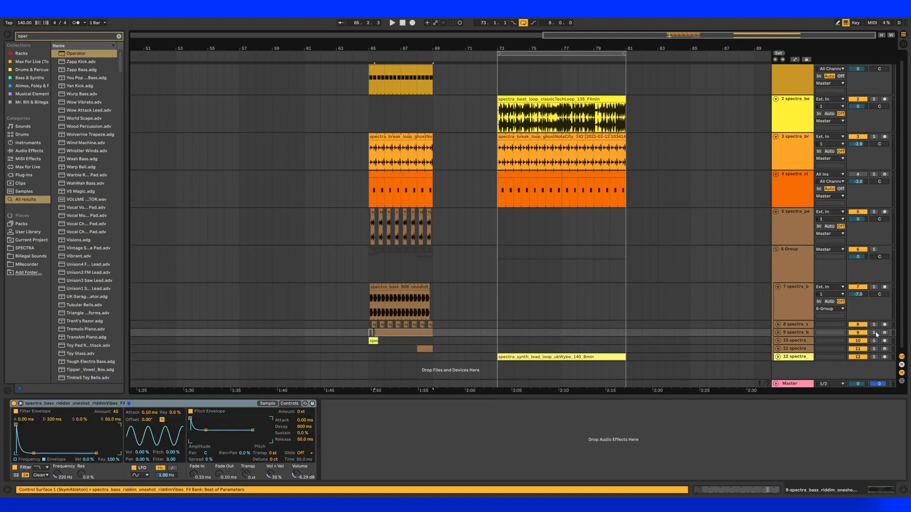
key(space)
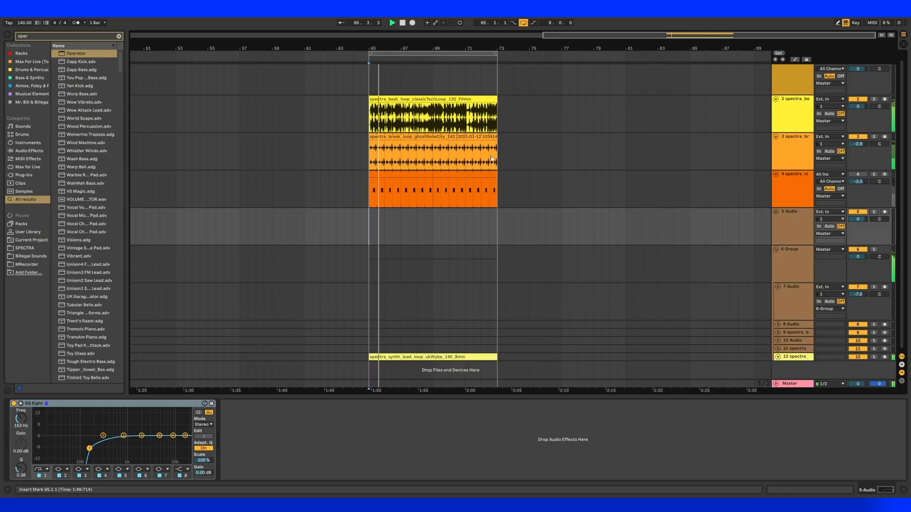
Step: Filter the SPECTRA drum samples in Splice Desktop to kicks and move the Splice window aside
scroll(370, 220, up, 1)
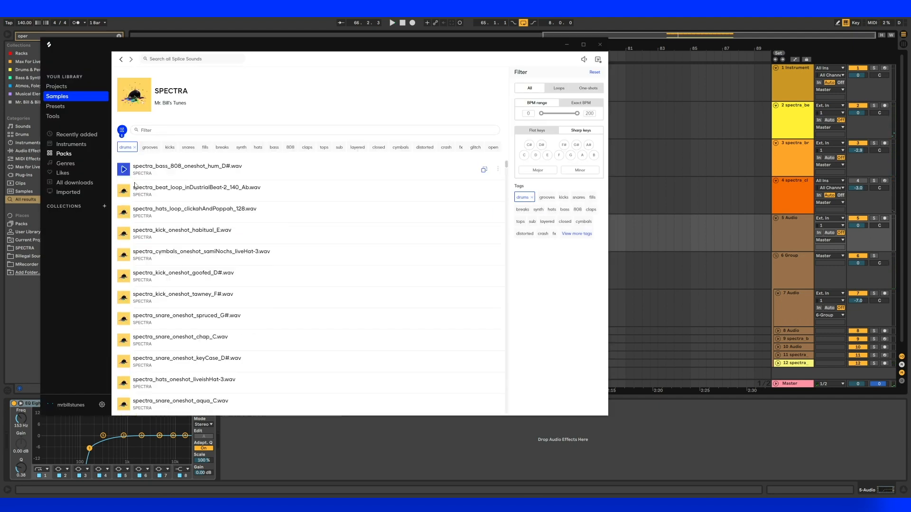
click(170, 147)
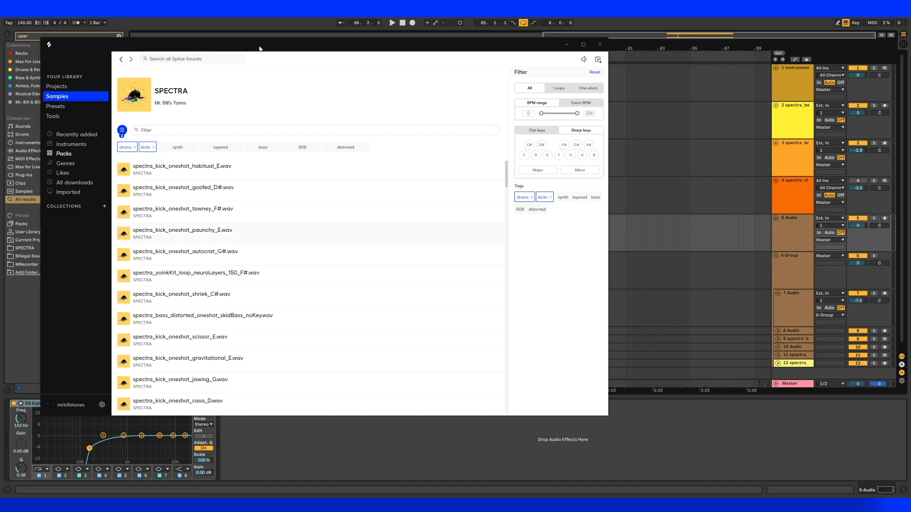
drag(259, 49, 577, 86)
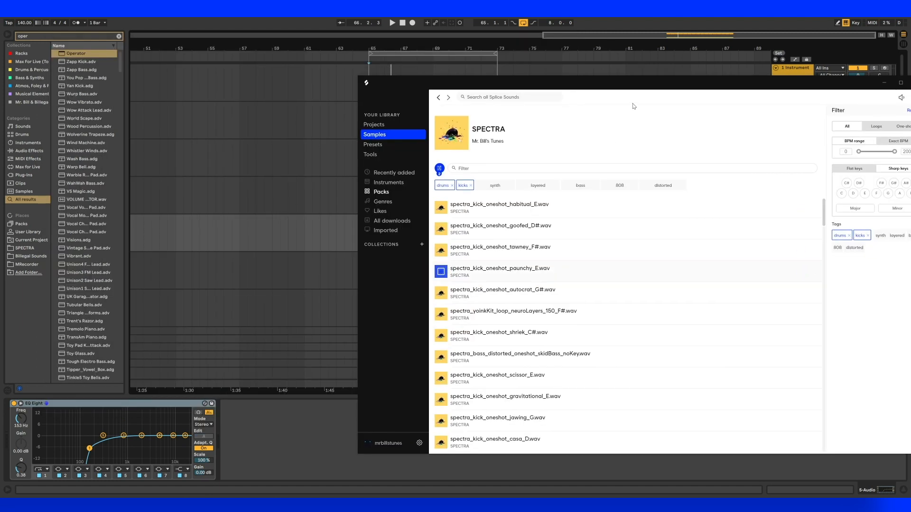
Step: Replace the kick sampler in the first track's Instrument Rack with an empty Drum Rack
click(793, 70)
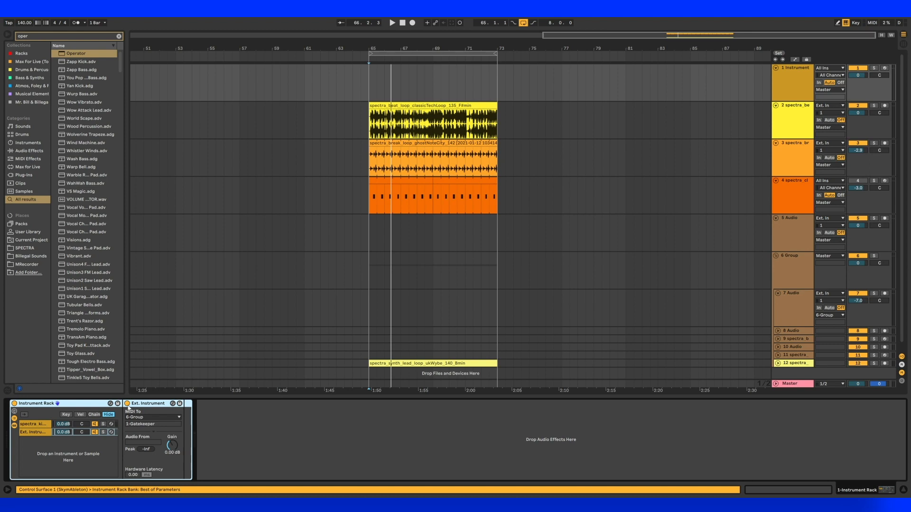
click(34, 423)
key(Delete)
key(ctrl+f)
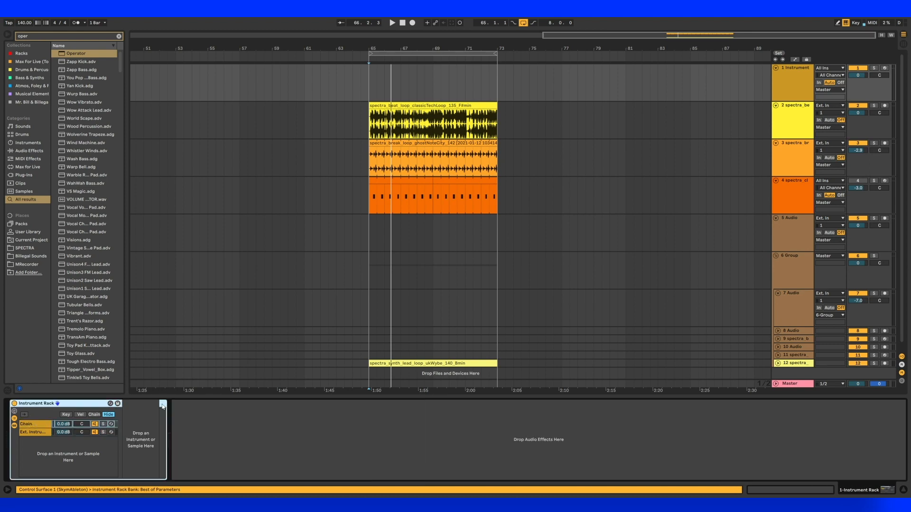
text(drum ra)
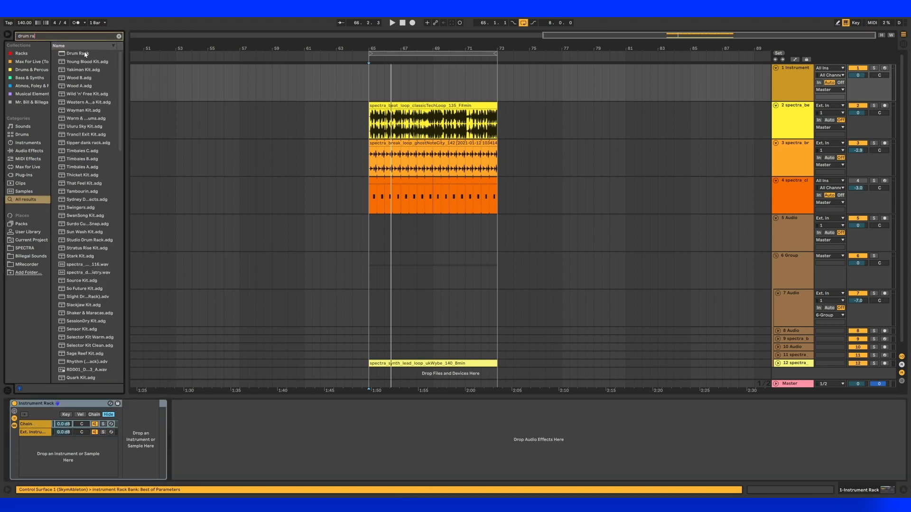
drag(116, 434, 151, 425)
Step: Load spectra_kick_oneshot_habitual_E.wav from Splice onto Drum Rack pad C1 and spectra_snare_oneshot_keyCase_D#.wav onto pad C#1
key(alt+Tab)
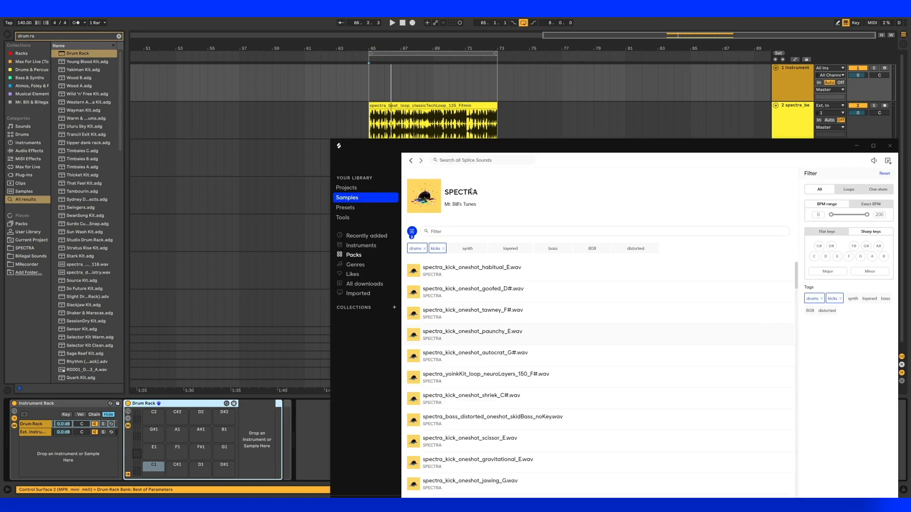
drag(739, 297, 154, 467)
click(444, 249)
click(477, 248)
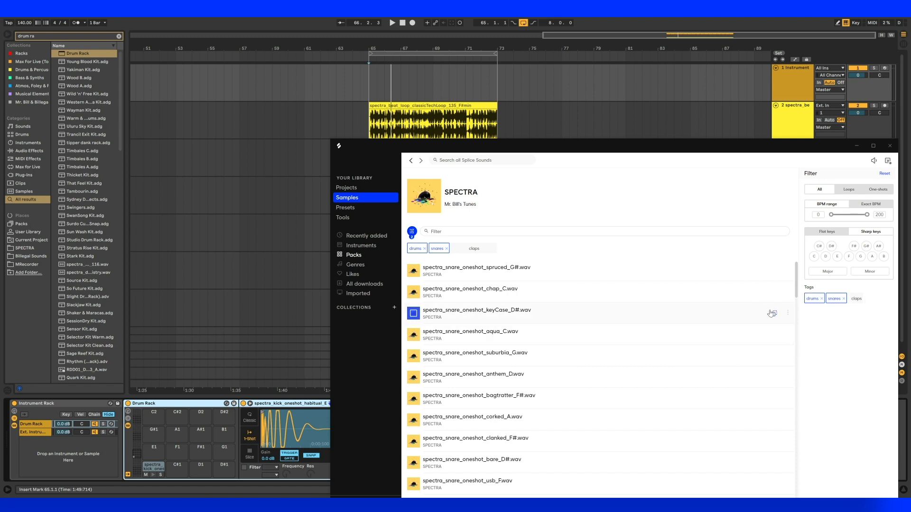
drag(774, 317, 180, 473)
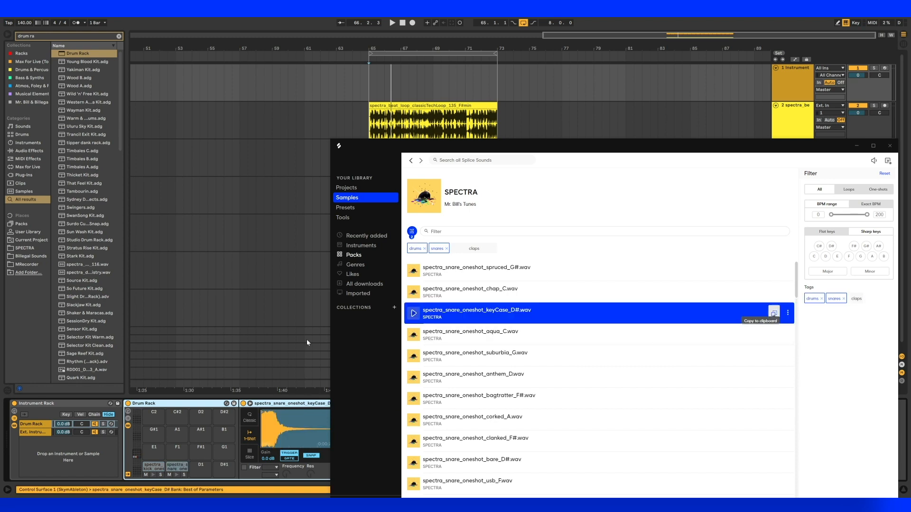
Step: Create an empty MIDI clip on the Instrument Rack track from bar 65 to bar 73
drag(373, 72, 494, 70)
key(ctrl+shift+m)
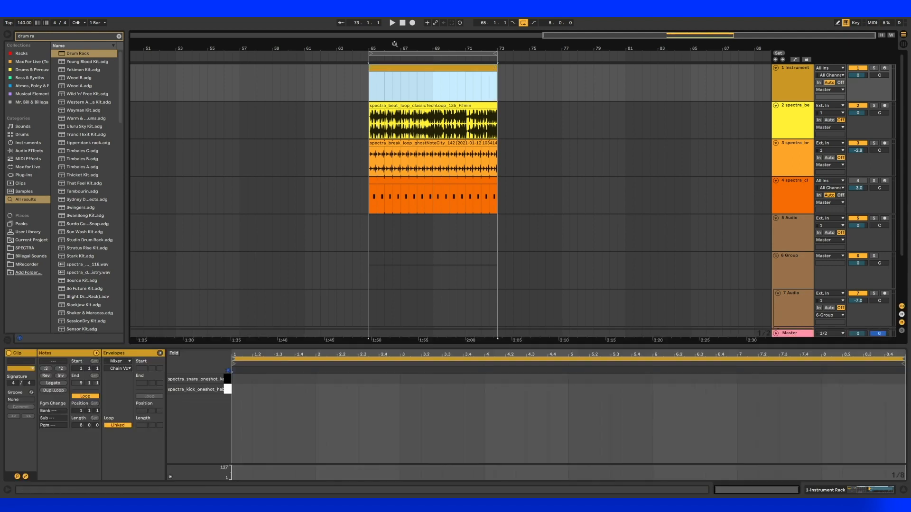
drag(376, 49, 616, 91)
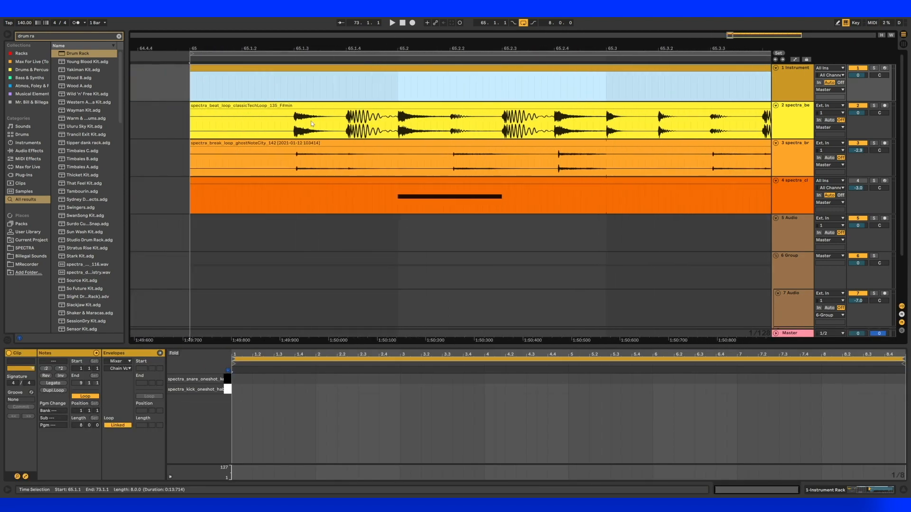
Step: Put a single sixteenth-long kick note at 1.1.3 in the new MIDI clip, matching the first hit of the classicTechLoop
click(300, 392)
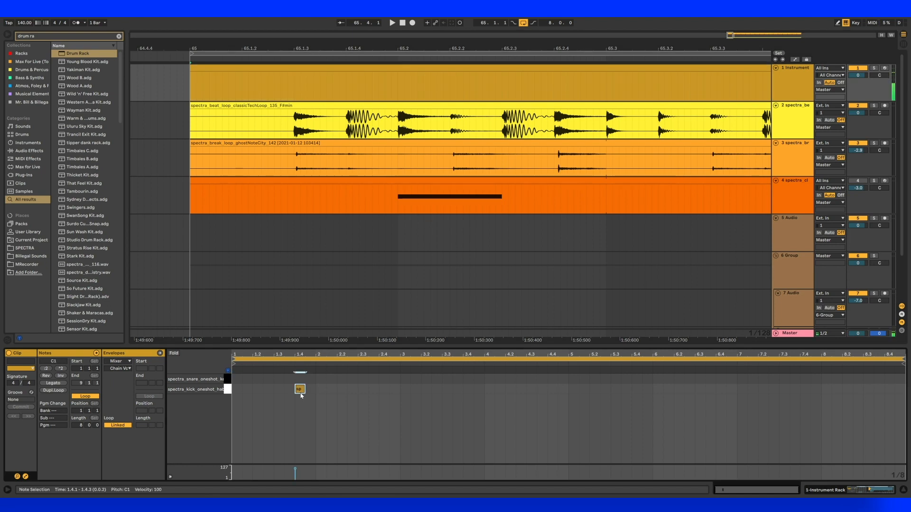
drag(324, 389, 441, 390)
click(791, 80)
drag(651, 49, 441, 40)
key(space)
drag(352, 387, 299, 389)
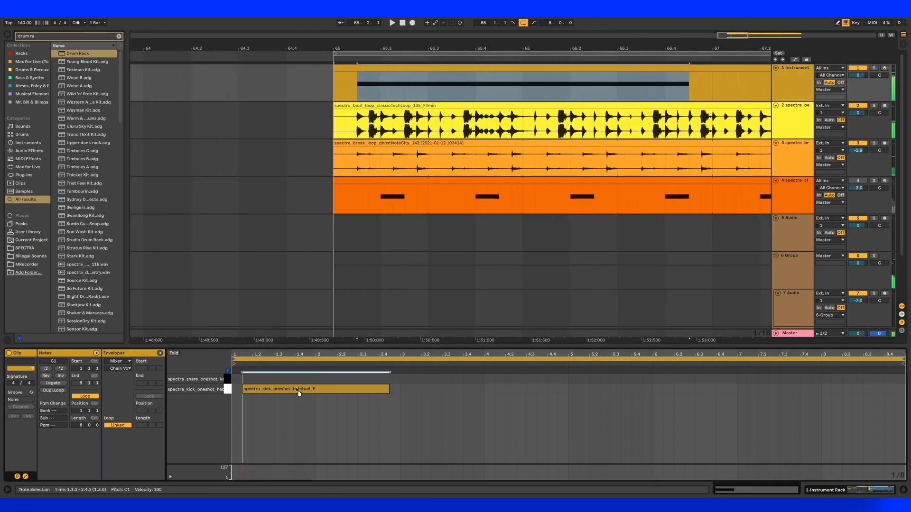
drag(385, 355, 385, 403)
drag(765, 389, 286, 389)
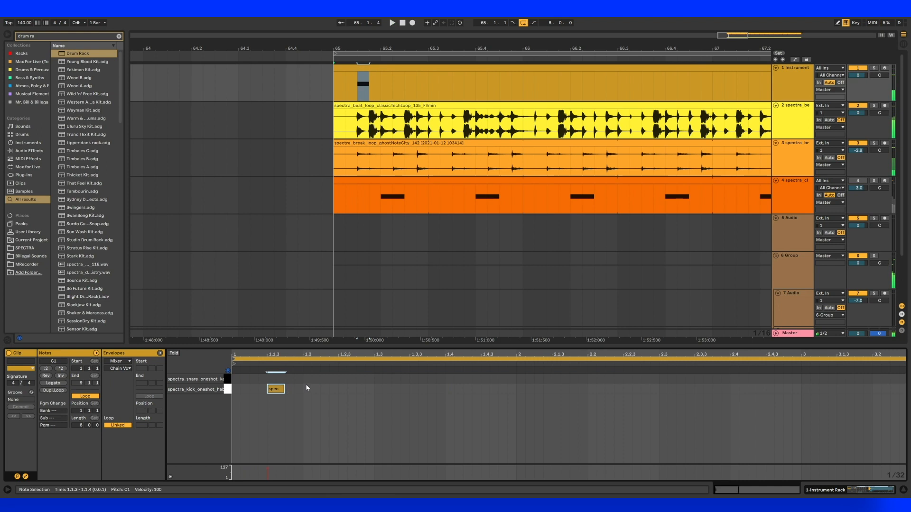
Step: Add a snare note at 1.2.1 in the MIDI clip and play the pattern
double_click(305, 388)
drag(306, 388, 308, 378)
key(space)
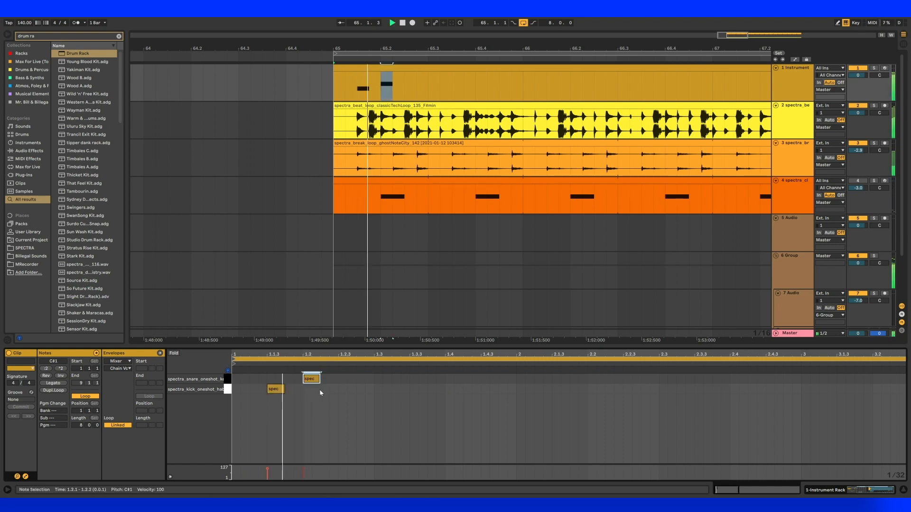
Step: Copy the snare hit to 65.2.4 and the kick hit to 65.2.3 on the Instrument Rack track, checking against the loop
key(space)
drag(407, 87, 381, 89)
key(ctrl+c)
click(415, 92)
key(ctrl+v)
key(space)
key(space)
click(373, 89)
key(space)
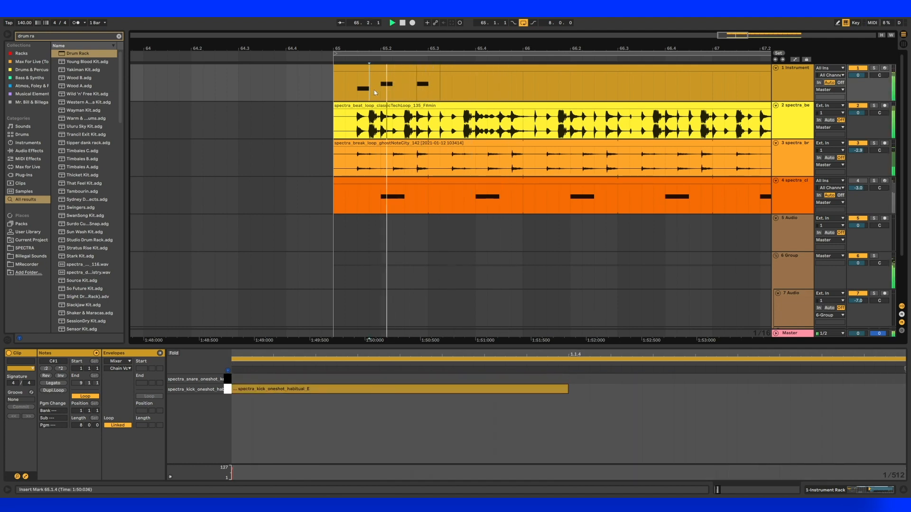
click(328, 81)
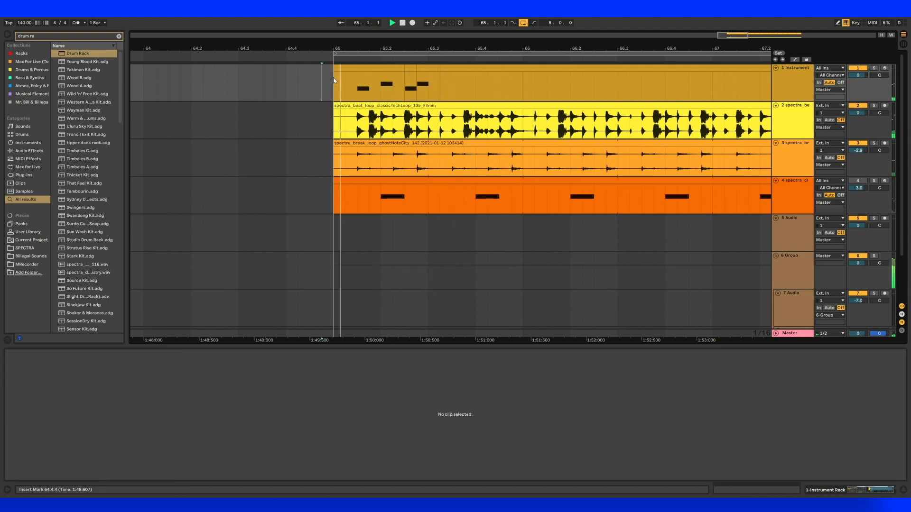
Step: Copy the kick-and-snare pair to 65.3.4 and add another snare hit at 65.4.4, listening to the result
drag(406, 88, 439, 89)
key(ctrl+c)
click(465, 91)
key(ctrl+v)
key(space)
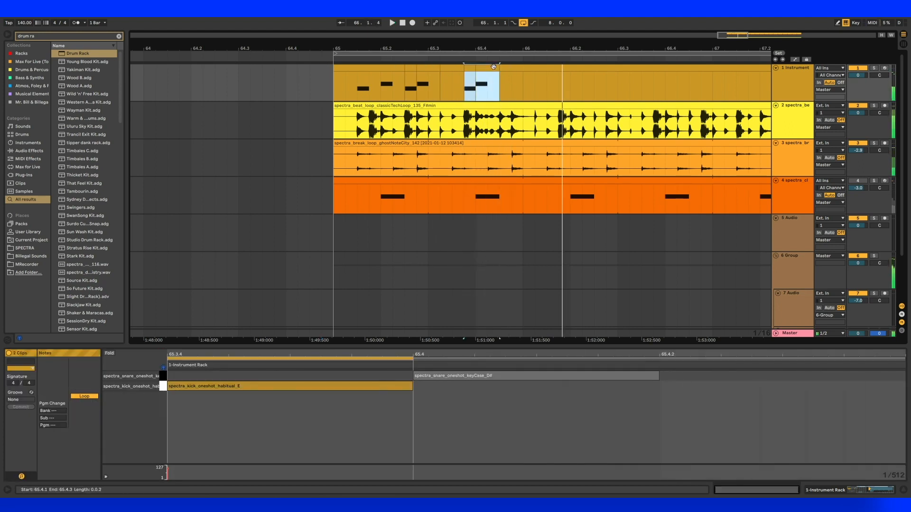
click(510, 85)
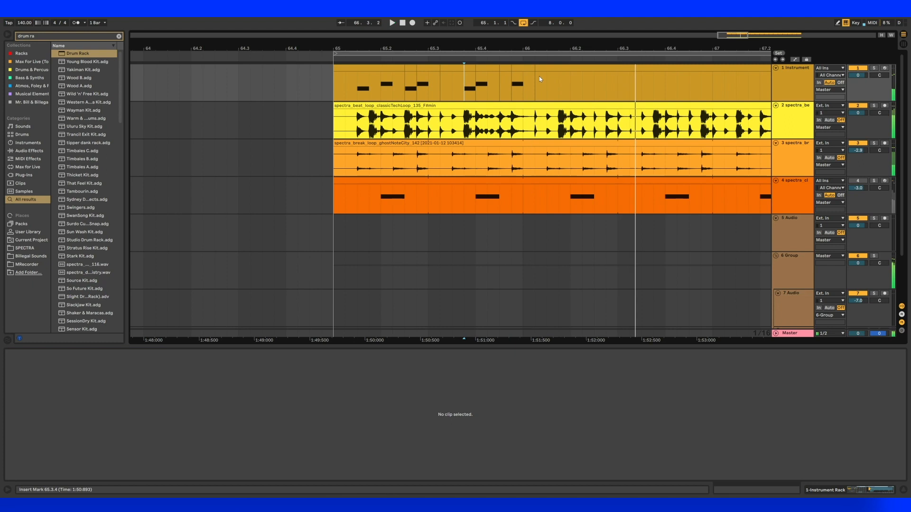
key(space)
key(space)
Step: Copy the kick-snare-snare phrase starting at 65.3.4 to 66.1.4 and play it
click(559, 88)
key(space)
key(space)
key(space)
click(470, 68)
shift+click(497, 69)
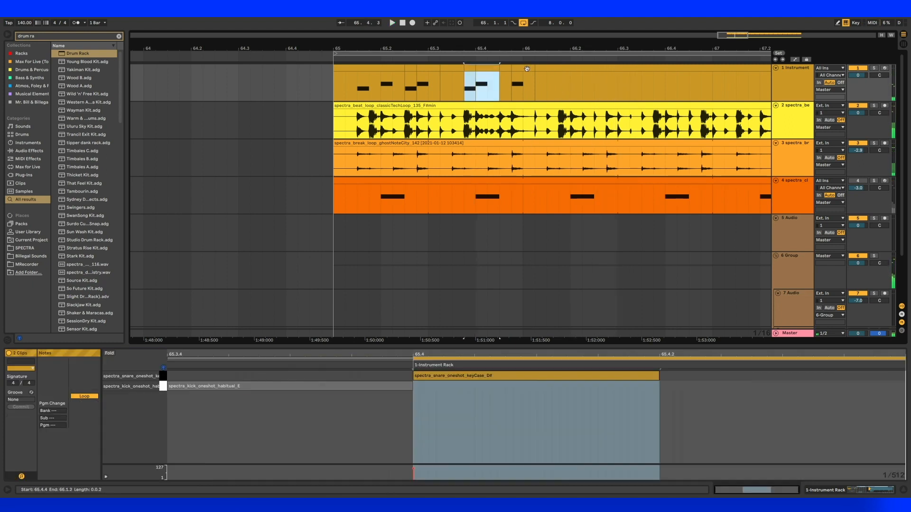
shift+click(518, 69)
key(ctrl+c)
click(558, 89)
key(ctrl+v)
key(space)
Step: Paste the same phrase at 66.3.4 and delete its last snare clip just before bar 67
click(653, 93)
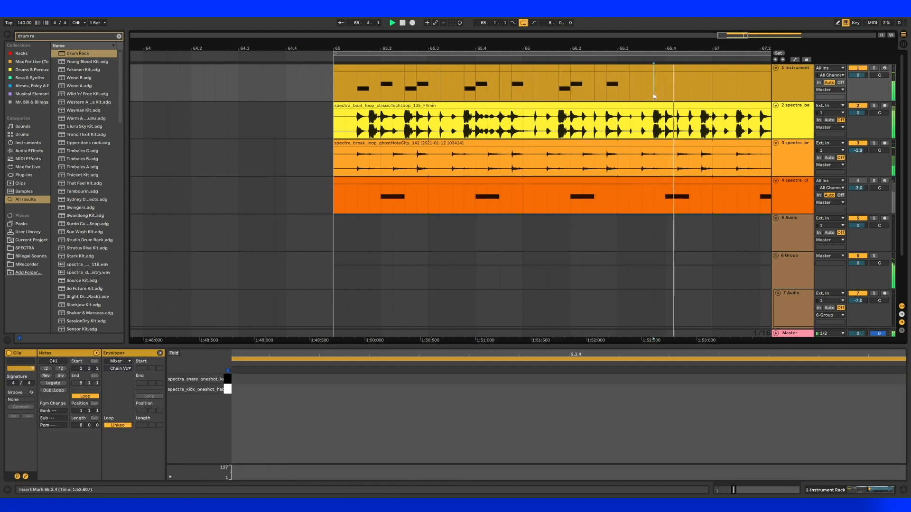
key(ctrl+v)
key(space)
key(space)
drag(711, 48, 590, 51)
key(space)
click(589, 68)
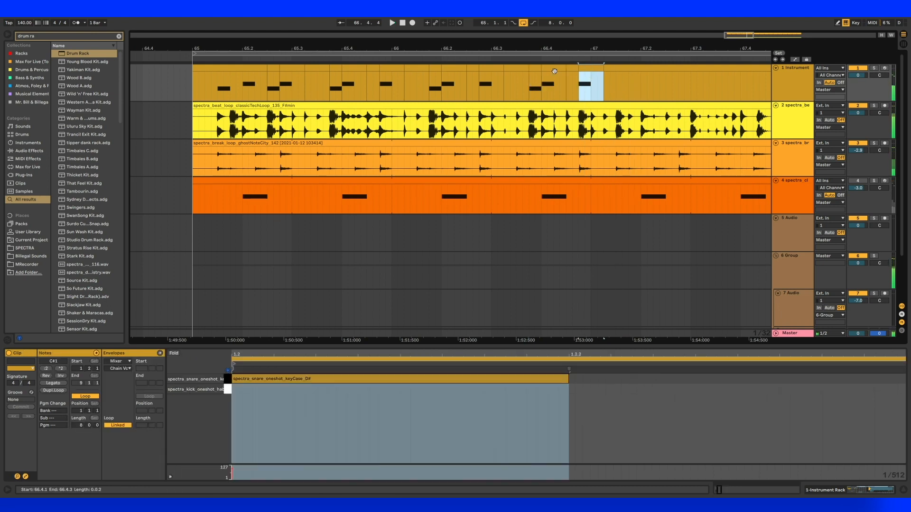
key(Delete)
key(space)
click(536, 68)
key(space)
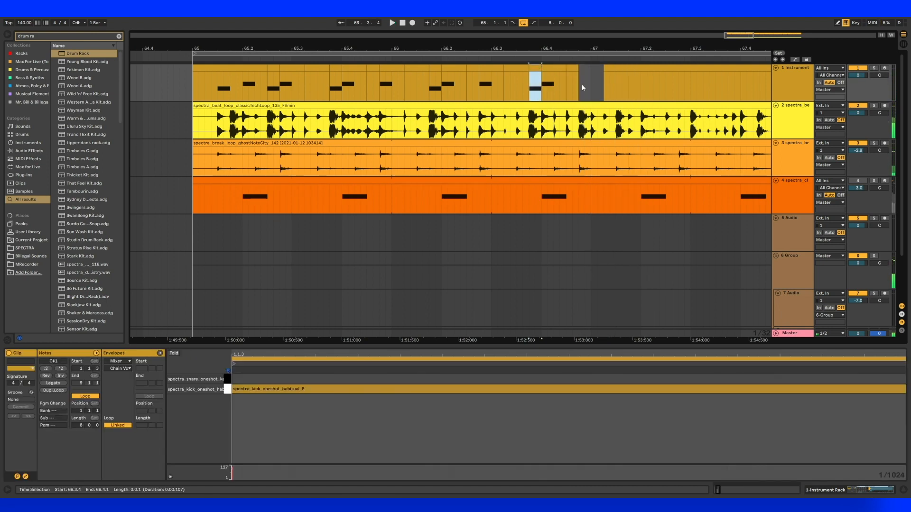
Step: Duplicate the two-bar kick and snare pattern from bars 65 to 67 onto bar 67 and listen to it
shift+click(234, 69)
key(ctrl+d)
key(space)
key(space)
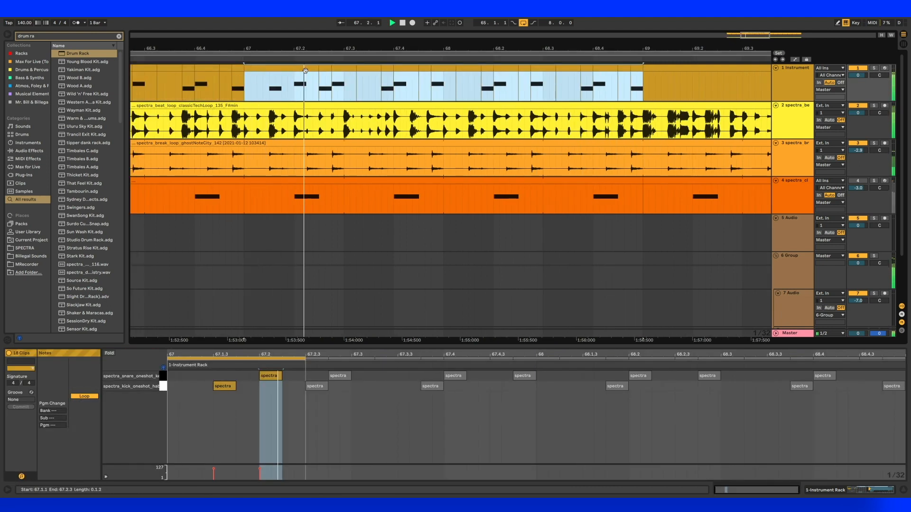
Step: Duplicate the two-bar kick and snare pattern twice more so it fills bars 69 to 73
drag(401, 43, 332, 43)
key(ctrl+d)
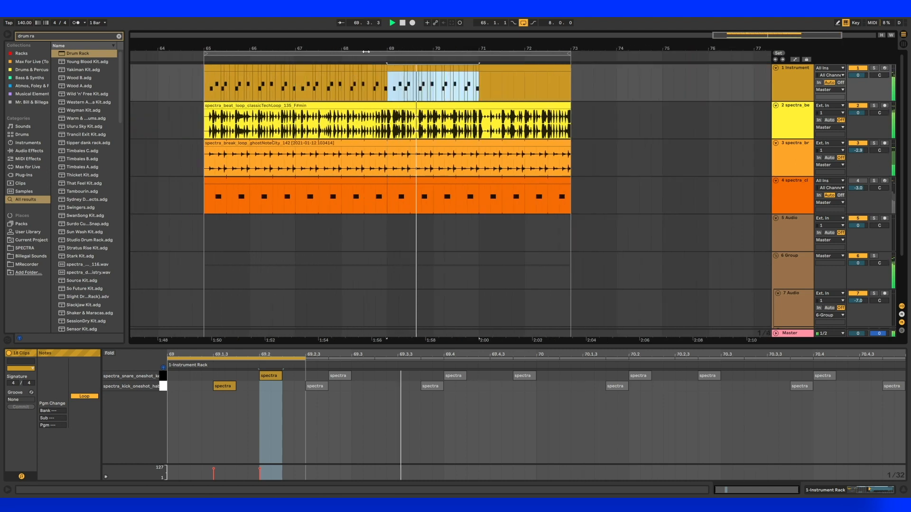
key(ctrl+d)
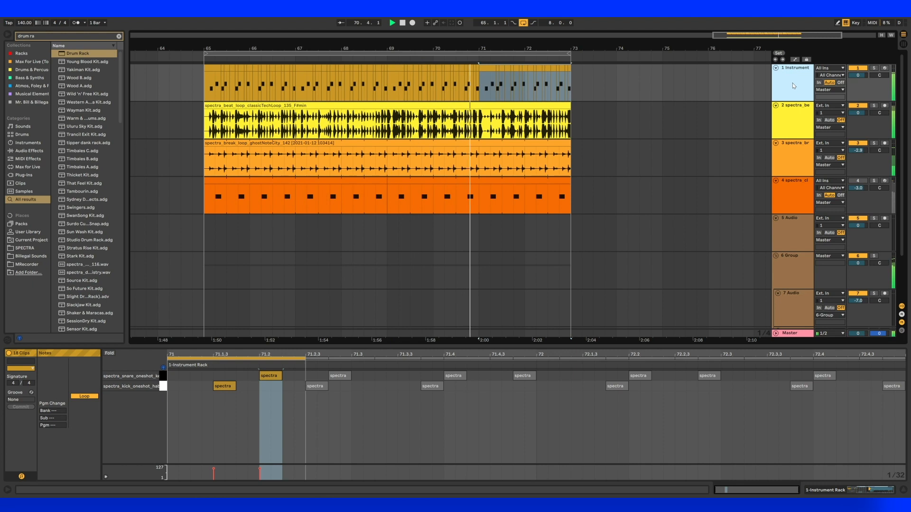
Step: Insert an audio track directly below the Drum Rack track and stop playback
key(ctrl+t)
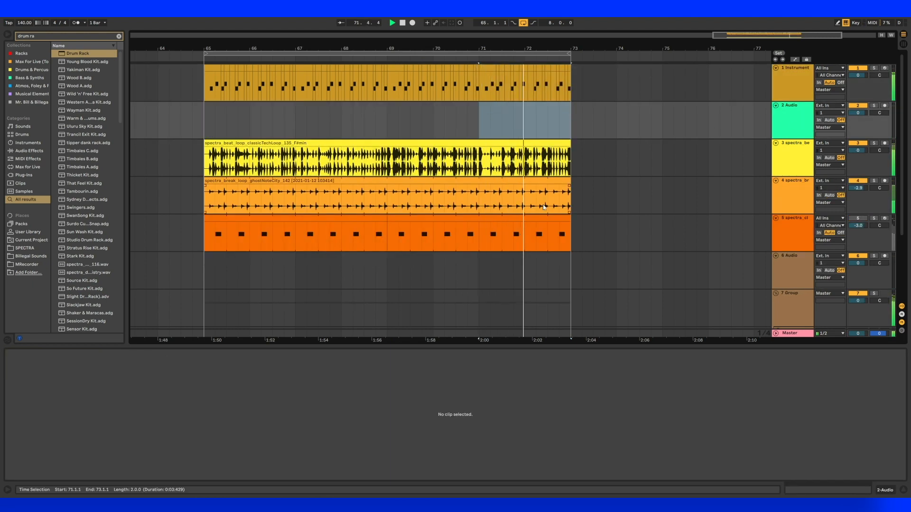
click(556, 112)
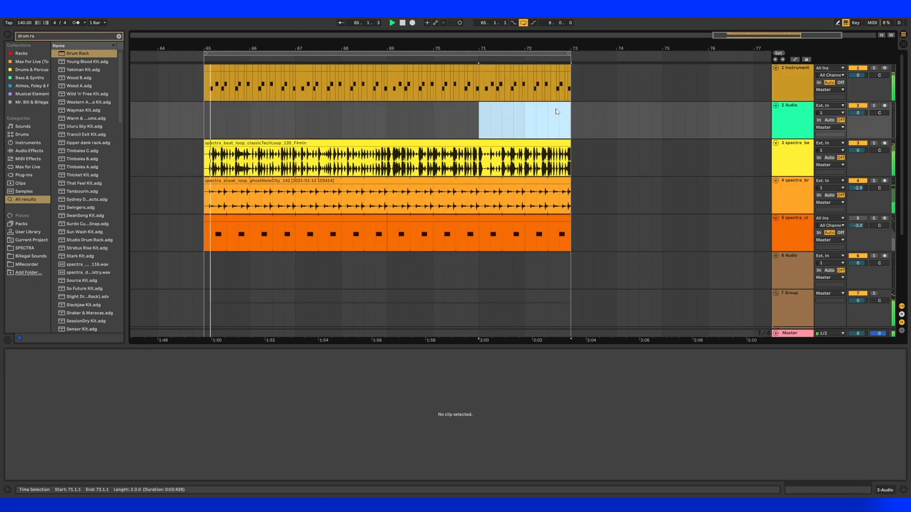
click(557, 110)
key(space)
Step: Switch to Splice, replace the snares tag with hats in the SPECTRA pack, and audition the hat samples
key(alt+Tab)
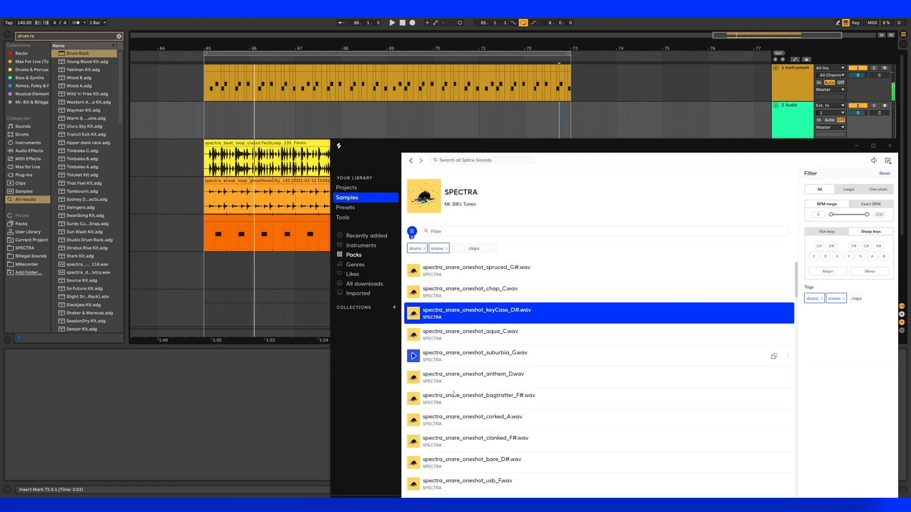
click(447, 249)
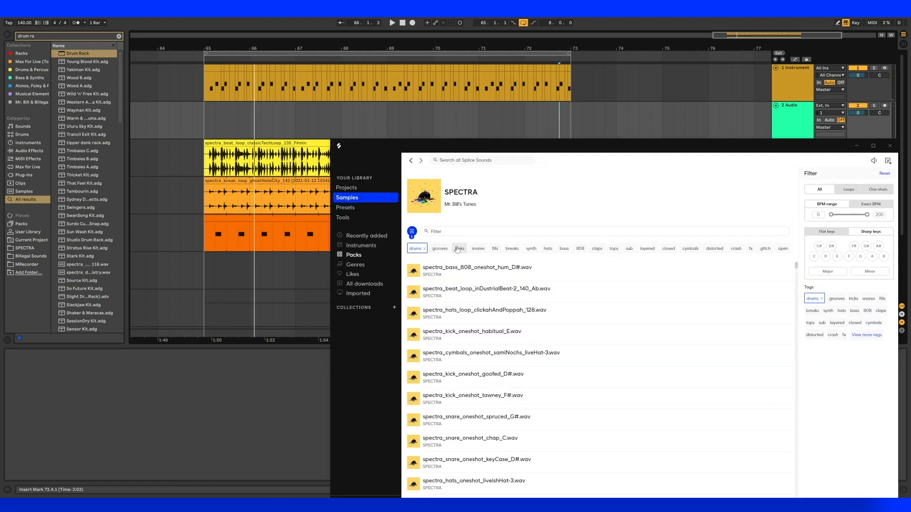
click(548, 249)
key(Down)
key(Down)
key(Up)
key(Down)
key(Up)
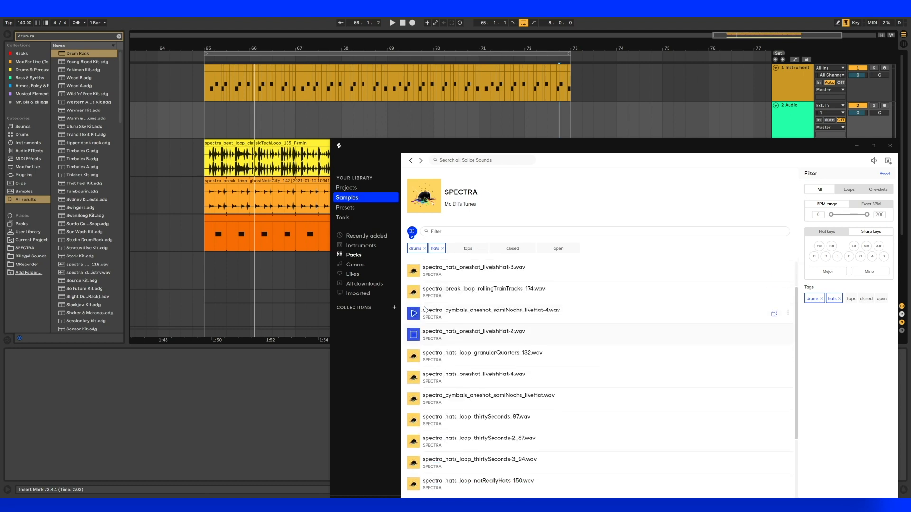
Step: Try spectra_break_loop_rollingTrainTracks_174 at bar 65 on the new audio track, warped at 174 BPM and extended to bar 67
drag(785, 325, 207, 118)
click(221, 105)
click(98, 362)
click(95, 382)
text(174)
key(Return)
key(space)
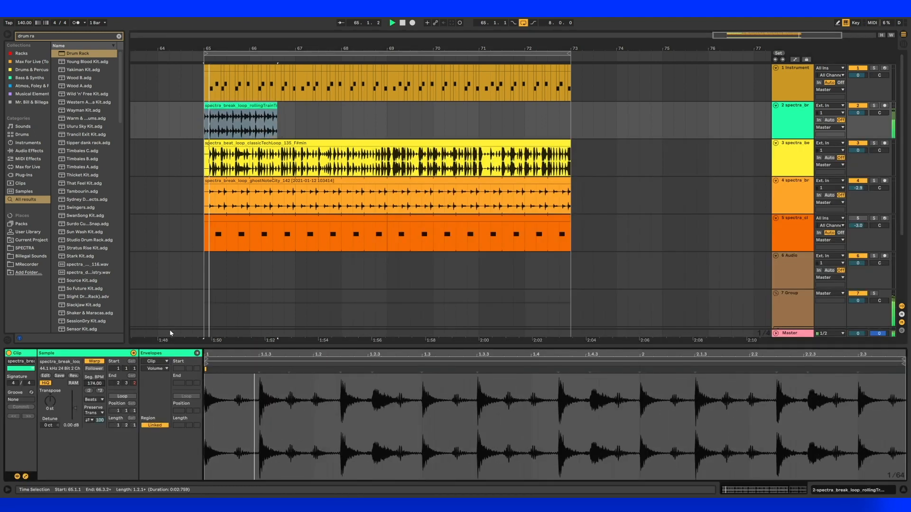
drag(277, 106, 295, 108)
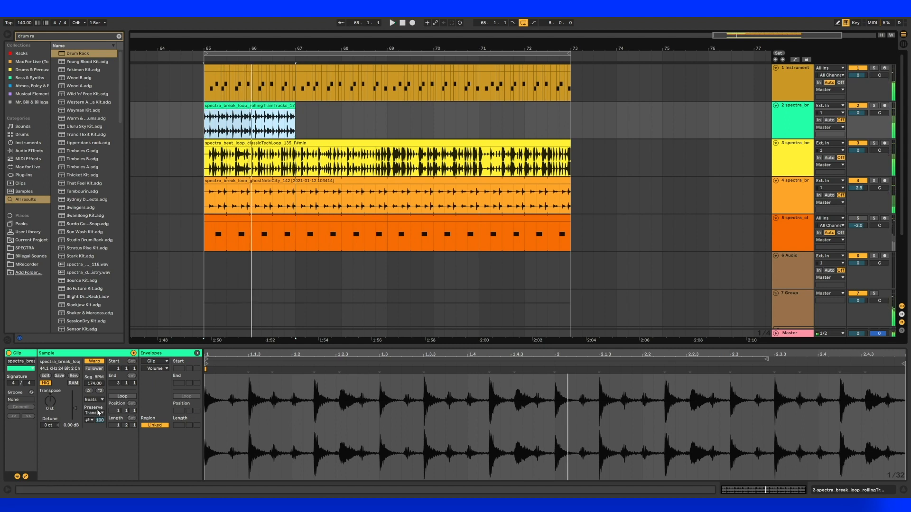
Step: Solo the break loop and try its warp options, using Beats mode preserving 1/16 with a transient envelope of 20
click(874, 106)
click(98, 425)
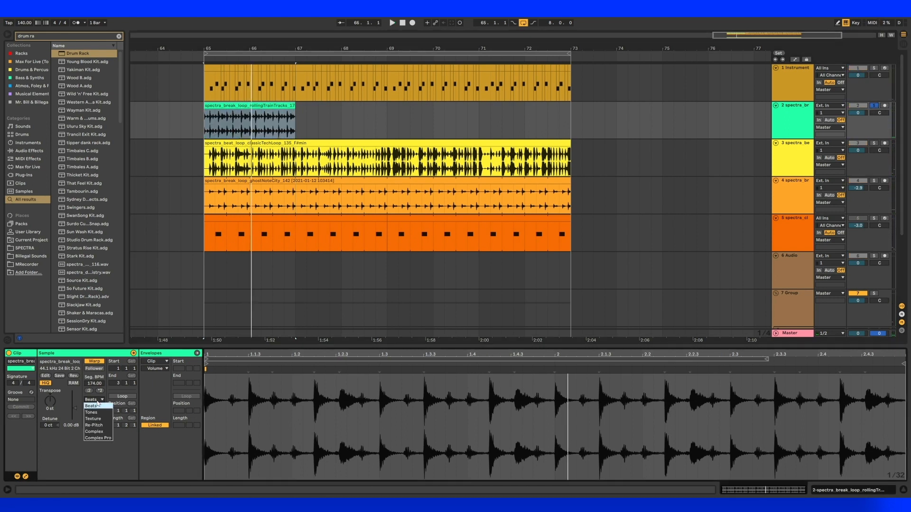
key(space)
click(96, 400)
click(95, 406)
click(93, 414)
click(94, 414)
click(89, 420)
click(90, 426)
mouse_move(100, 420)
mouse_down()
mouse_move(99, 463)
mouse_move(101, 413)
mouse_up()
click(101, 413)
click(99, 443)
key(space)
key(space)
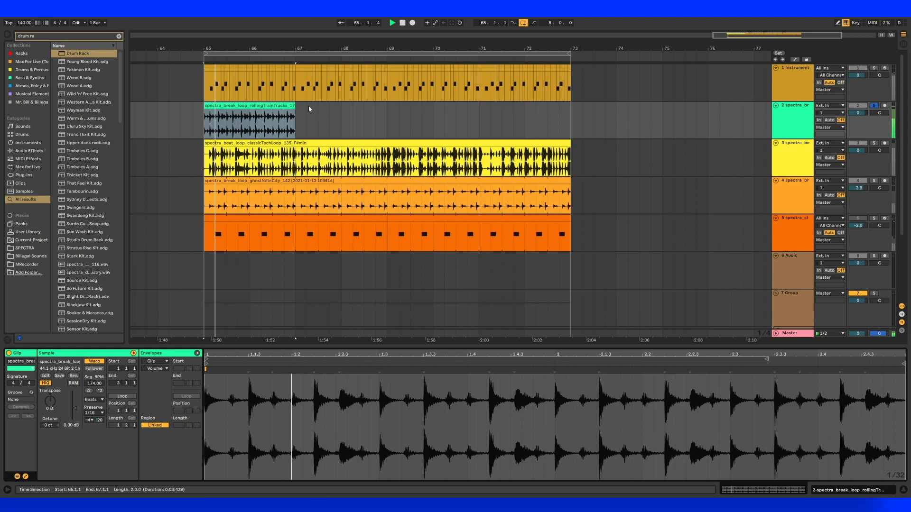
Step: Unsolo the break loop's track, listen to it within the full mix, and delete the clip
click(873, 106)
key(space)
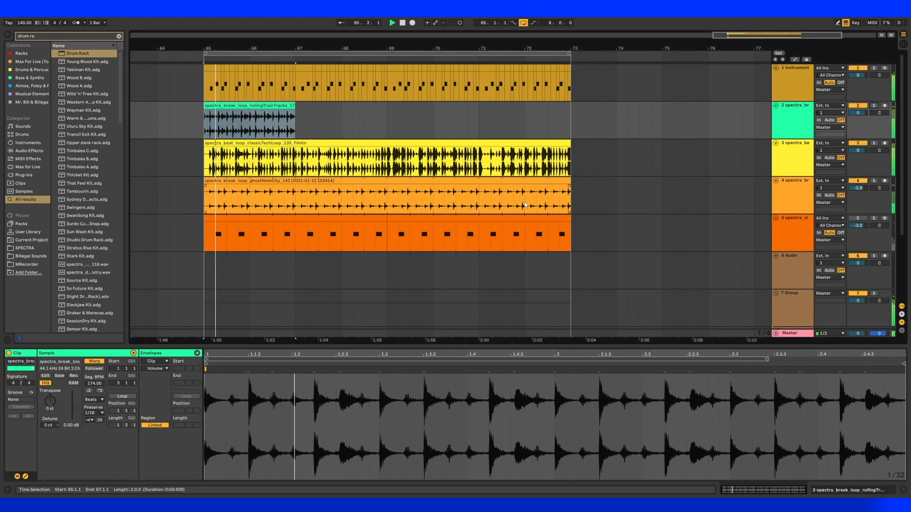
click(281, 107)
key(space)
key(Delete)
Step: Switch to Splice, audition more hat loops, and place spectra_hats_loop_granularQuarters_132 at bar 65 on the new audio track
key(alt+Tab)
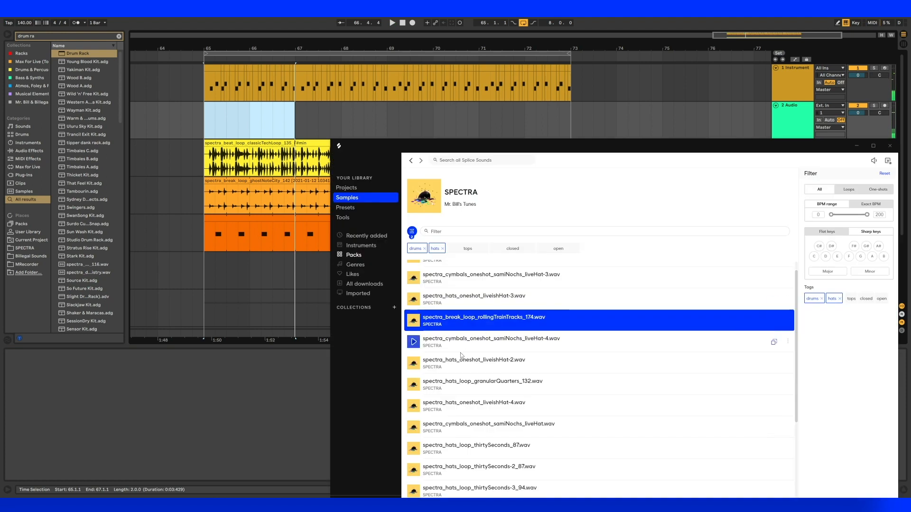
scroll(412, 348, down, 2)
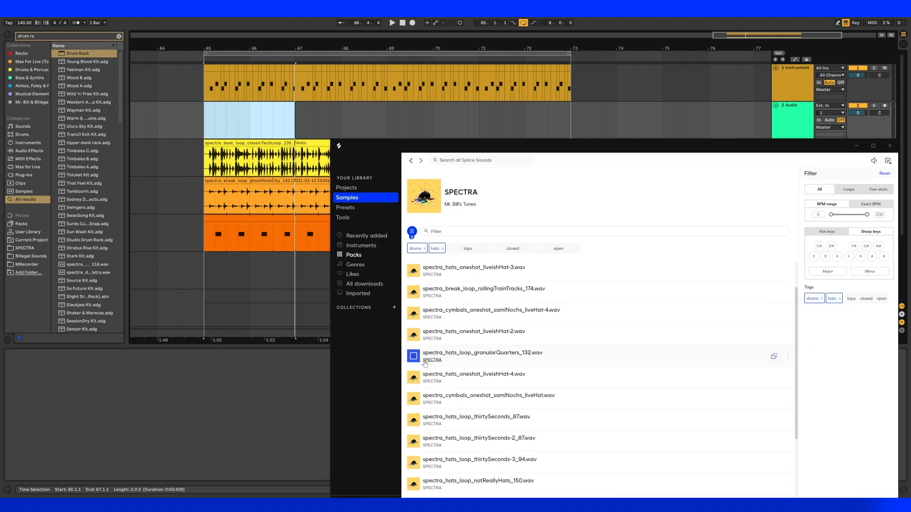
drag(771, 361, 217, 106)
click(216, 107)
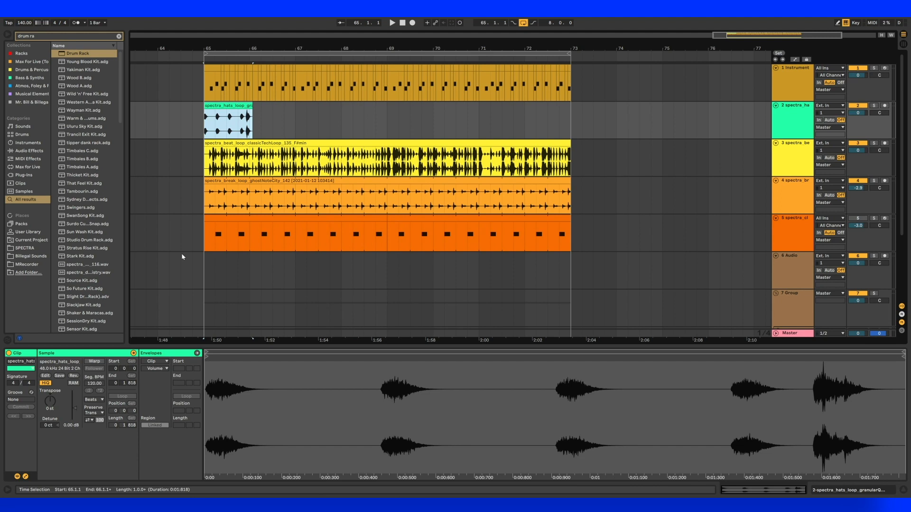
Step: Warp the hats loop with a segment tempo of 132 BPM and play it with the other tracks
key(alt+Tab)
key(alt+Tab)
click(87, 362)
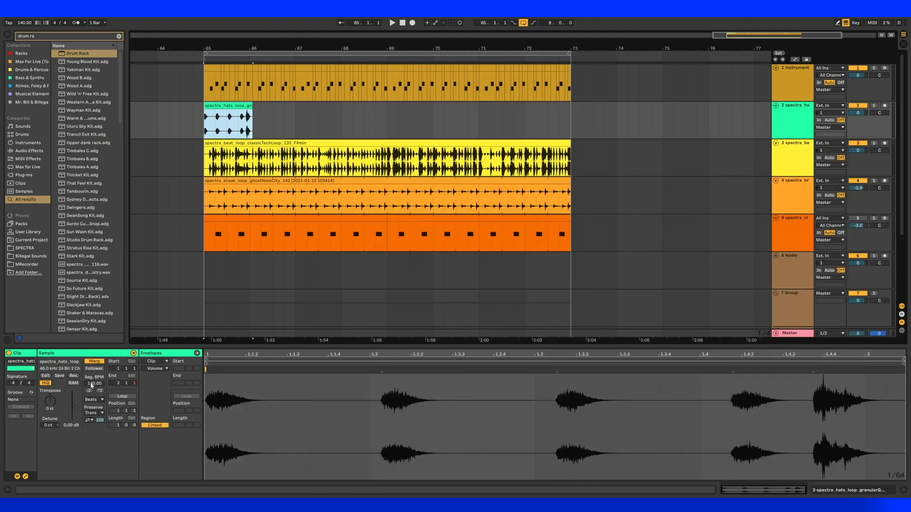
key(Return)
key(space)
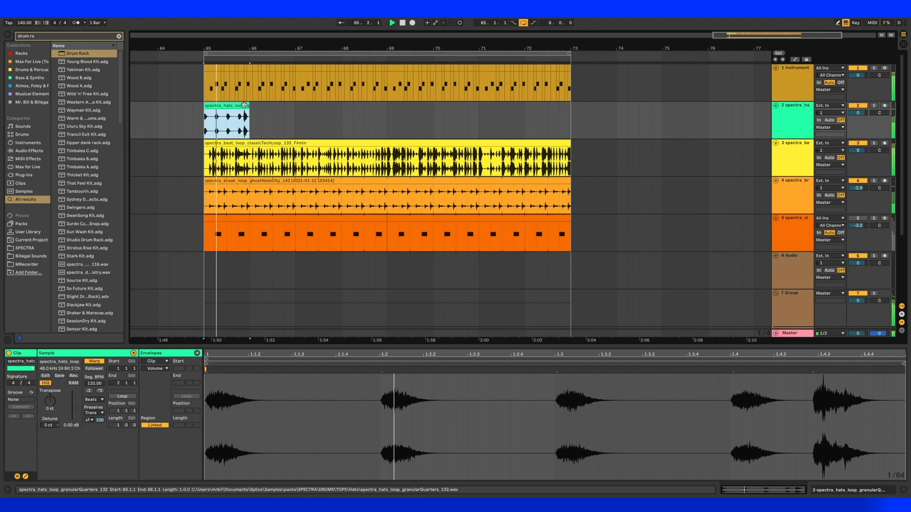
Step: Duplicate the hats loop to bar 66 and remove the extra hit at the end of that copy
key(ctrl+d)
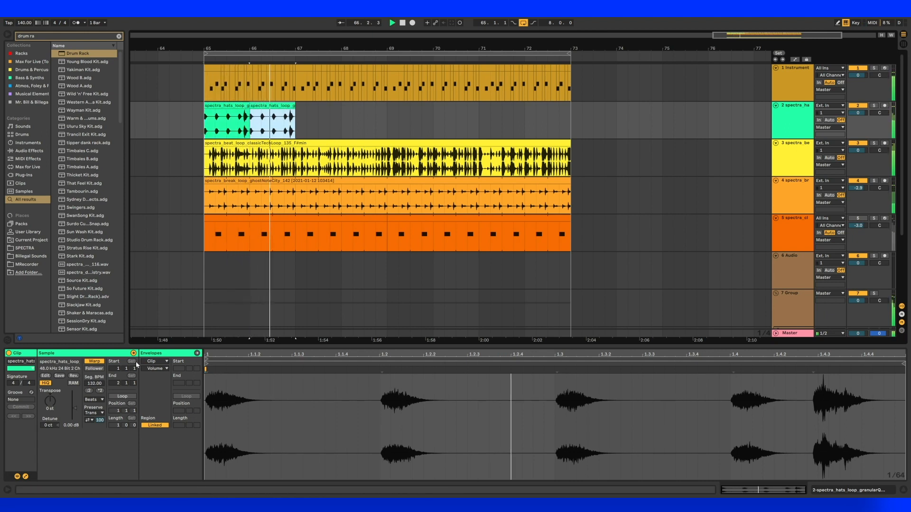
key(space)
click(151, 362)
click(162, 369)
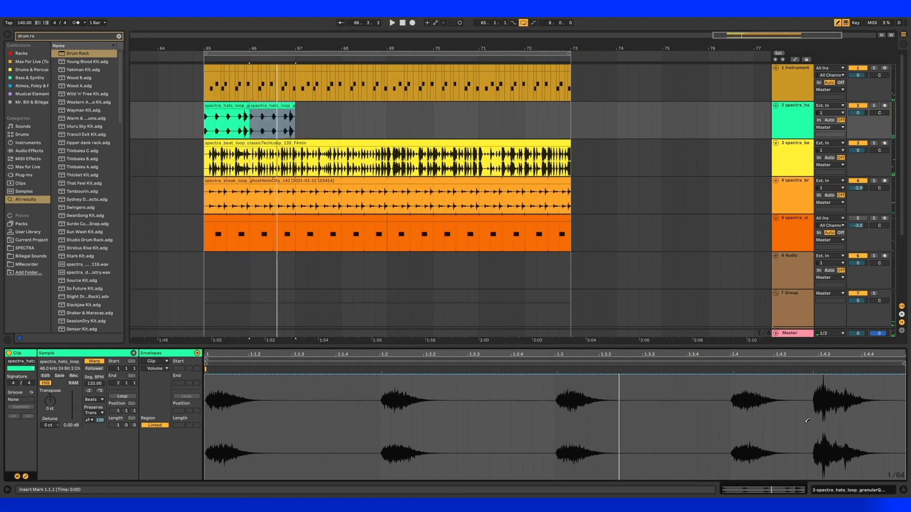
drag(807, 420, 206, 420)
click(237, 105)
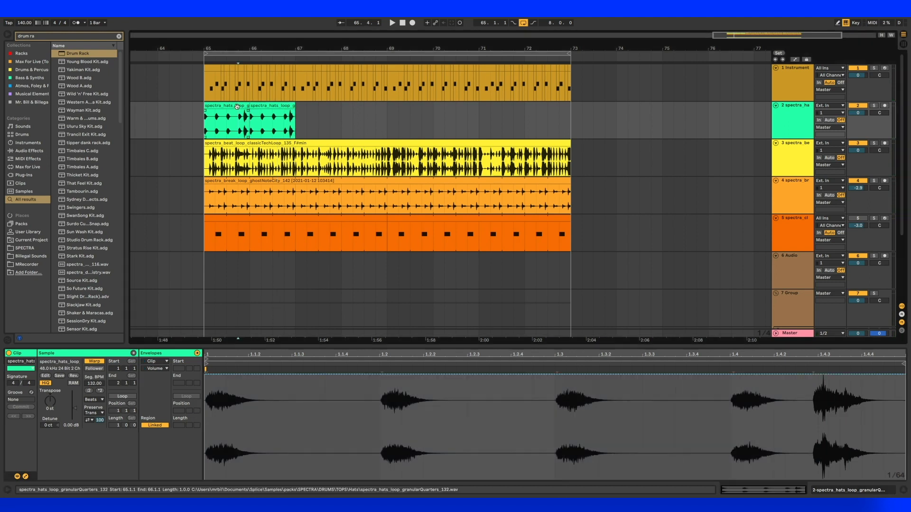
click(262, 105)
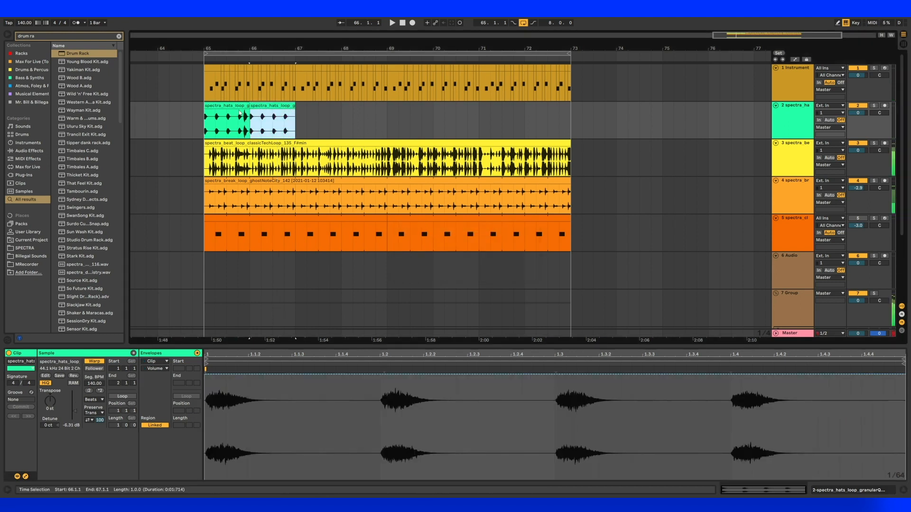
Step: Replace the first hats clip with the edited version and repeat it through to bar 73
click(233, 105)
key(ctrl+d)
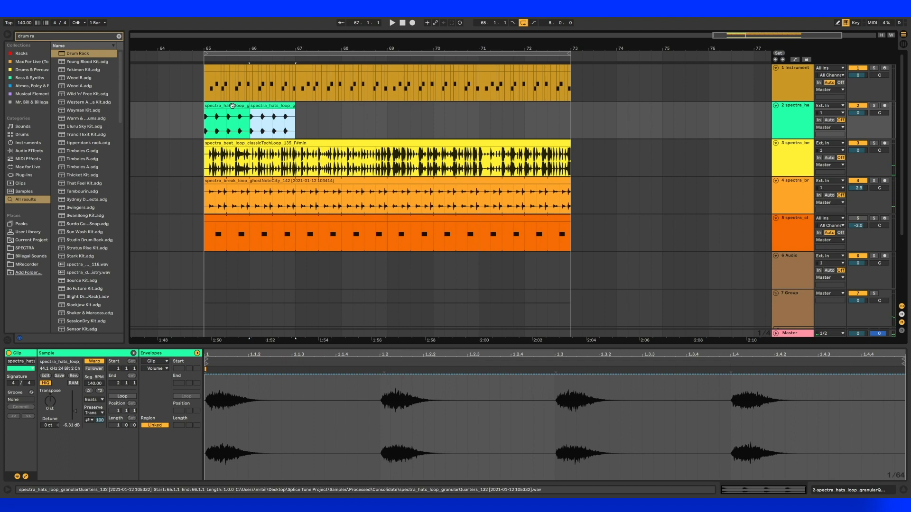
shift+click(233, 105)
key(ctrl+d)
key(ctrl+d)
key(ctrl+d)
Step: Lower the hats track to about -1.3 dB and shorten all its clips with non-looping transients and an envelope of 30
click(232, 105)
key(space)
drag(856, 112, 864, 118)
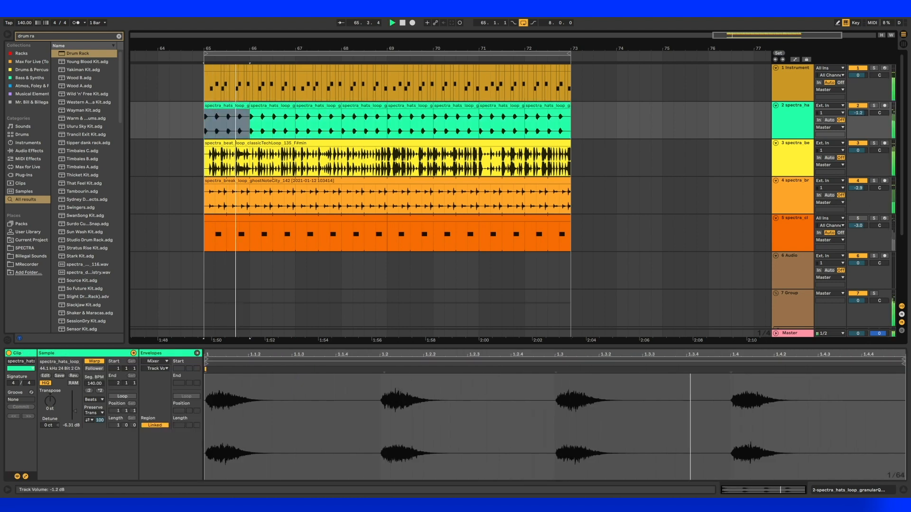
shift+click(548, 105)
click(89, 420)
click(159, 442)
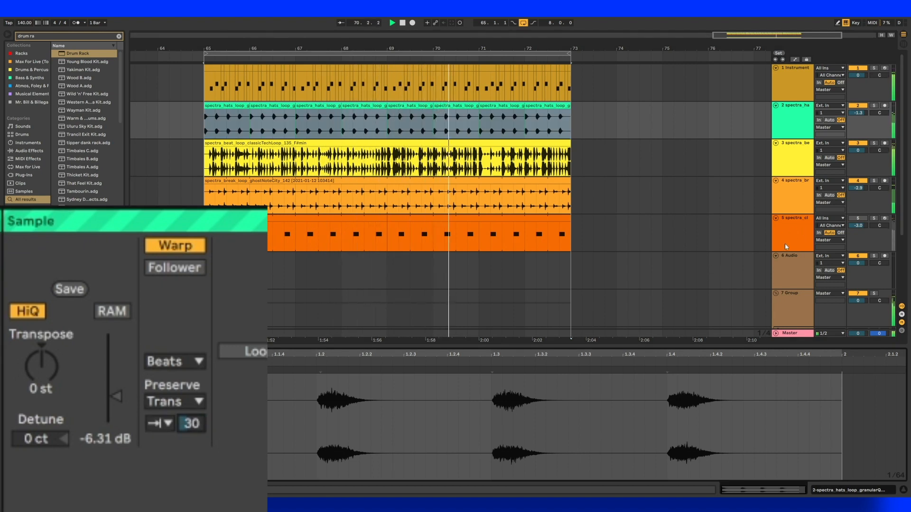
Step: Add EQ Eight to the synth lead track and cut its low frequencies
scroll(786, 246, down, 3)
scroll(793, 139, up, 2)
click(799, 138)
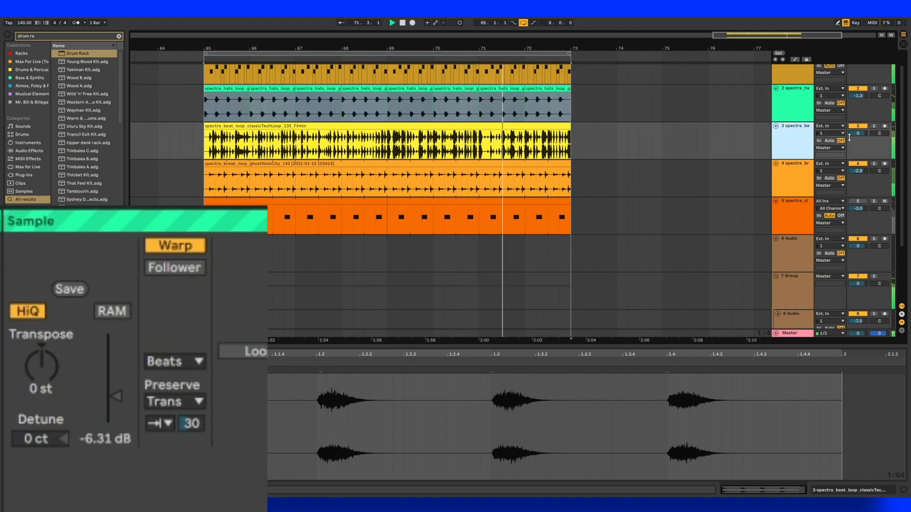
scroll(779, 244, down, 4)
click(813, 304)
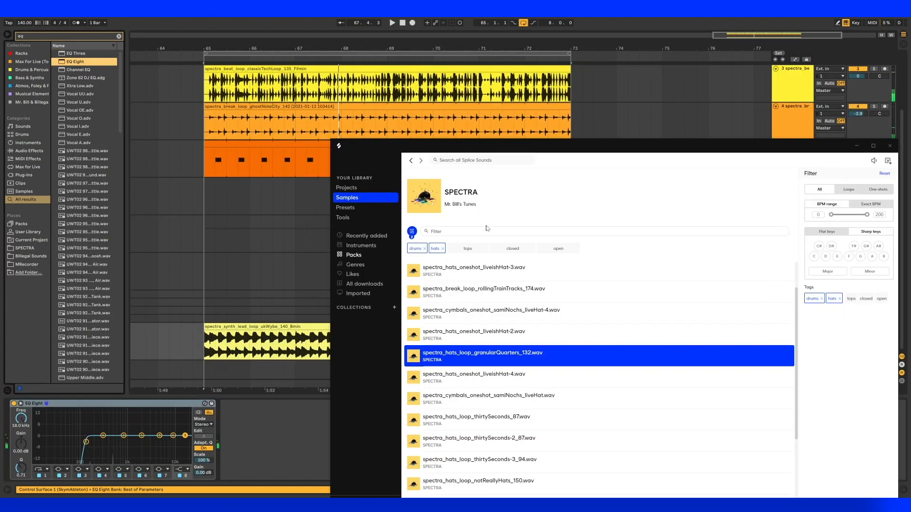
Step: Filter the SPECTRA samples in Splice to bass loops and audition them
click(443, 249)
click(424, 248)
click(464, 249)
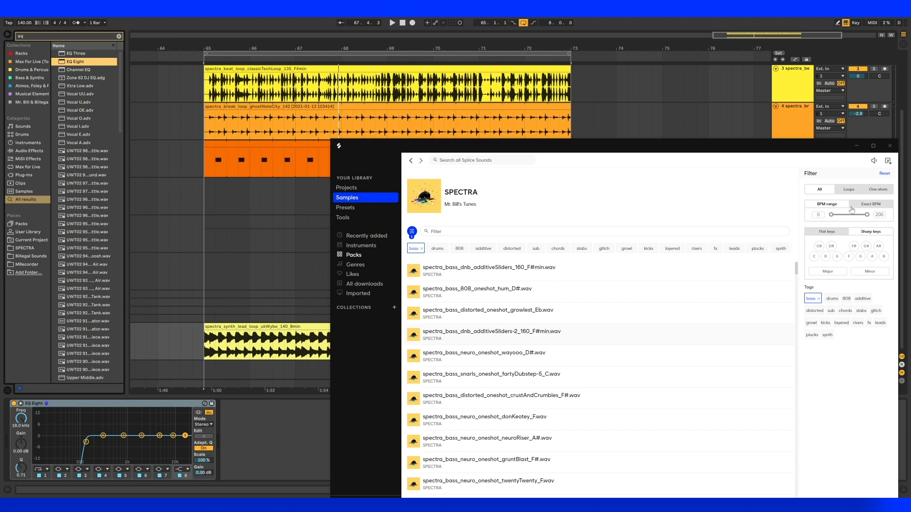
click(850, 190)
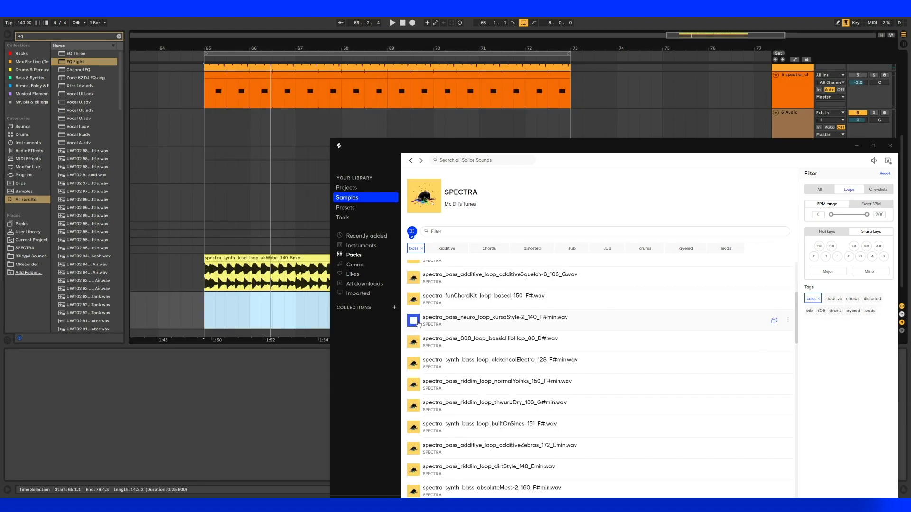
key(Down)
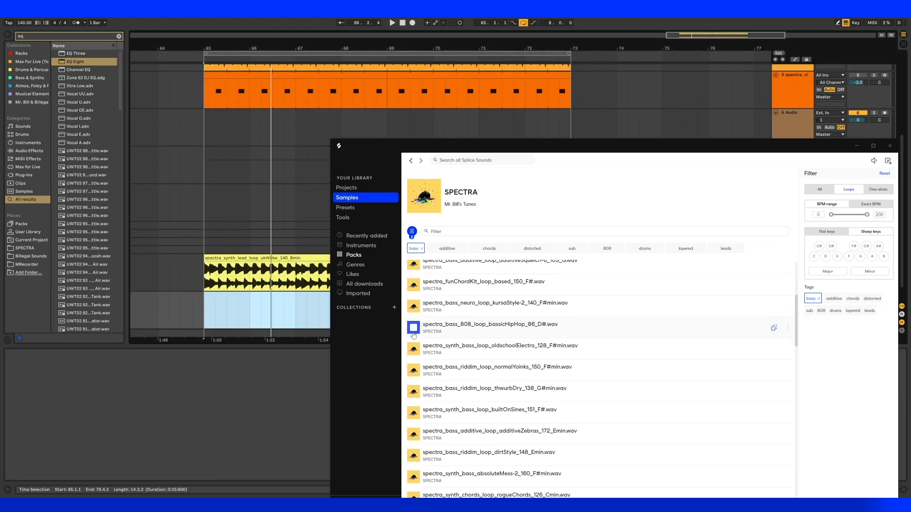
Step: Load spectra_bass_808_loop_bassicHipHop_86_D# into a Simpler on a new MIDI track
click(252, 310)
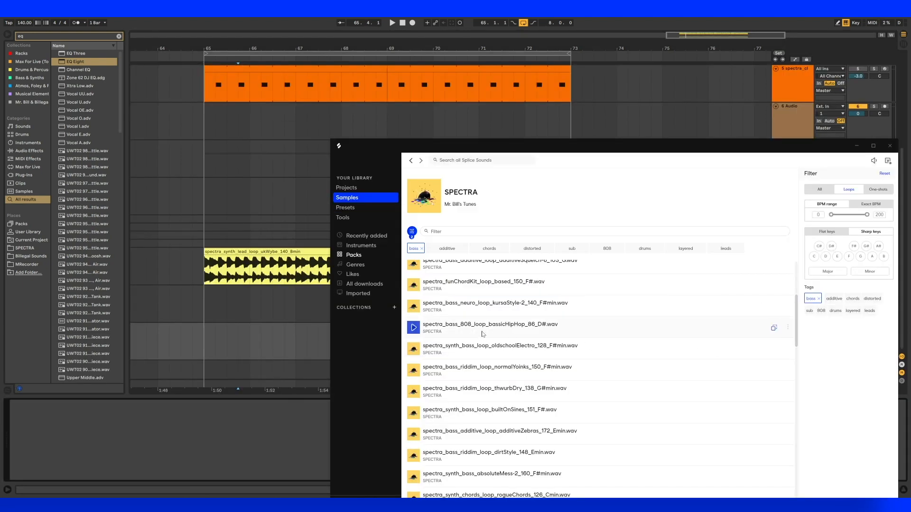
click(773, 327)
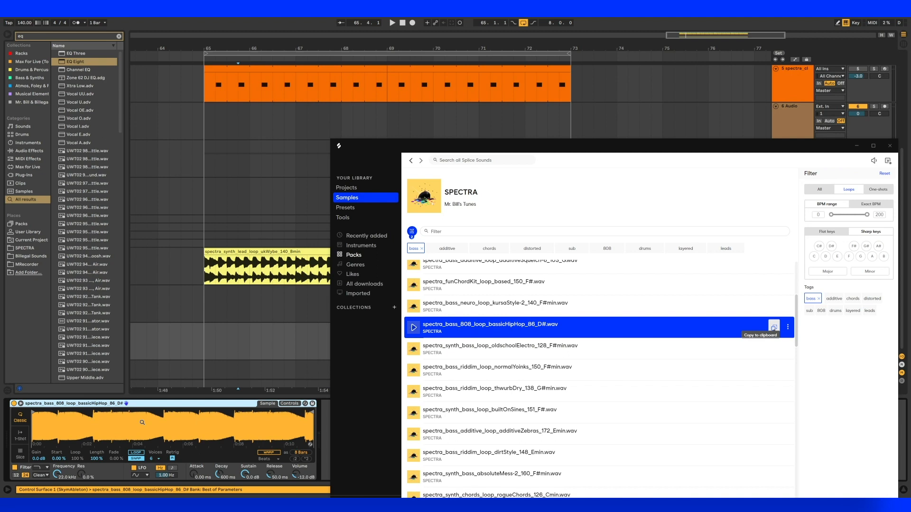
click(211, 313)
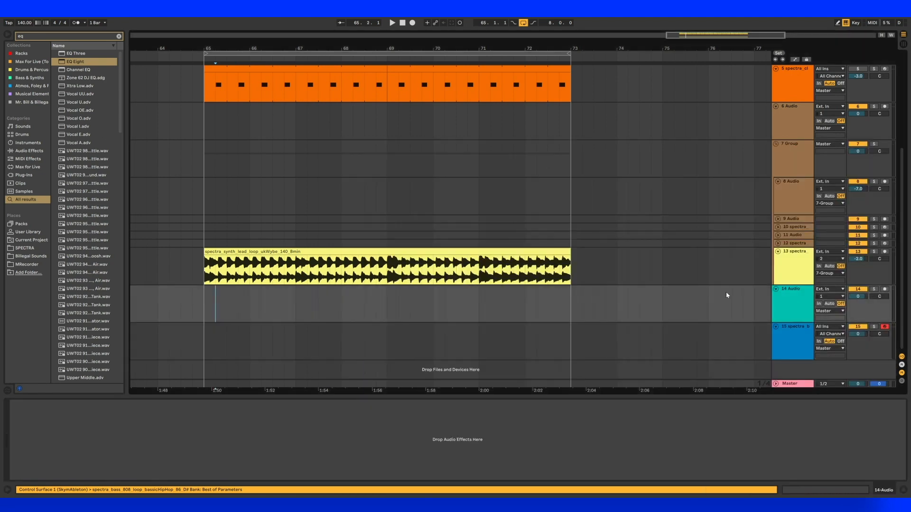
Step: Delete the empty audio track below the lead and move the 808 bass track to the start of the group
click(790, 303)
key(Delete)
drag(798, 315, 788, 188)
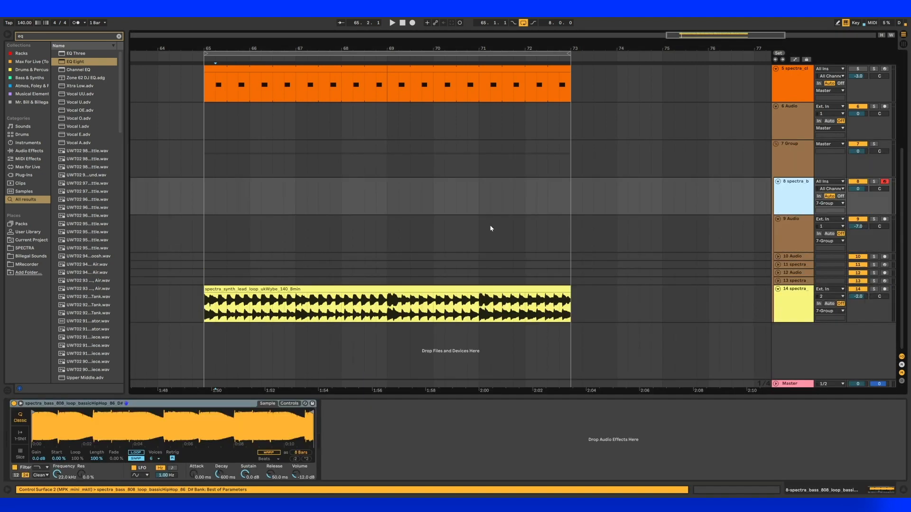
Step: Create an empty MIDI clip from bar 65 to 73 on the 808 bass track, open it, and audition a note
drag(205, 203, 575, 199)
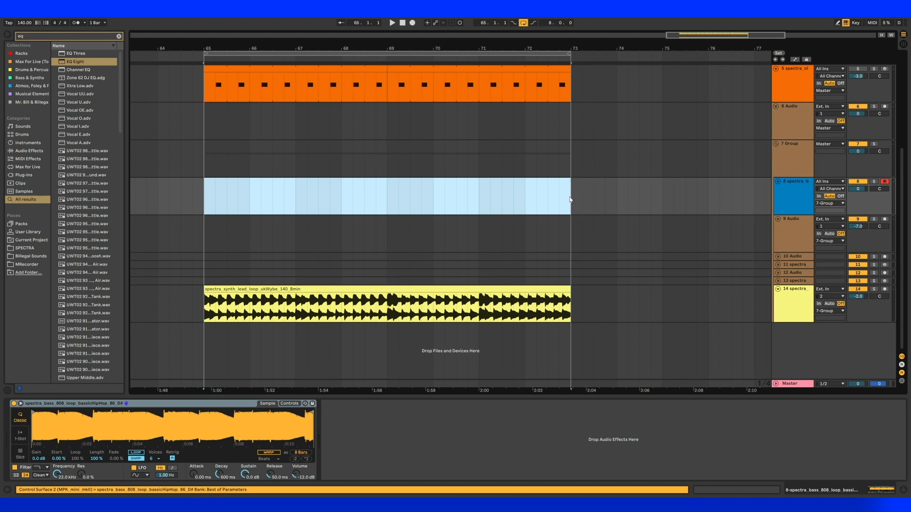
key(ctrl+shift+m)
click(788, 197)
key(f)
click(449, 183)
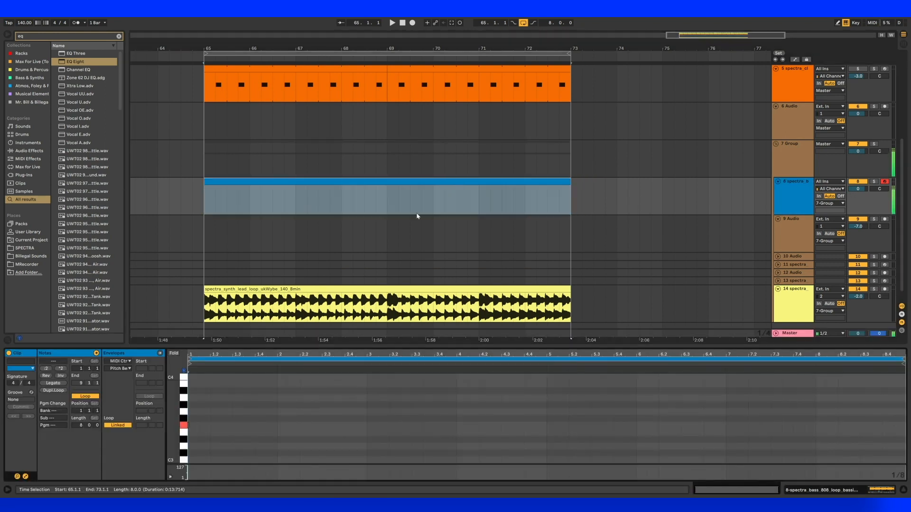
Step: Draw a first note near the start of the 808 bass clip and play the section to hear it
key(space)
double_click(201, 425)
key(space)
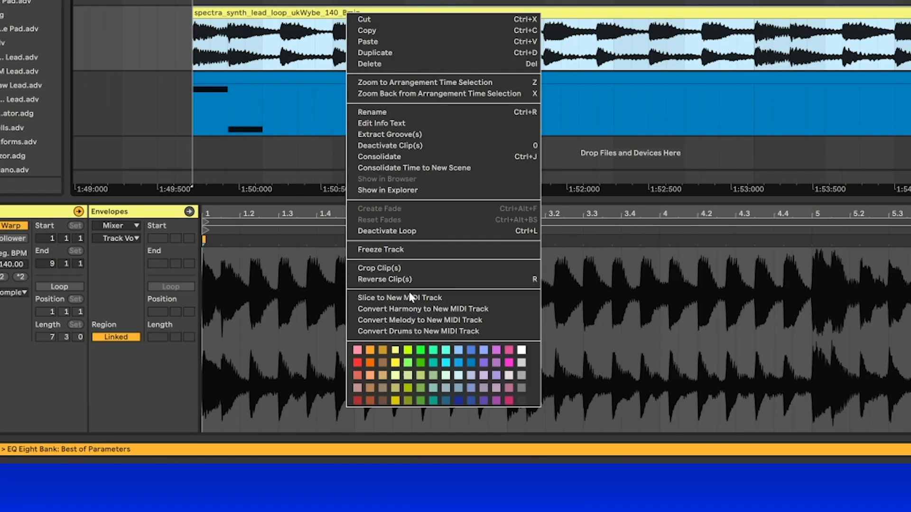
Step: Convert the lead loop's harmony to a new MIDI track for checking its individual notes, and delete that track
click(413, 309)
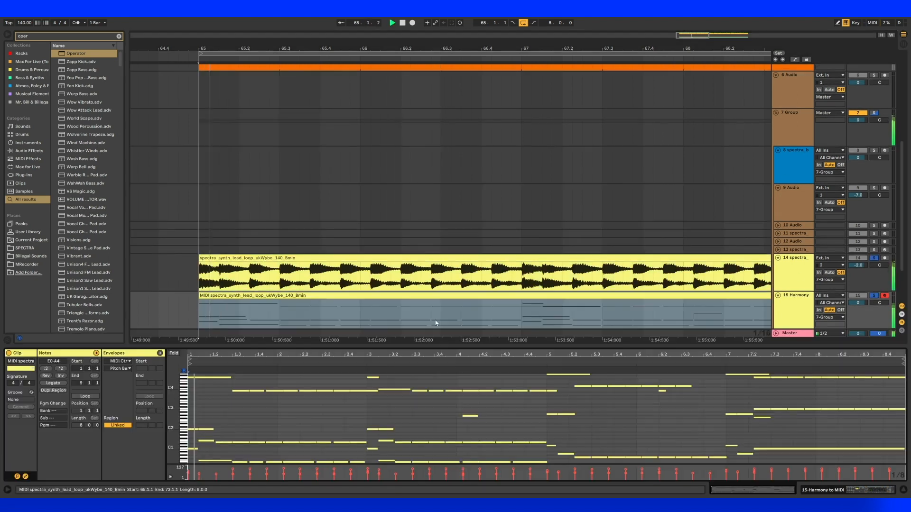
double_click(436, 332)
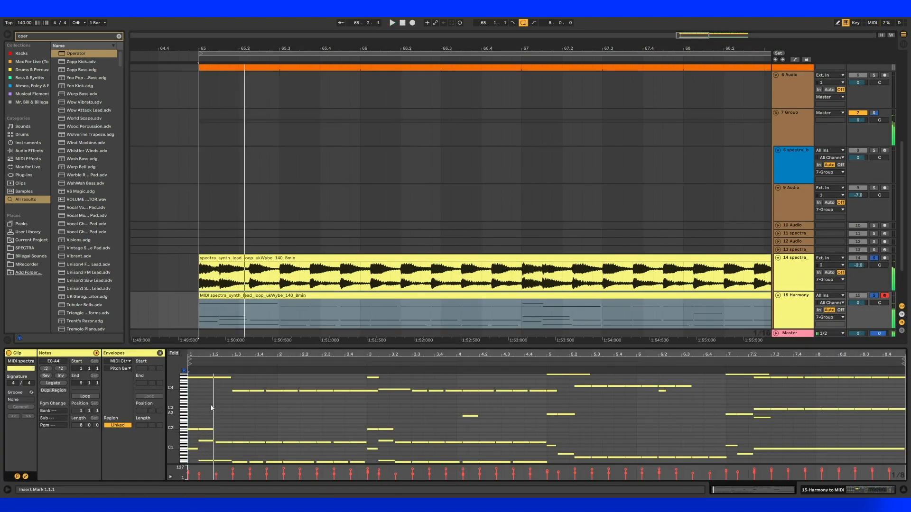
click(187, 378)
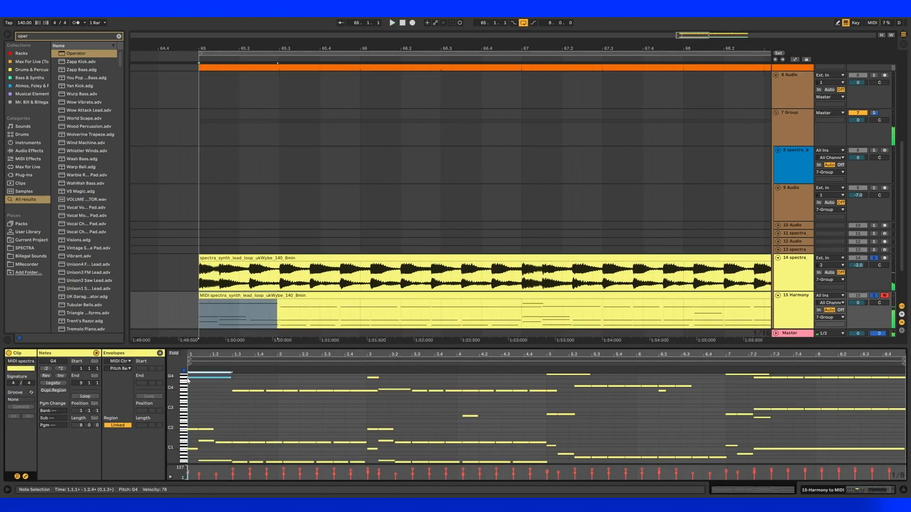
click(240, 391)
click(246, 444)
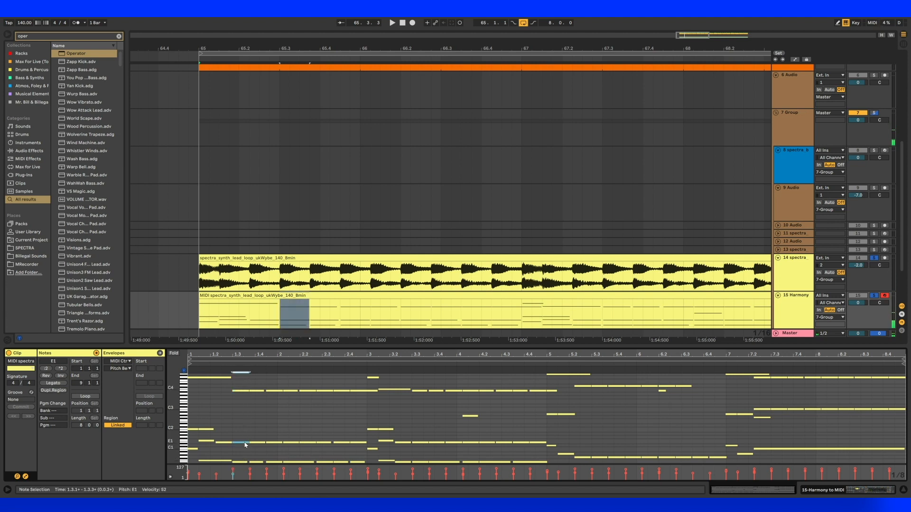
click(307, 295)
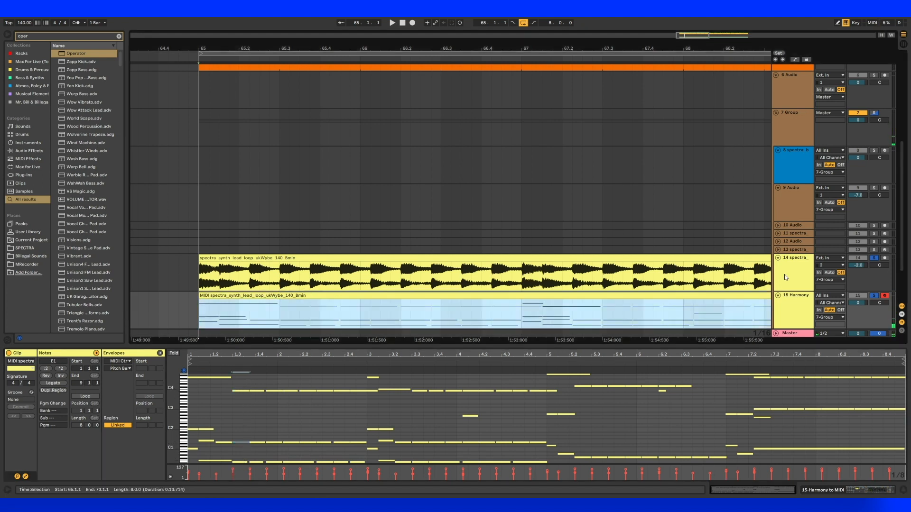
click(794, 306)
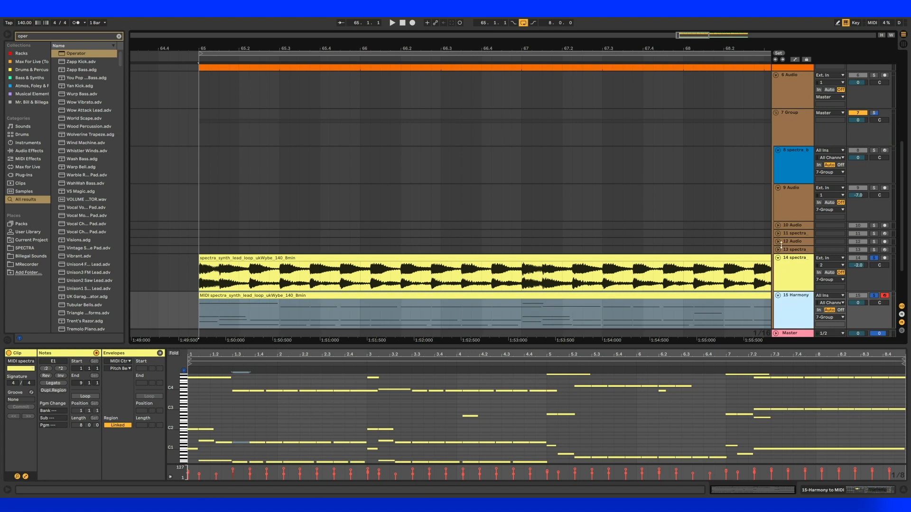
key(Delete)
Step: Move the two-note MIDI clip from the Operator track onto the 808 bass track and solo it for playback
double_click(793, 155)
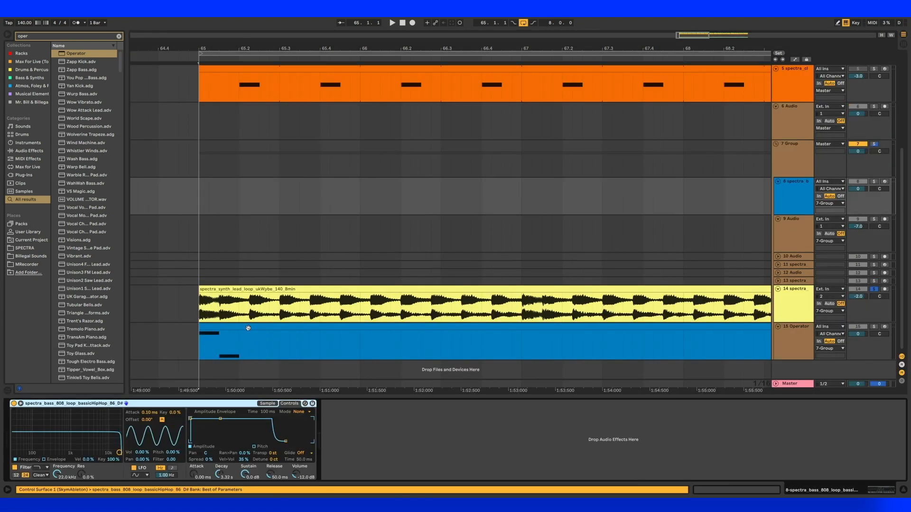
drag(247, 328, 240, 185)
double_click(361, 179)
click(874, 182)
key(space)
Step: Delete the first, higher note of the 808 bass clip, keeping the E3 note
click(205, 439)
double_click(193, 398)
click(216, 413)
Step: Convert the 808 bass Simpler to a Sampler and set the sample's root key to D#3
double_click(810, 205)
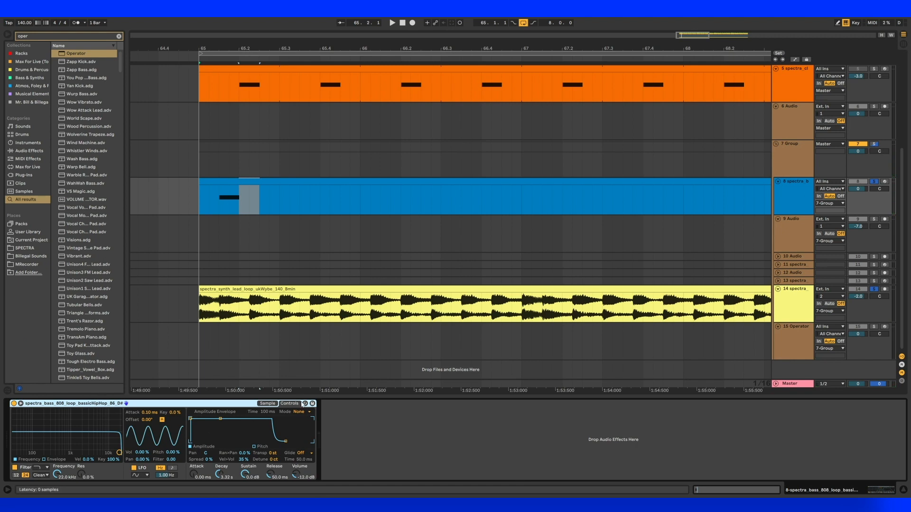
click(265, 404)
right_click(240, 404)
click(256, 395)
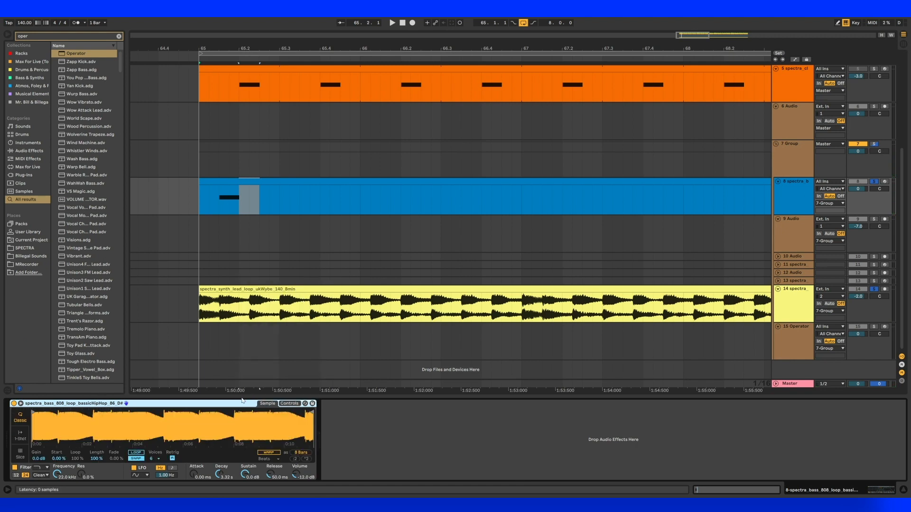
click(41, 475)
key(Up)
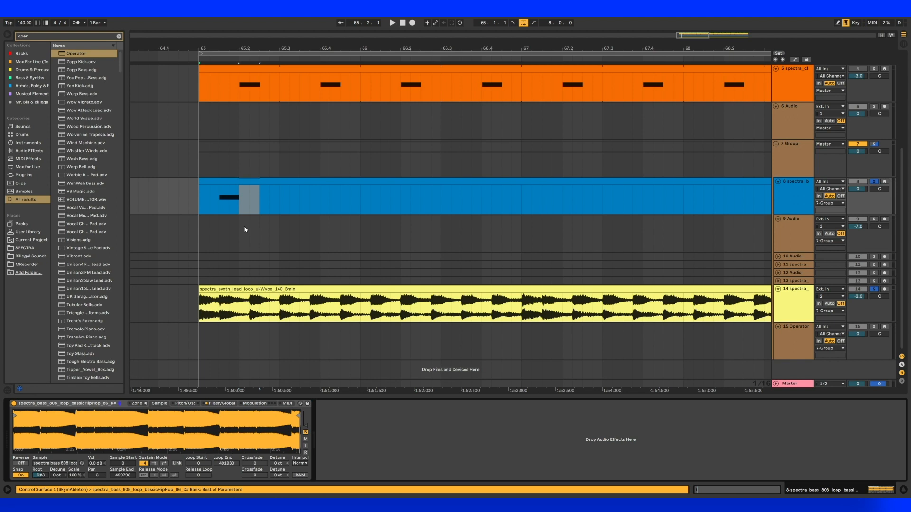
Step: Open the 808 bass clip and play its E3 note against the soloed lead
click(220, 205)
key(space)
double_click(230, 182)
click(220, 205)
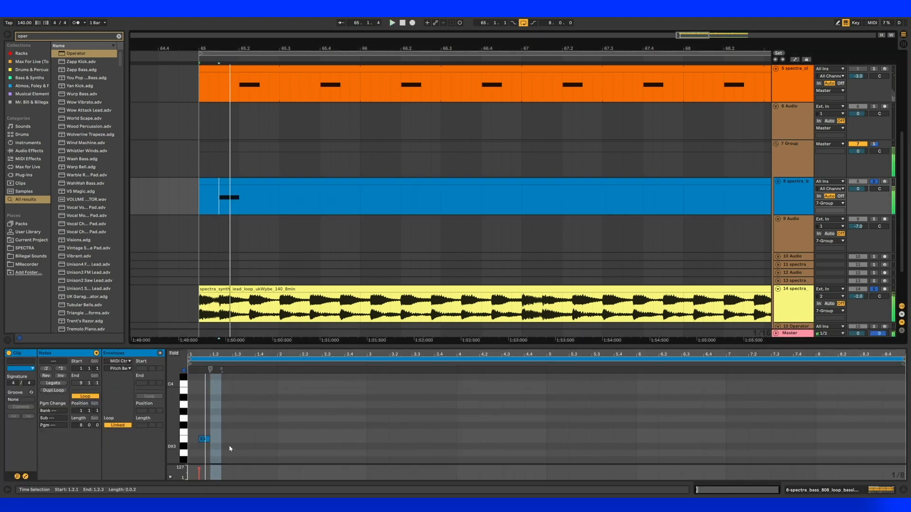
Step: Repeat the E3 note every three sixteenths through the 808 clip's first two bars and shorten its loop to two bars
drag(207, 443, 199, 413)
key(Up)
key(Up)
key(Up)
key(Up)
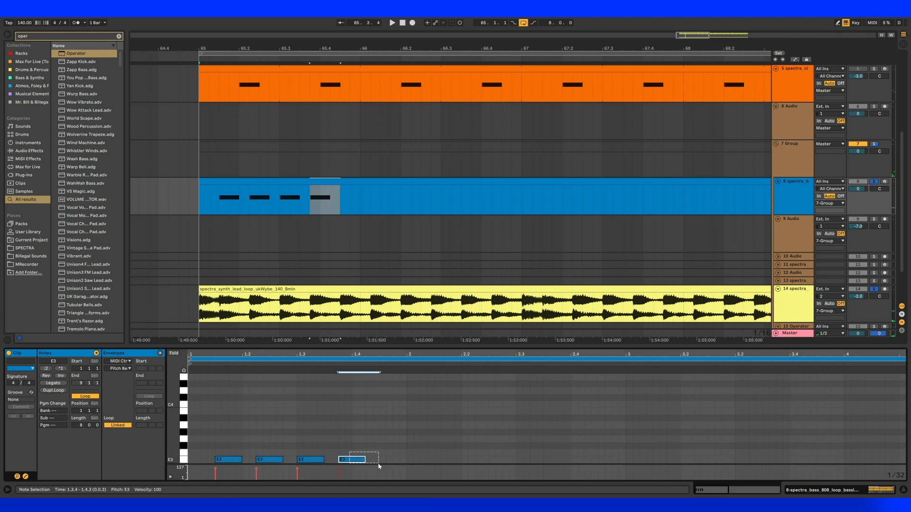
key(ctrl+d)
key(ctrl+d)
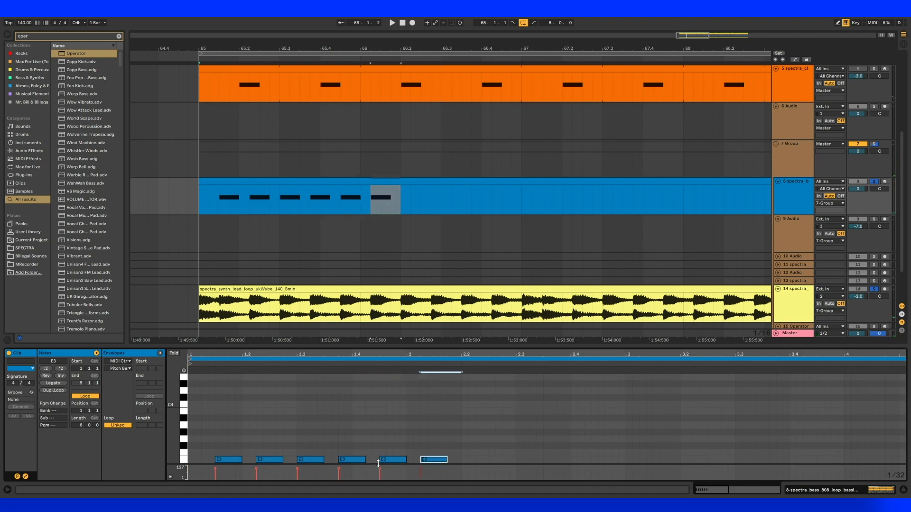
key(ctrl+d)
key(ctrl+d)
key(space)
key(ctrl+d)
key(ctrl+d)
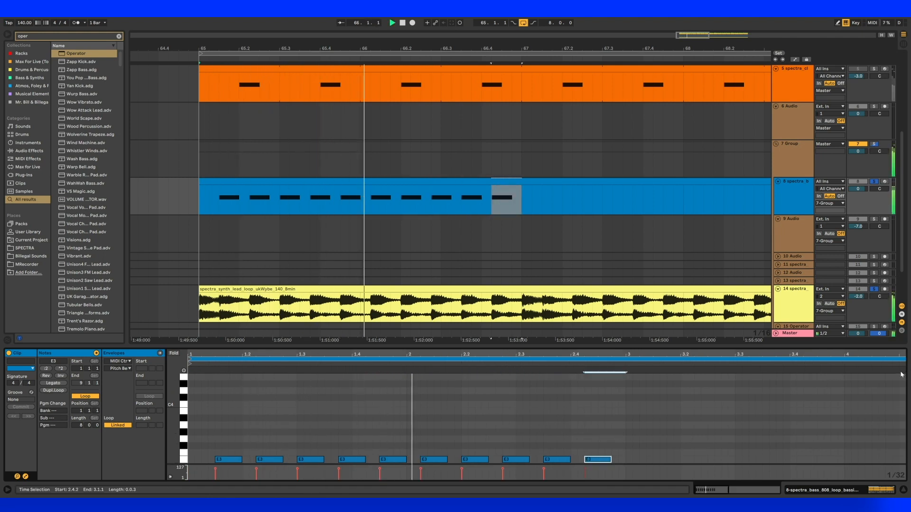
drag(905, 360, 626, 369)
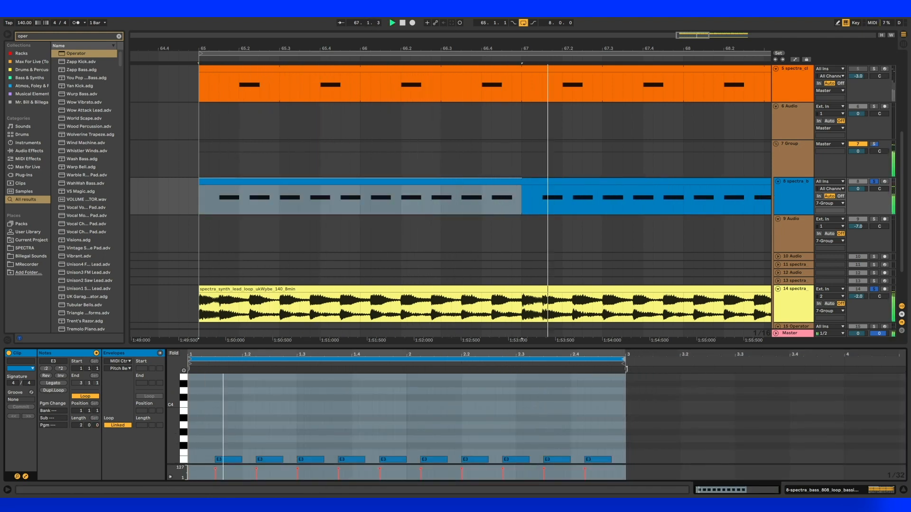
Step: Check the B3 note opening the last 808 bass clip and unsolo the tracks to play the full mix
click(799, 193)
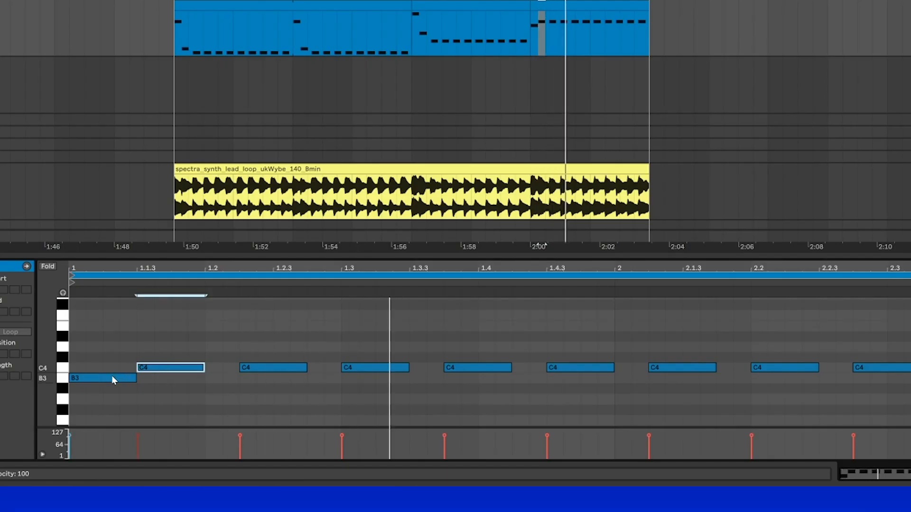
click(110, 378)
scroll(110, 381, up, 3)
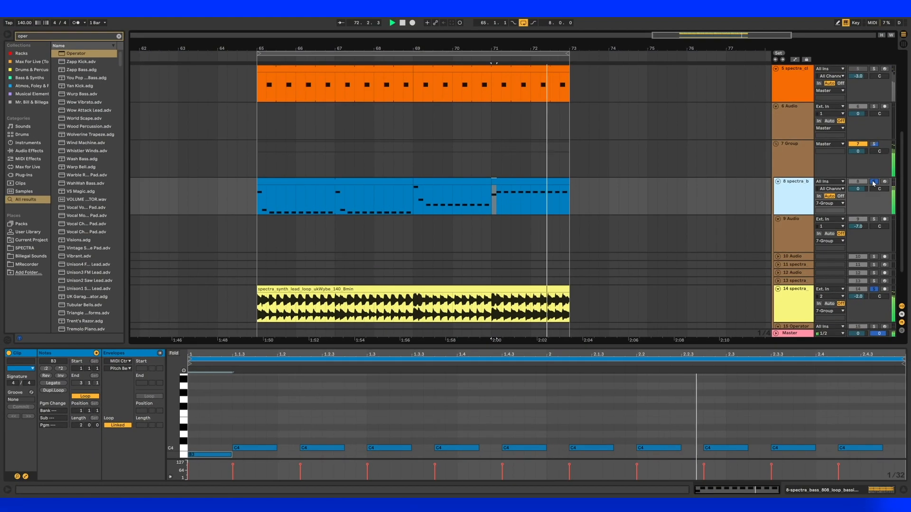
click(890, 170)
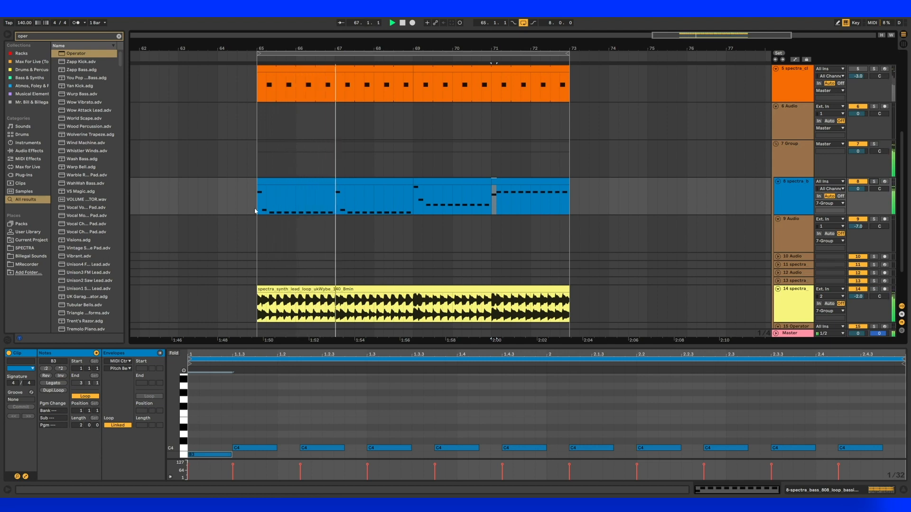
scroll(853, 298, down, 1)
Step: Load OTT on the 808 bass track, set its Depth to 0%, and close its window
click(780, 198)
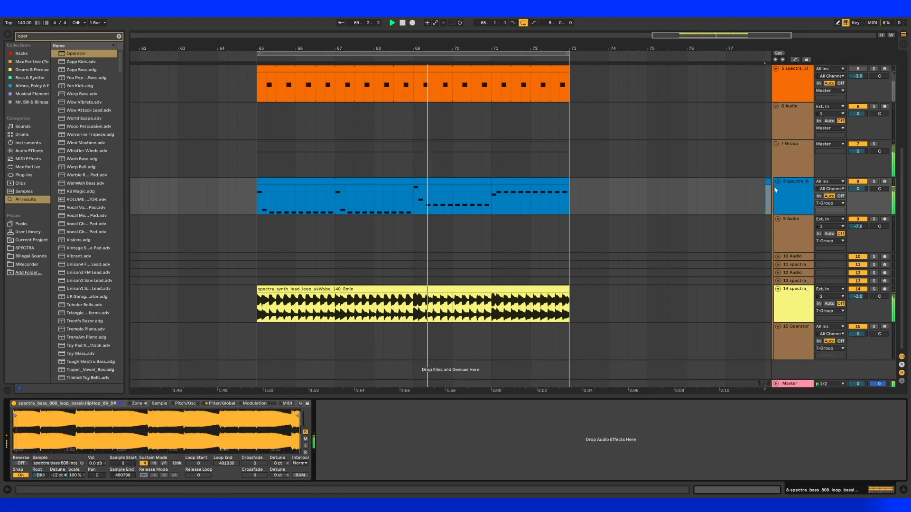
drag(509, 191, 414, 194)
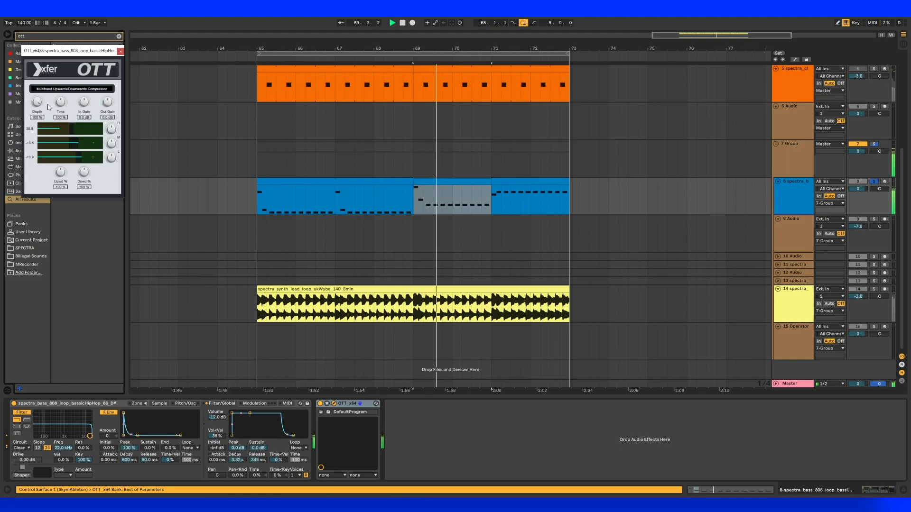
drag(48, 107, 29, 231)
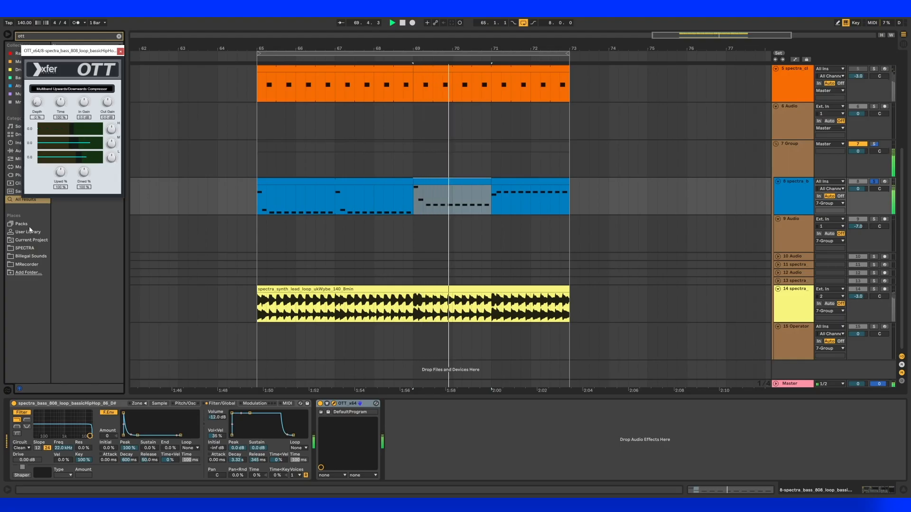
click(120, 51)
Step: Find the eliderp_phat_2.1 rack in the browser, load it after OTT on the 808 bass track, and resume playback
key(ctrl+f)
text(elider)
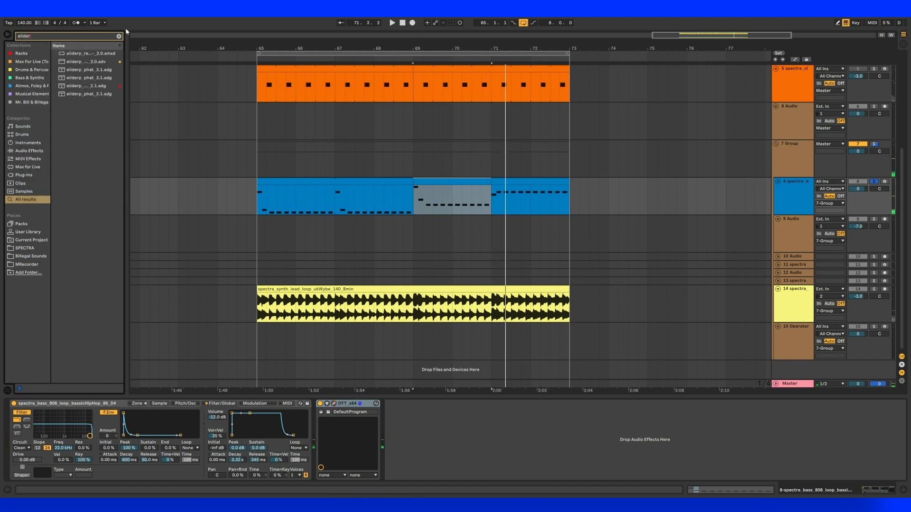
double_click(102, 82)
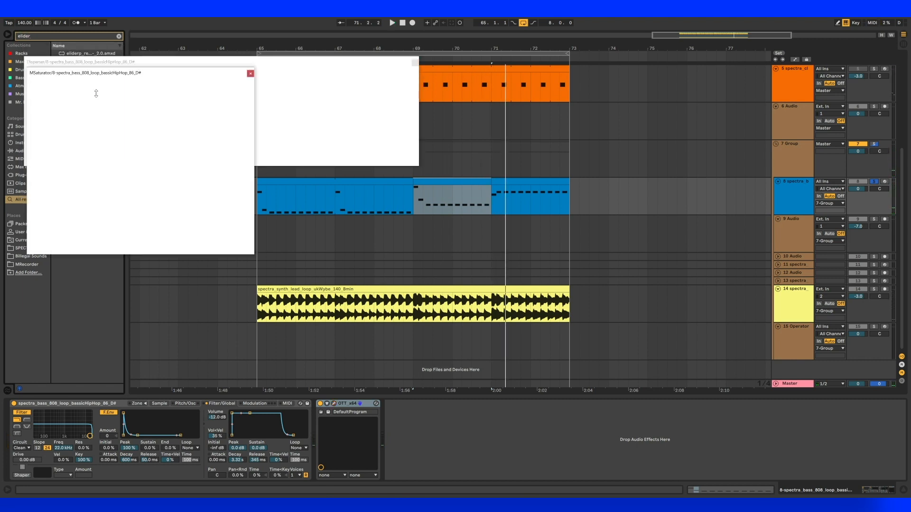
key(space)
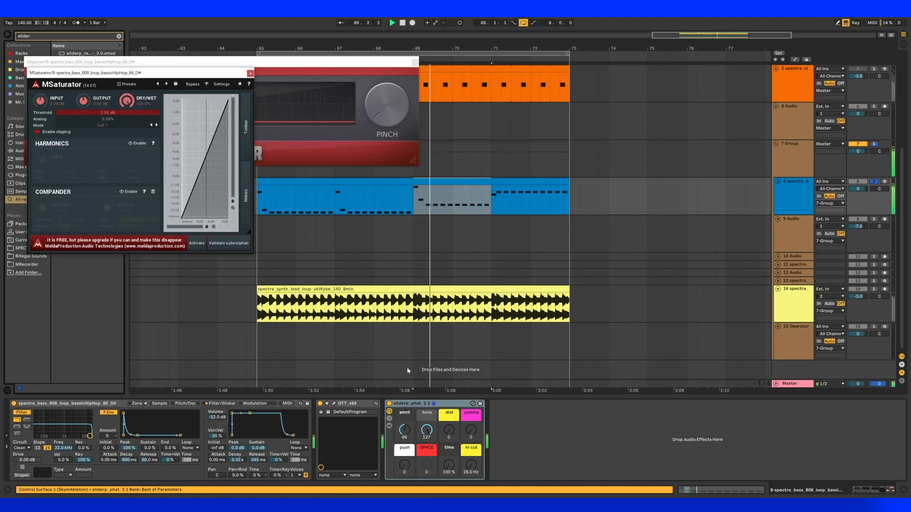
Step: Set the eliderp_phat_2.1 rack's amnt to 54, dist to 15, yummy to 42 and push to 33, and close its plug-in windows
click(405, 459)
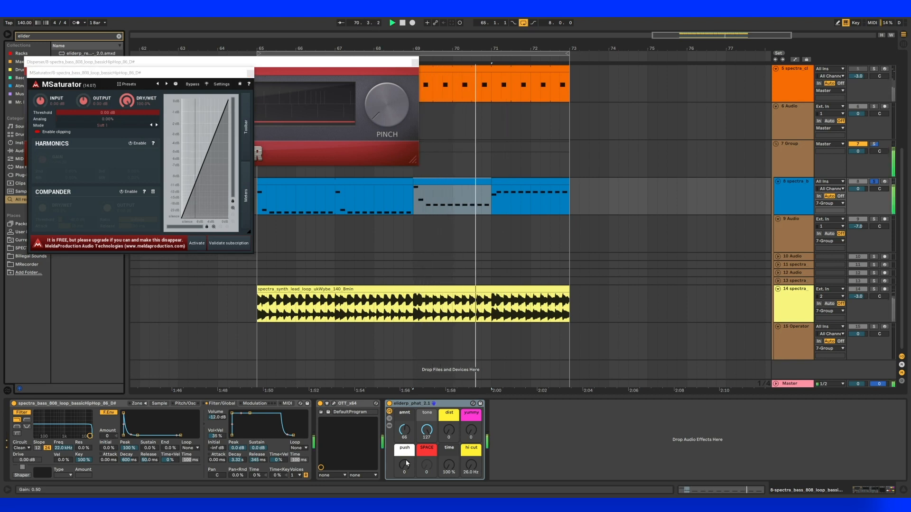
drag(406, 463, 471, 372)
mouse_move(472, 432)
mouse_down()
mouse_move(473, 444)
mouse_move(470, 427)
mouse_up()
click(250, 74)
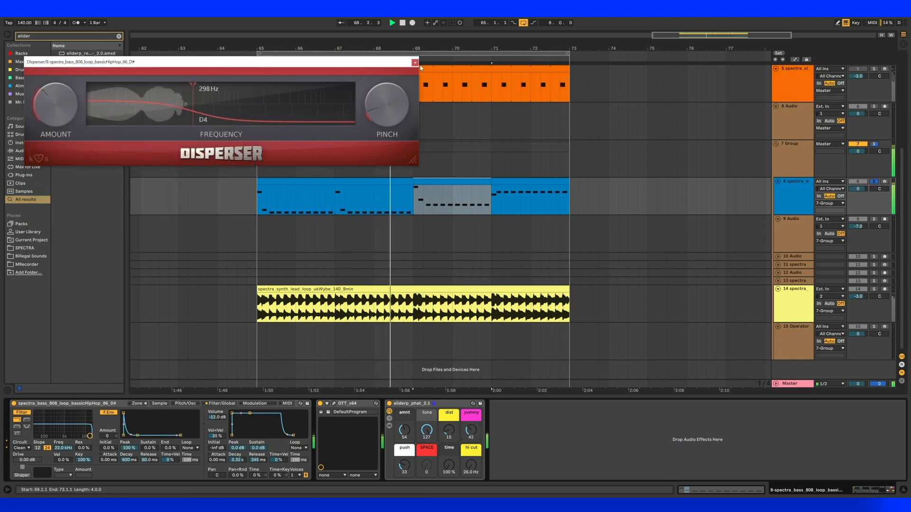
click(415, 63)
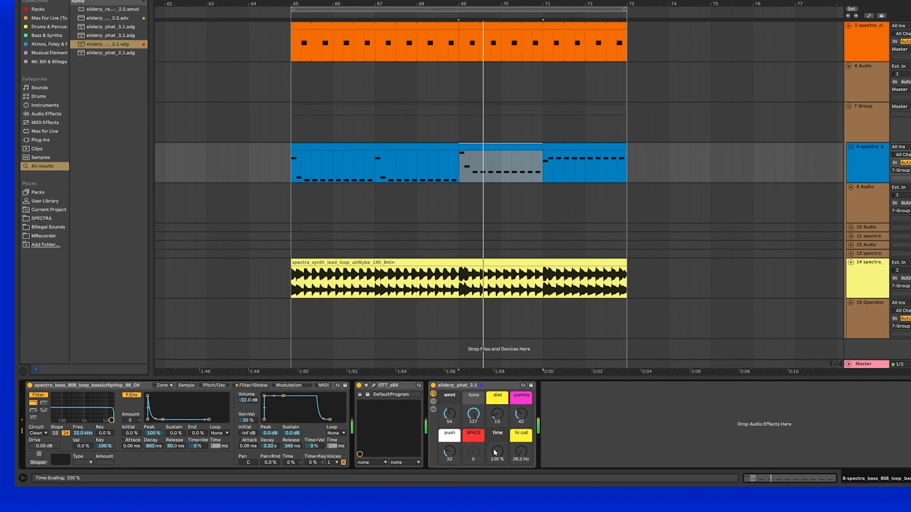
Step: Set the rack's time to 1000% and the Sampler filter to 481 Hz with envelope amount 72 and decay 73.5 ms
drag(494, 453, 494, 398)
drag(130, 420, 114, 390)
drag(257, 404, 229, 429)
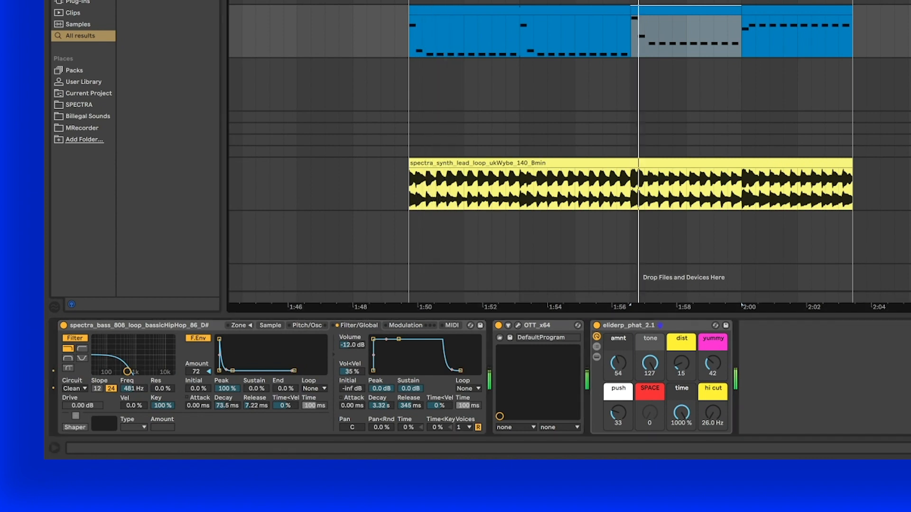
Step: Unsolo the 808 bass and lower the lead track's volume to -5.1 dB against the full mix
click(901, 171)
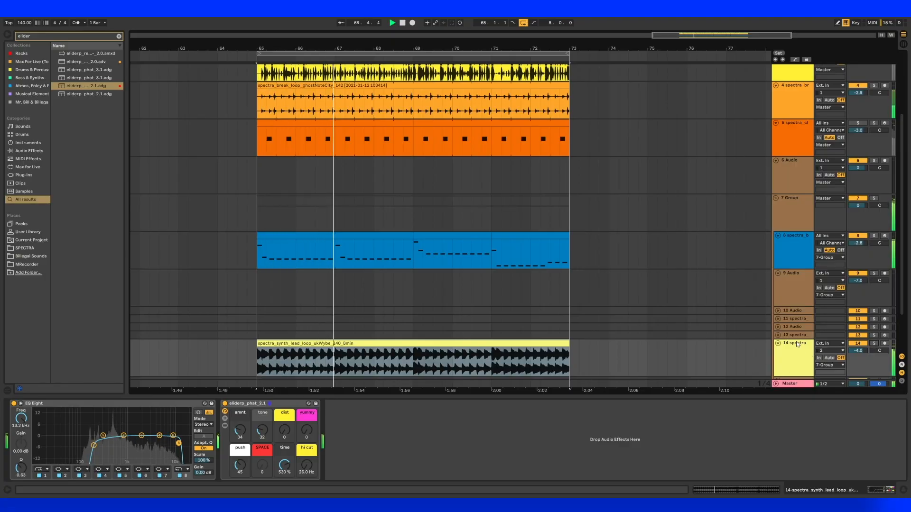
drag(857, 352, 858, 357)
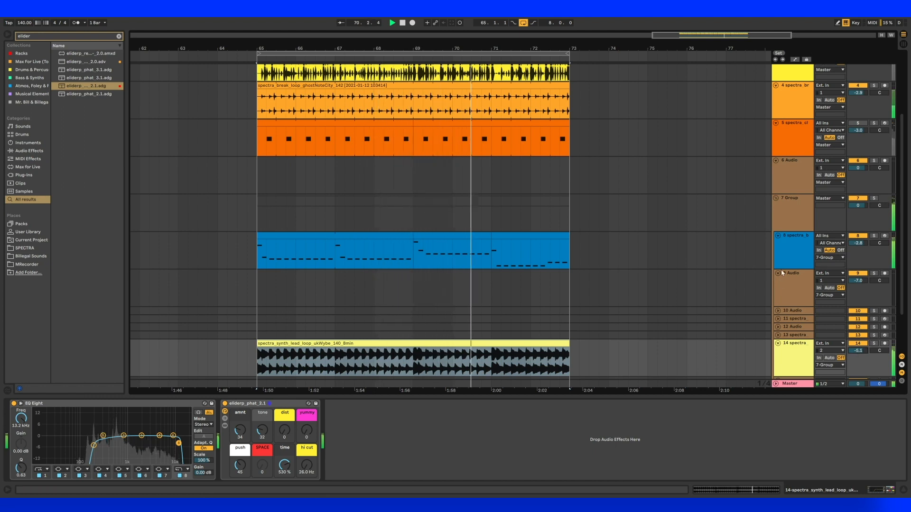
scroll(780, 281, up, 3)
click(858, 116)
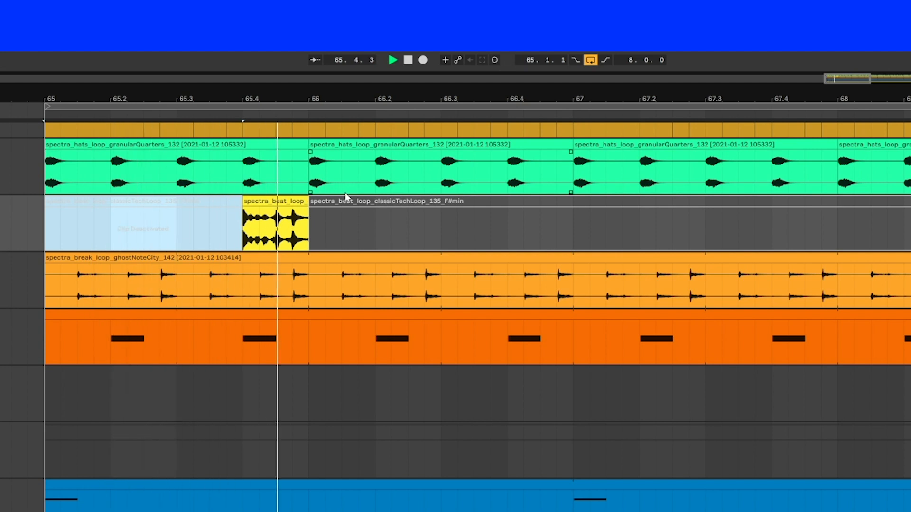
Step: Reactivate the last three sixteenths of the deactivated classicTechLoop beat clips in bars 66 and 67
drag(573, 223, 524, 204)
key(0)
drag(835, 227, 789, 228)
key(0)
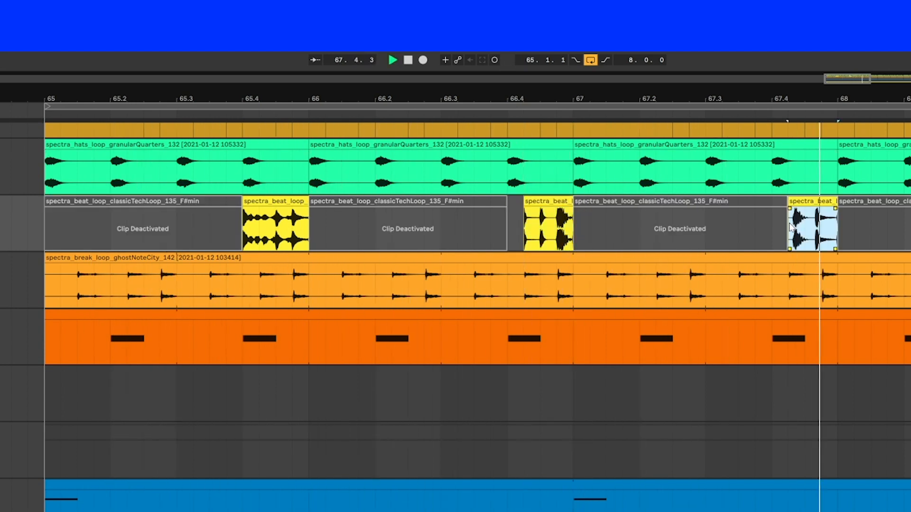
Step: Play back the beat loop fills and toggle off the short clip at the end of bar 67
click(779, 231)
key(space)
key(space)
click(806, 203)
key(0)
Step: Switch to Splice, clear the drums and snares tags from the SPECTRA pack, and filter its samples by chords
drag(886, 89, 424, 88)
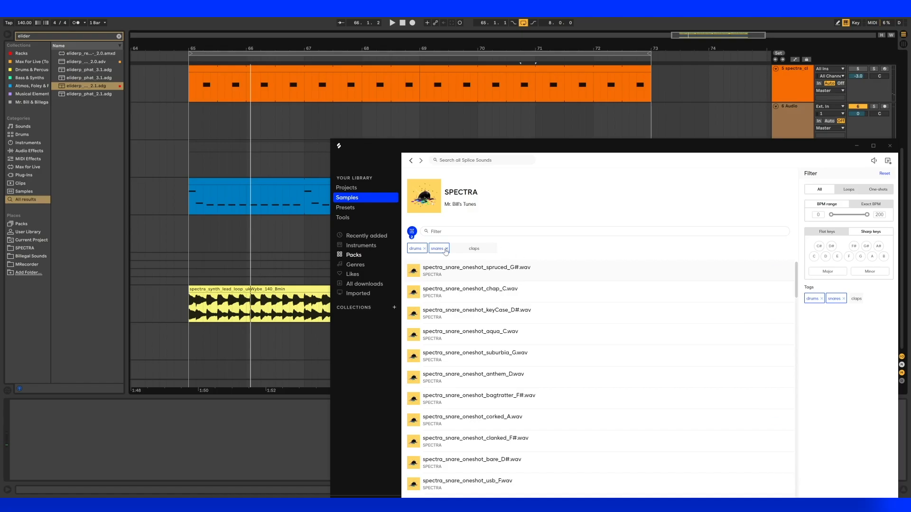
click(425, 249)
drag(504, 156, 475, 97)
click(496, 194)
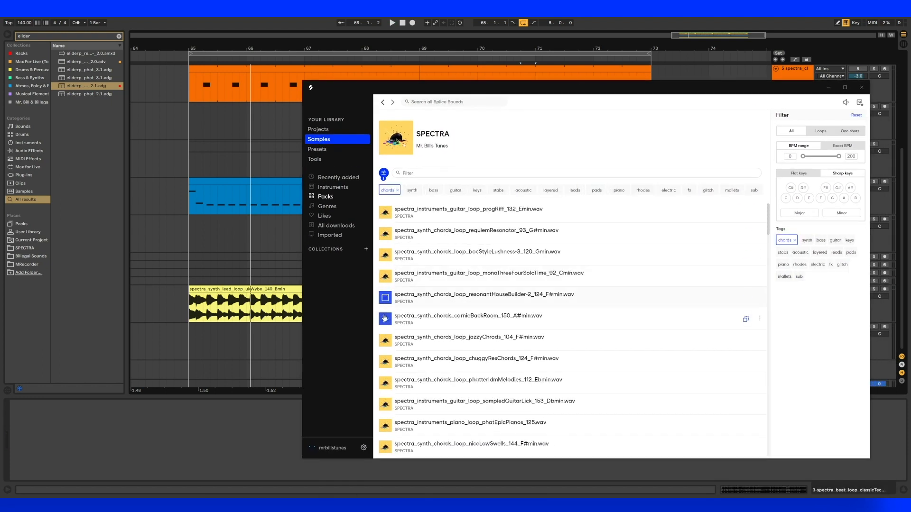
Step: Audition the chord samples, place spectra_instruments_piano_loop_phatEpicPianos_125 on track 9 at bar 65, and transpose it to 3 st
scroll(386, 316, down, 5)
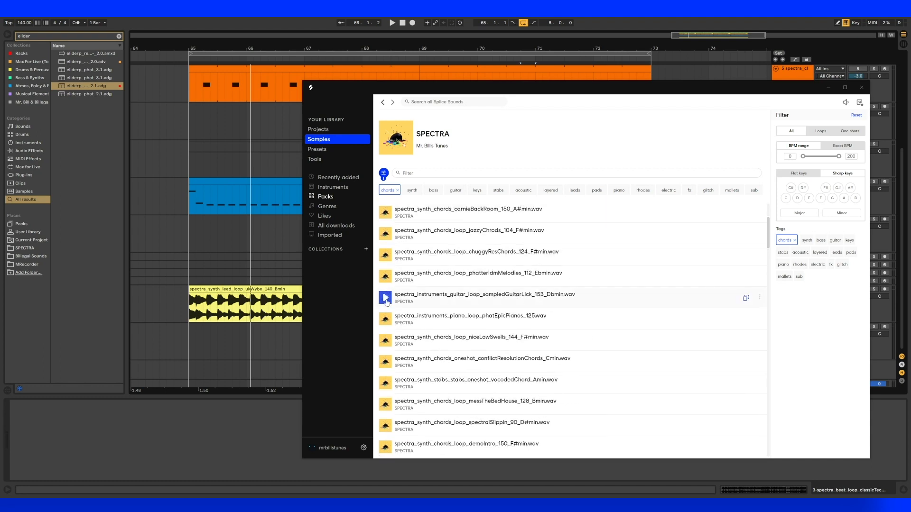
scroll(384, 313, down, 2)
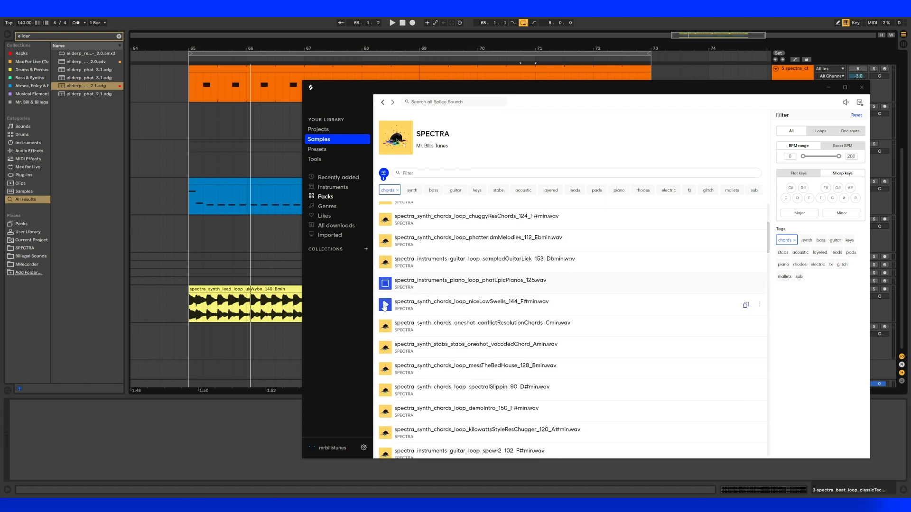
drag(738, 288, 199, 226)
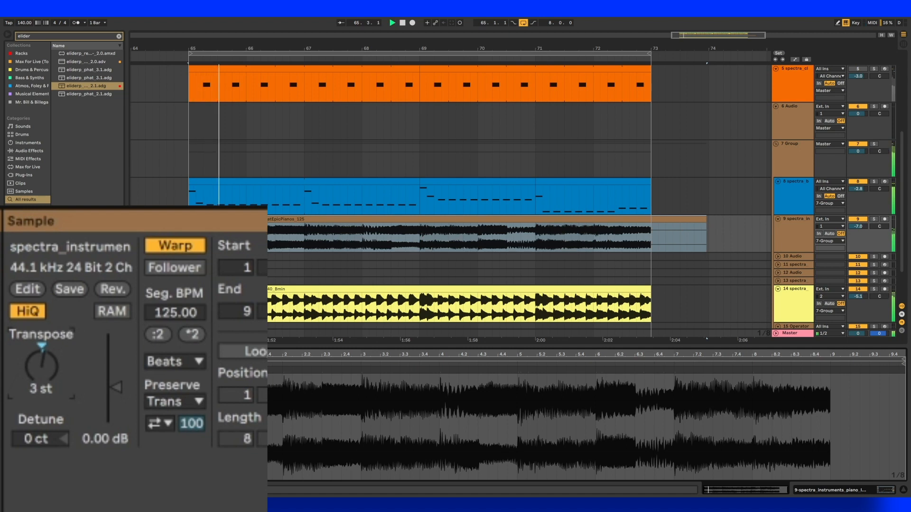
drag(128, 396, 128, 395)
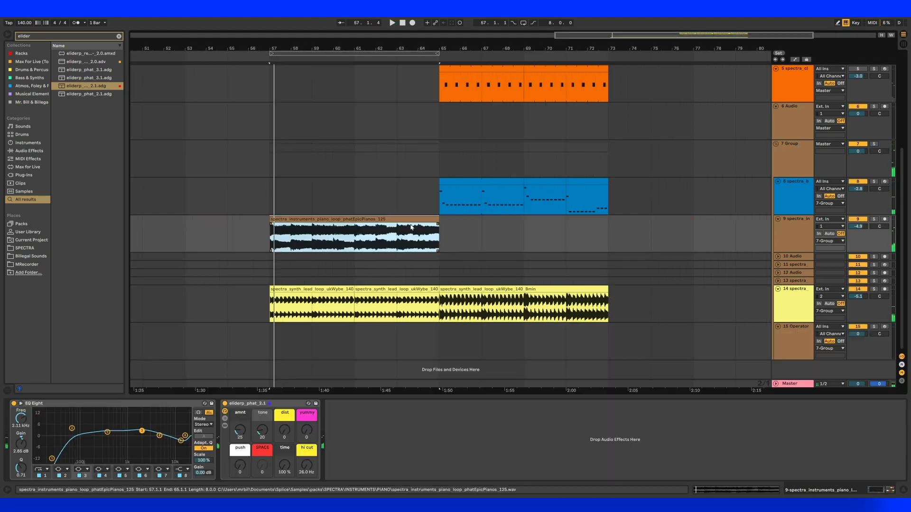
Step: Set the band near 3 kHz to -1.38 dB in the piano track's EQ Eight and play back the result
click(412, 231)
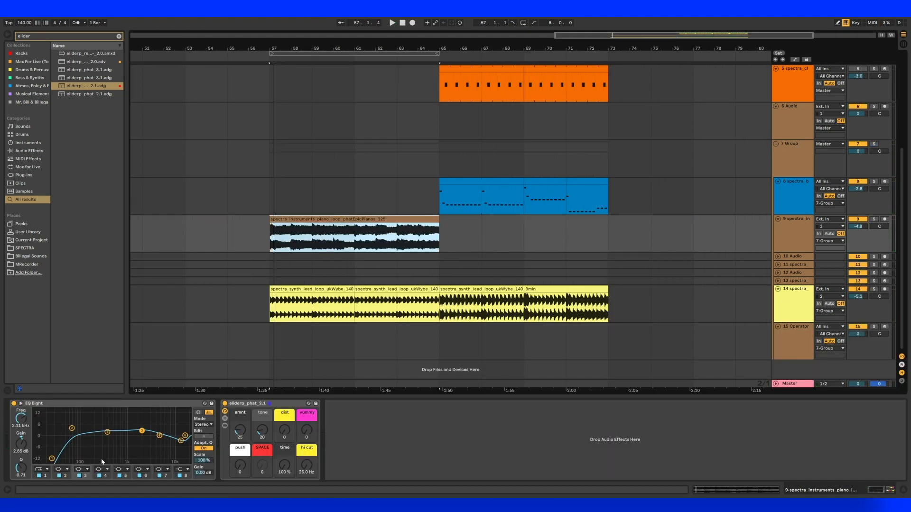
click(142, 431)
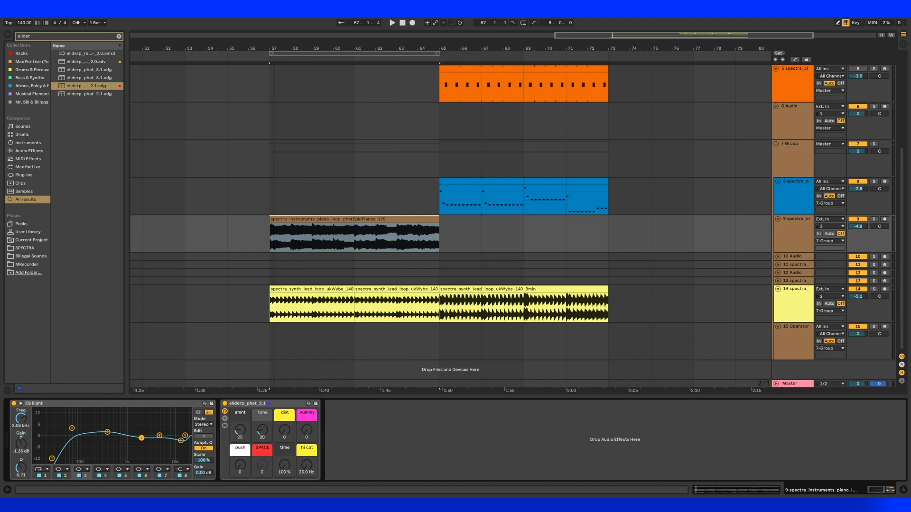
key(space)
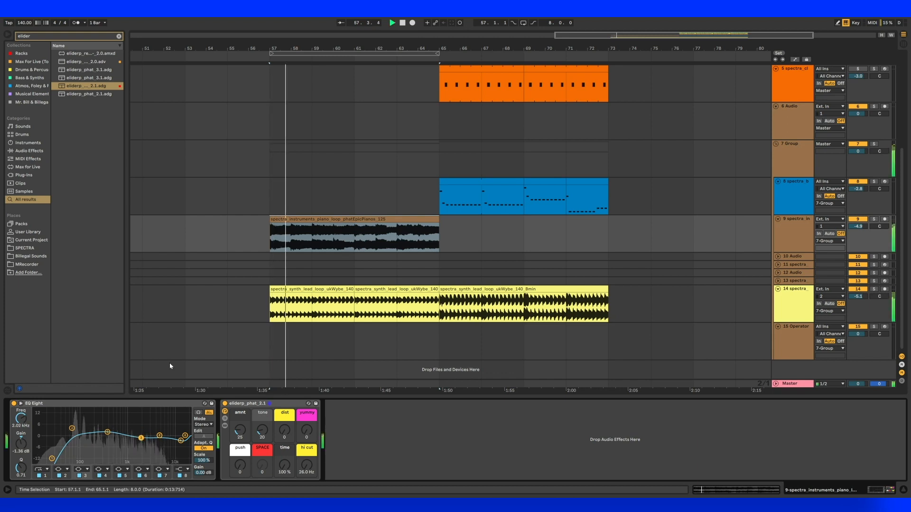
Step: Duplicate the time span of bars 57 to 65 across all tracks and set the loop to bars 65 to 73
key(ctrl+shift+d)
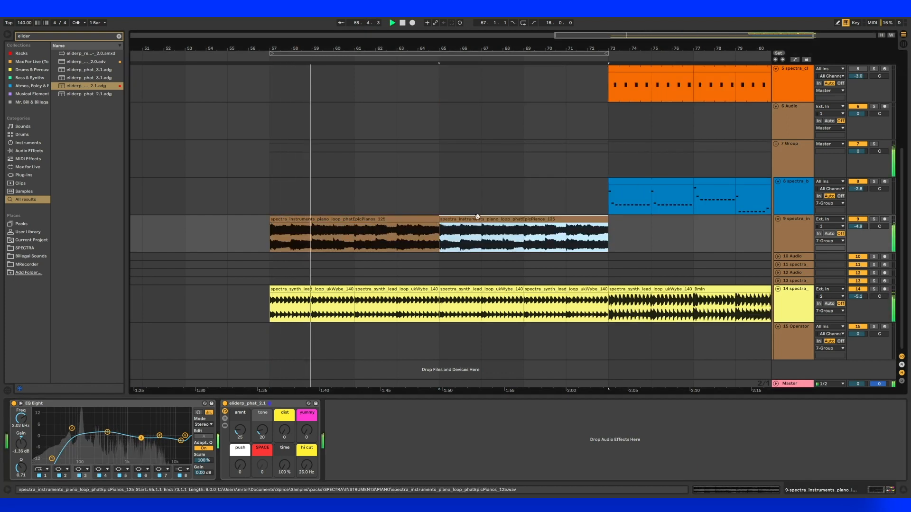
key(ctrl+l)
drag(645, 48, 511, 53)
click(545, 185)
click(298, 194)
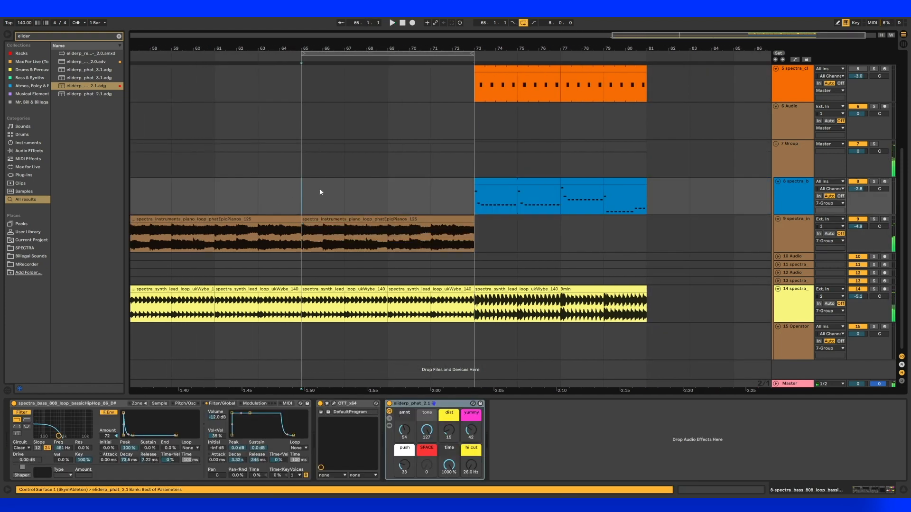
Step: Move the four-bar 808 bass clip from bar 73 to bar 65 and duplicate it to fill up to bar 73
click(637, 182)
click(506, 180)
key(space)
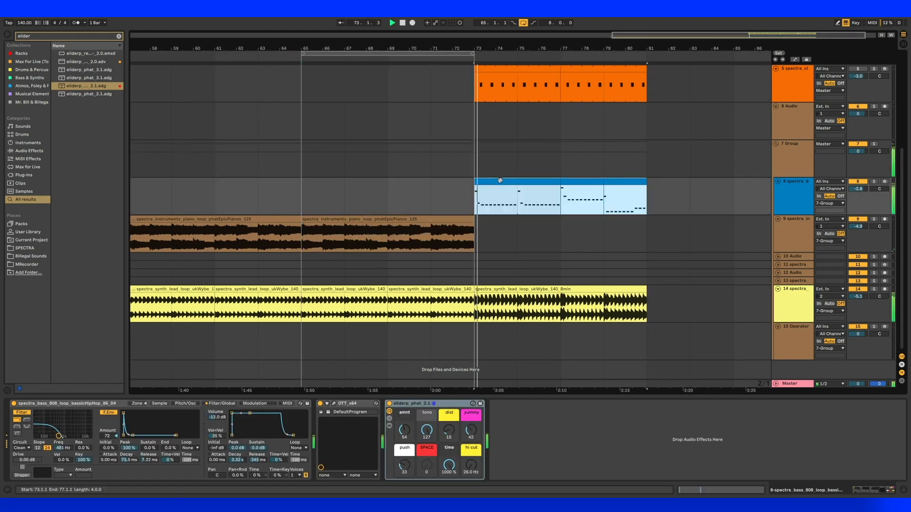
key(space)
drag(481, 180, 322, 192)
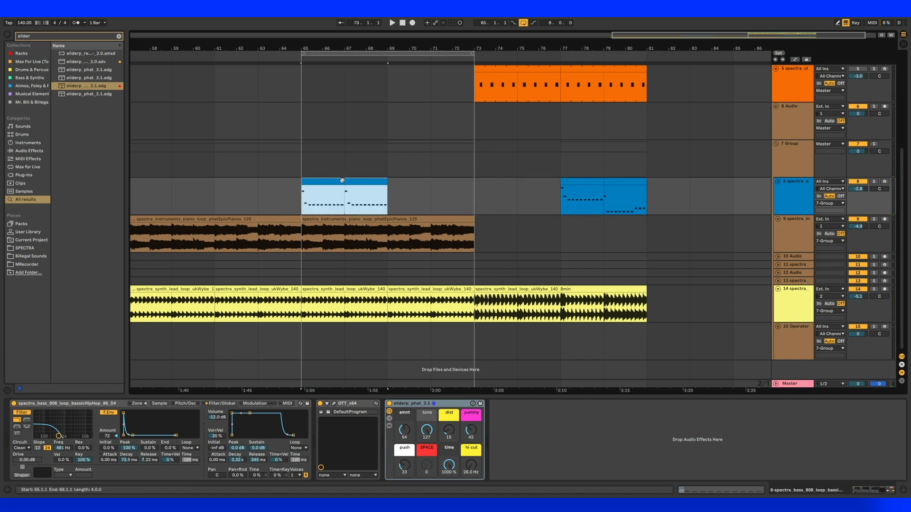
key(ctrl+d)
Step: Solo the bass and piano tracks, lower the bass clip's first note to E3, and shorten it to end at beat 1.3
shift+click(360, 220)
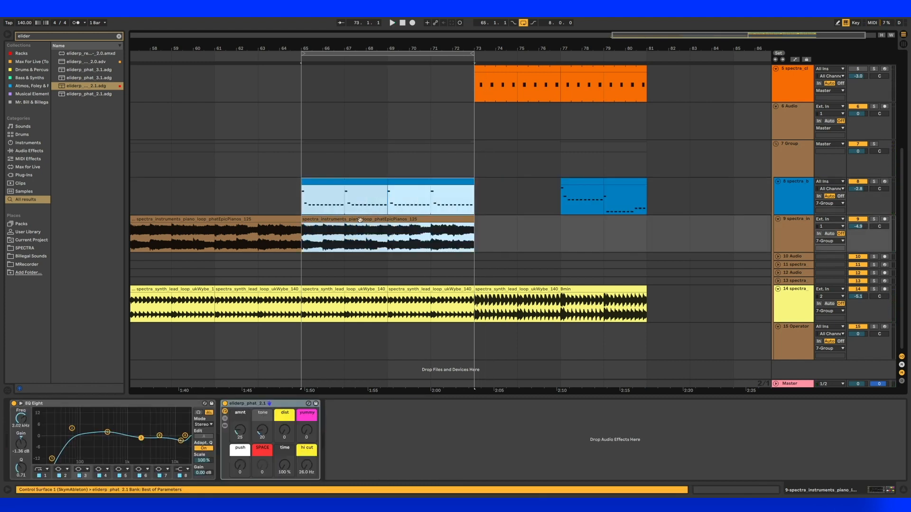
click(874, 219)
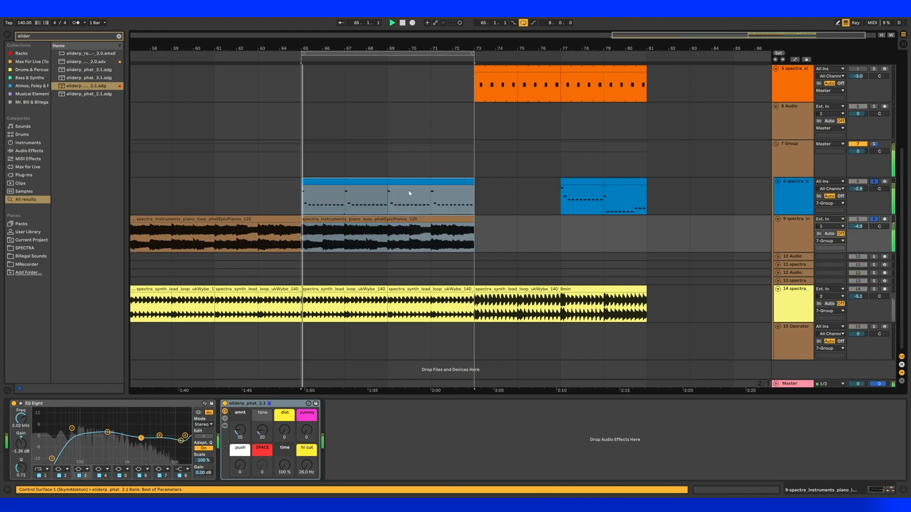
click(368, 187)
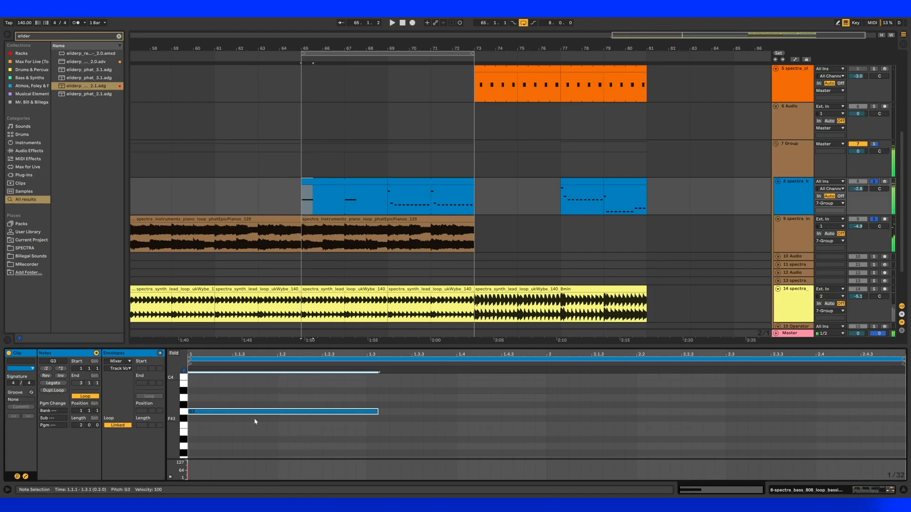
key(Down)
key(Down)
key(Down)
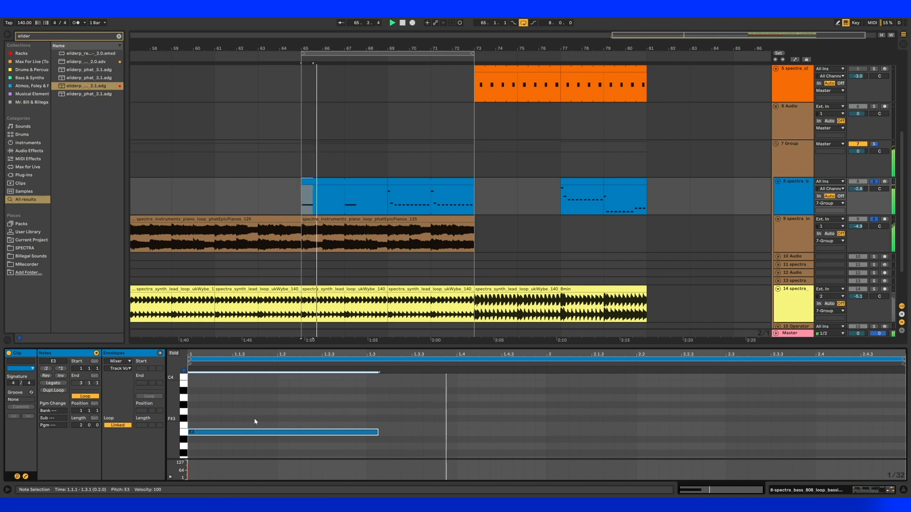
drag(379, 432, 365, 429)
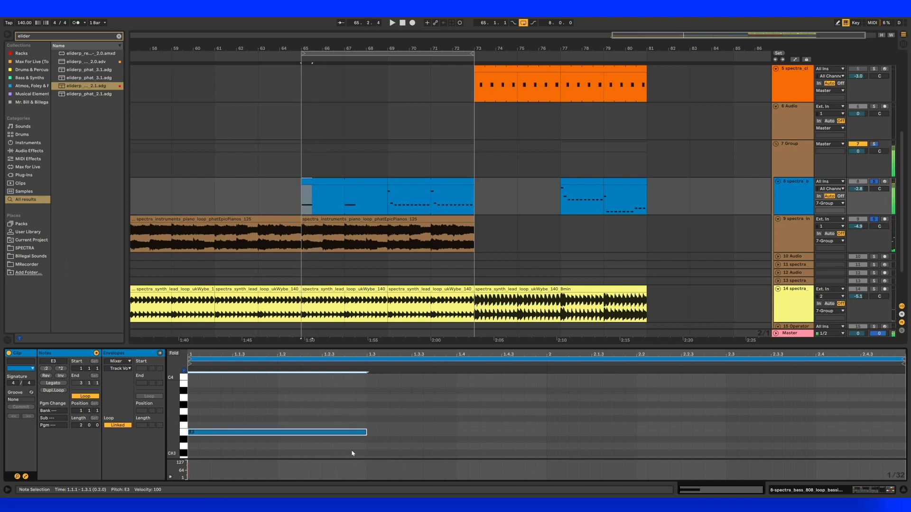
Step: Duplicate the E3 bass note to beat 1.3 an octave lower, and raise both notes by an octave
key(ctrl+d)
key(shift+Down)
drag(173, 429, 156, 429)
drag(459, 391, 438, 400)
key(space)
key(ctrl+a)
key(shift+Up)
key(space)
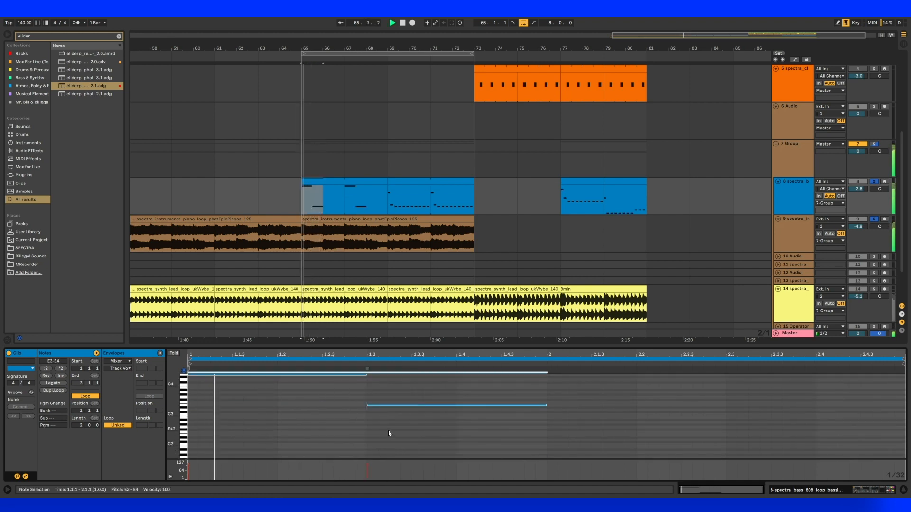
Step: Duplicate the two bass notes into bar 2 and transpose the copies up three semitones to G3 and G4
key(space)
key(ctrl+d)
key(Up)
key(Up)
key(Up)
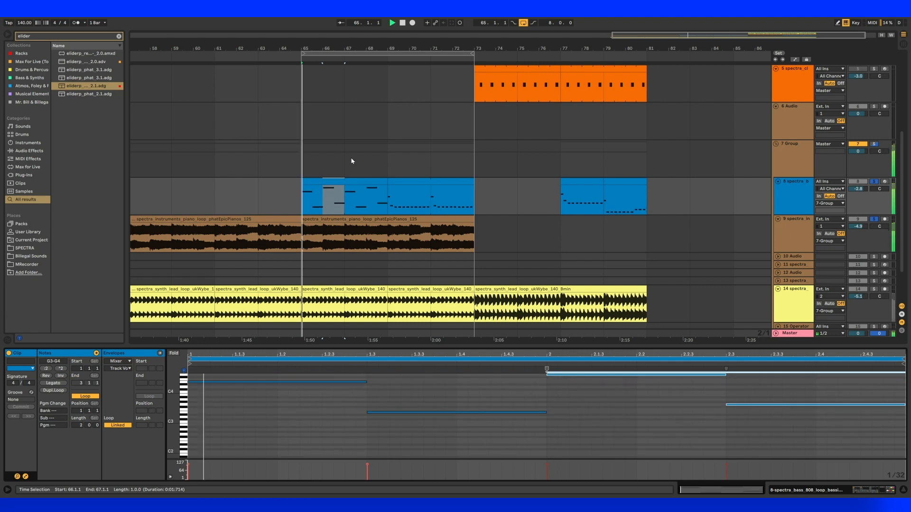
Step: Delete the repeated notes in bars 3 and 4 of the bass clip and play it back
right_click(345, 150)
click(380, 222)
click(324, 200)
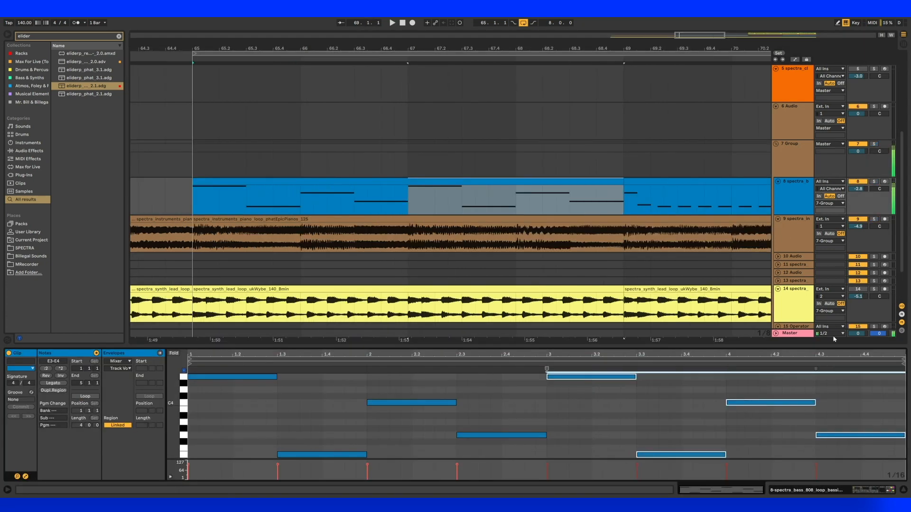
key(Delete)
drag(174, 414, 162, 411)
key(space)
Step: Replace the last note in bar 2 of the bass clip with a copy of the C4 note lowered to C3
drag(483, 409, 433, 385)
key(Delete)
key(ctrl+d)
key(Down)
key(Up)
key(shift+Down)
key(space)
Step: Select bar 66 of the bass clip and turn off OTT_x64 in the bass track's device chain
click(306, 198)
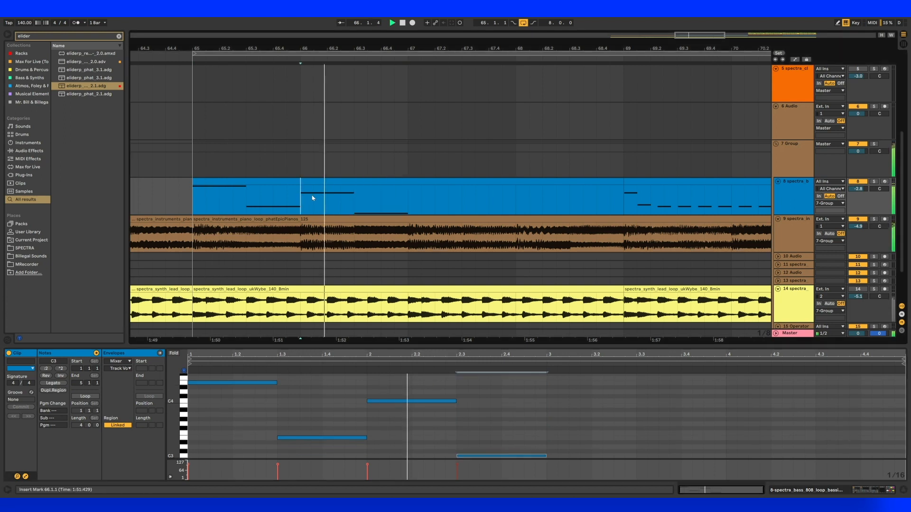
shift+click(407, 200)
key(shift+Tab)
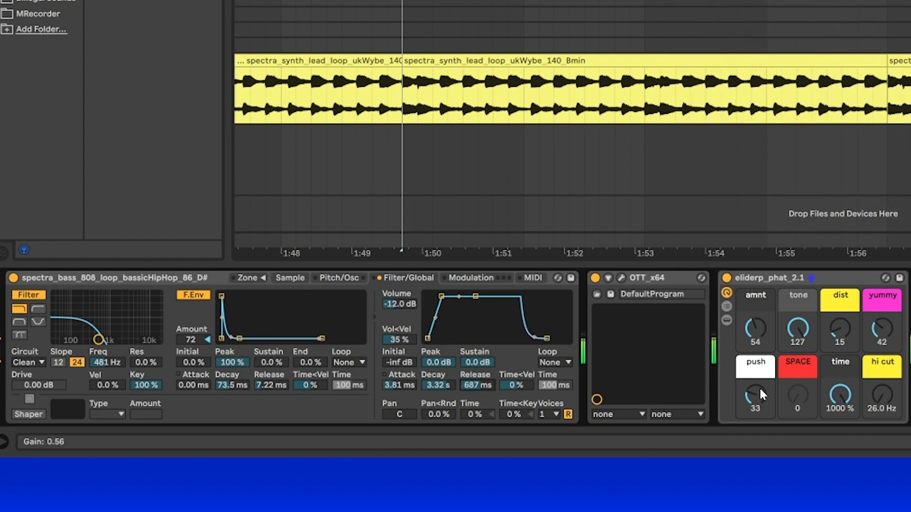
click(595, 278)
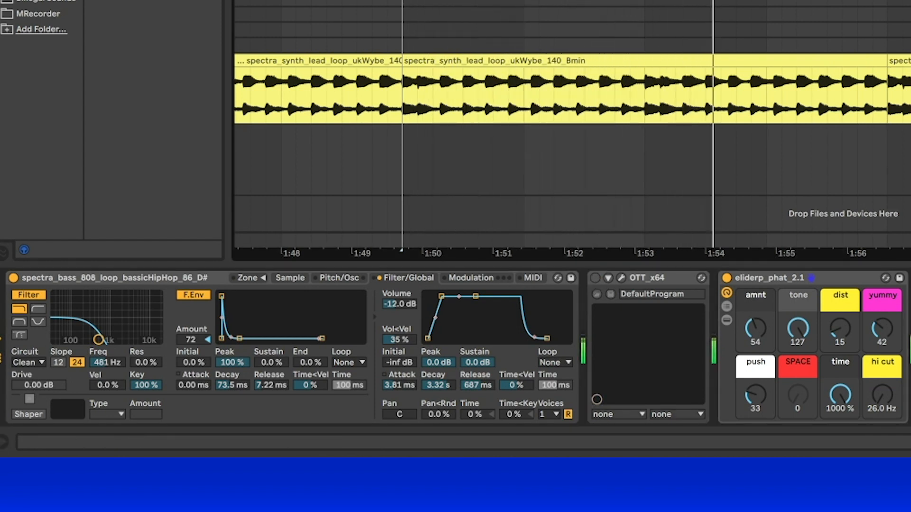
Step: Delete the piano loop clips from bar 73 to bar 89
scroll(572, 125, down, 5)
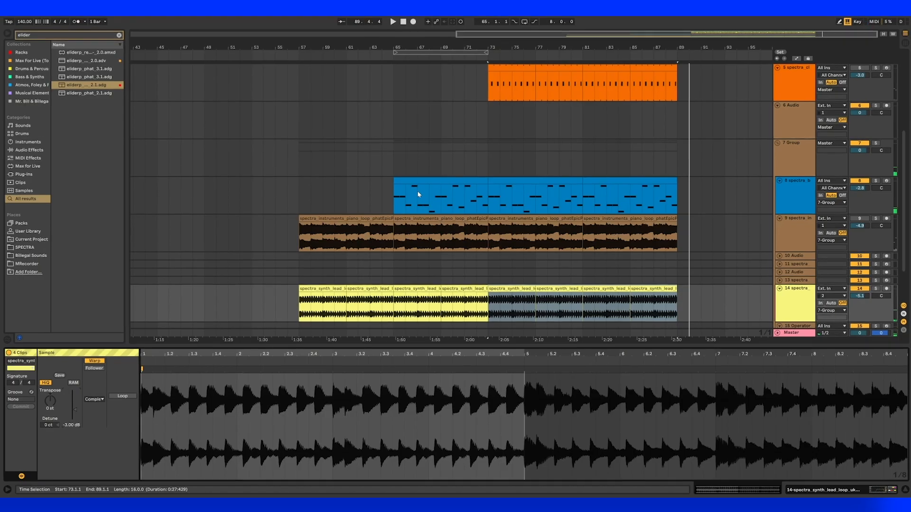
click(409, 182)
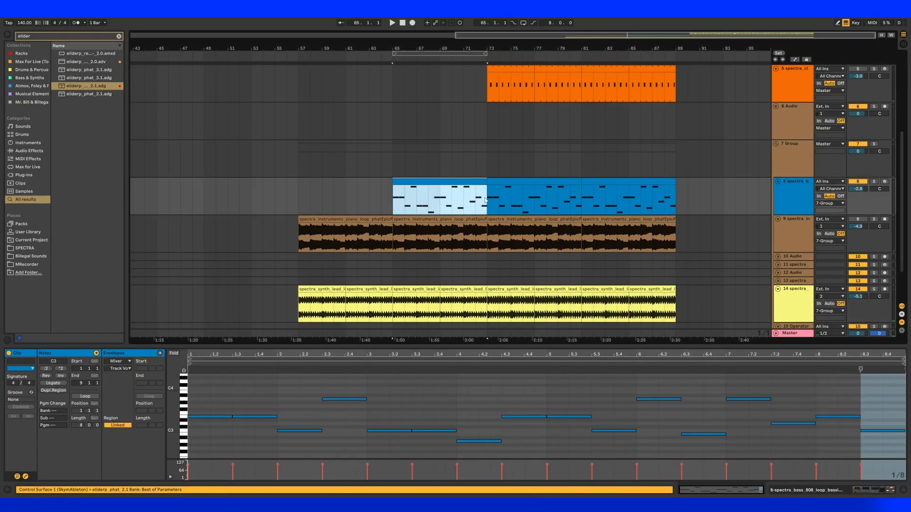
click(499, 223)
click(659, 218)
shift+click(549, 220)
key(Delete)
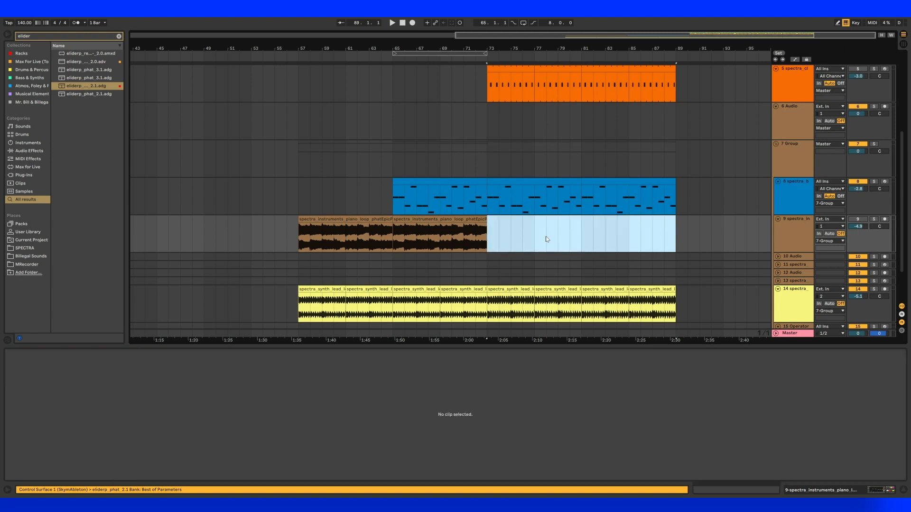
Step: Convert the harmony of the piano clip at bar 65 to a new MIDI track and move the resulting clip to bar 73
click(467, 228)
right_click(469, 220)
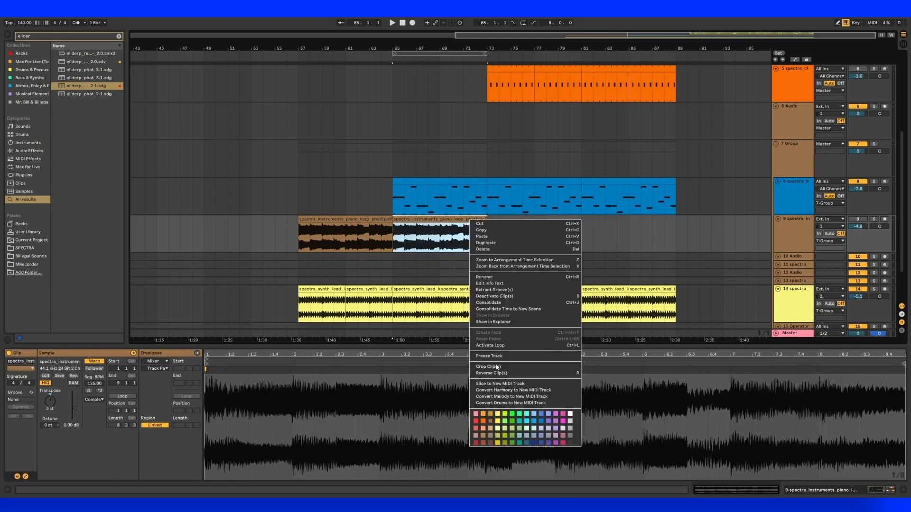
click(501, 390)
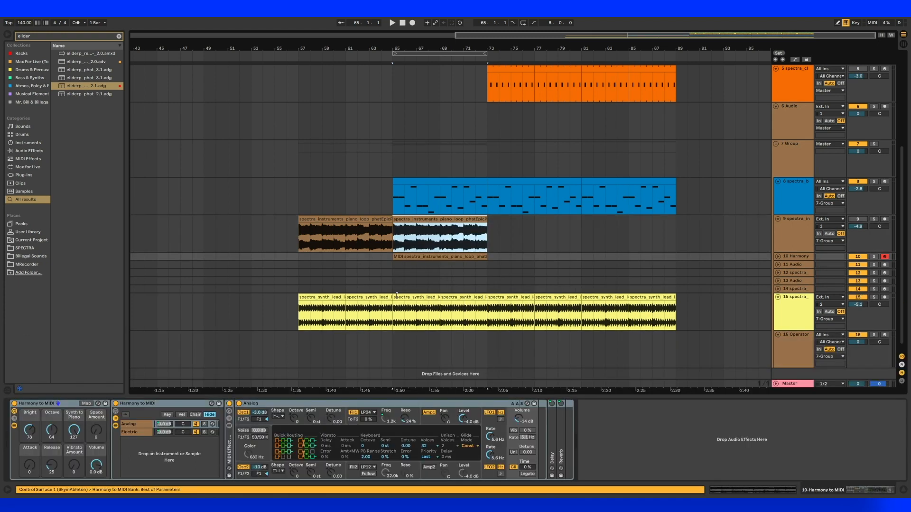
drag(423, 259, 521, 254)
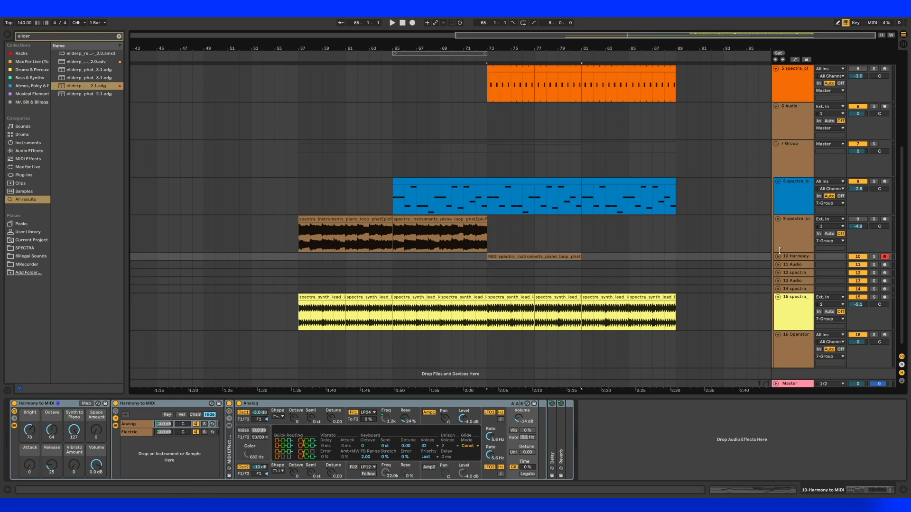
Step: Expand, solo and disarm the Harmony track, and play back the converted clip with its notes open
click(778, 257)
key(space)
click(873, 257)
click(883, 257)
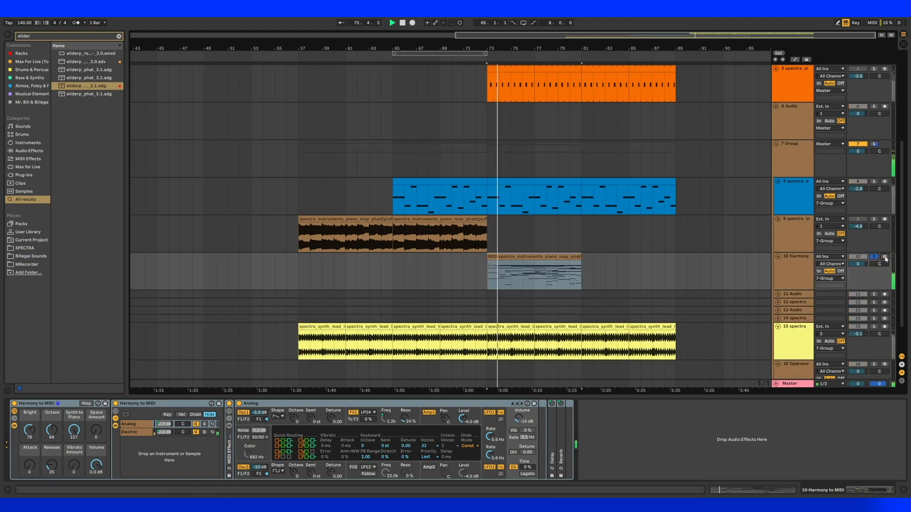
click(535, 260)
double_click(536, 259)
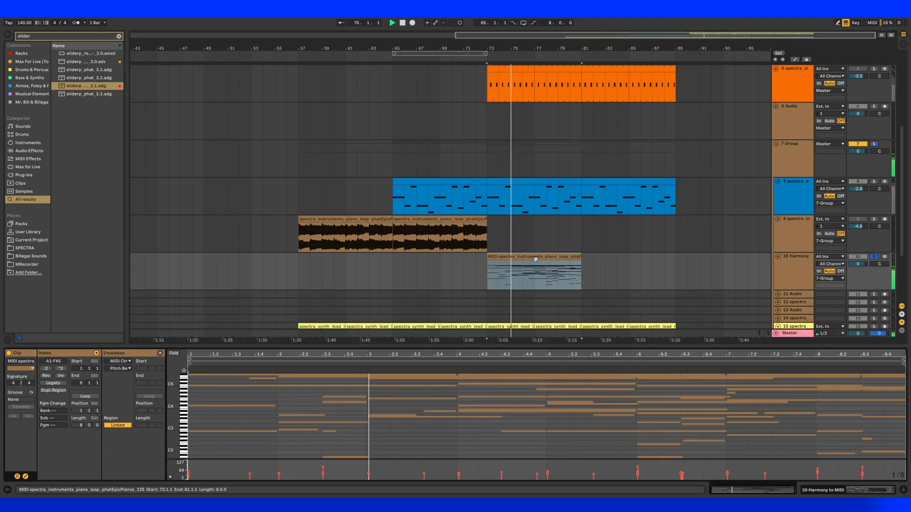
Step: Stop playback and delete the converted Harmony track
drag(652, 274, 464, 277)
key(space)
click(809, 269)
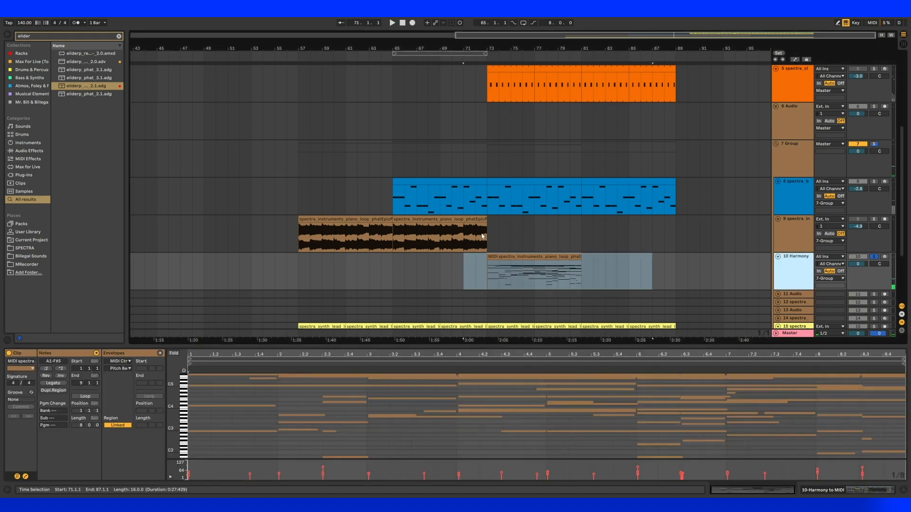
key(Delete)
Step: Add a MIDI track below the piano track and copy the 808 bass clip from bar 73 onto it
click(528, 183)
click(791, 235)
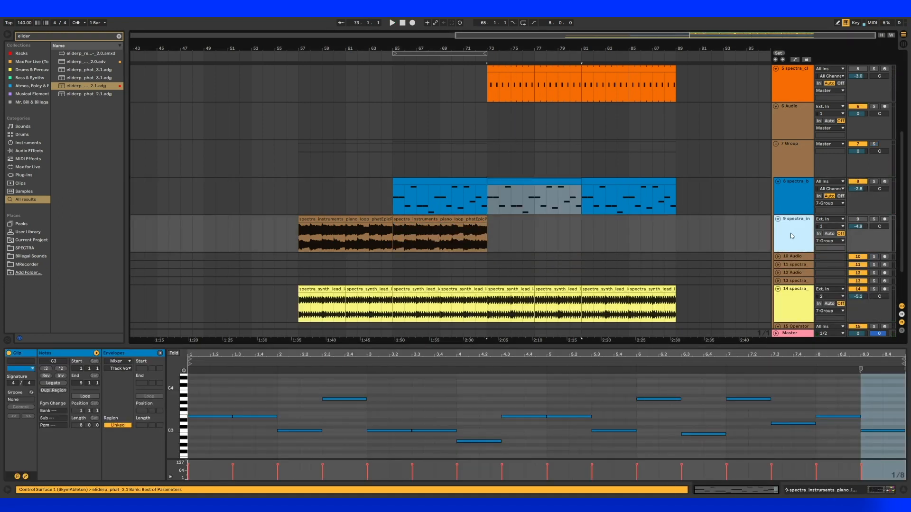
drag(536, 178, 531, 259)
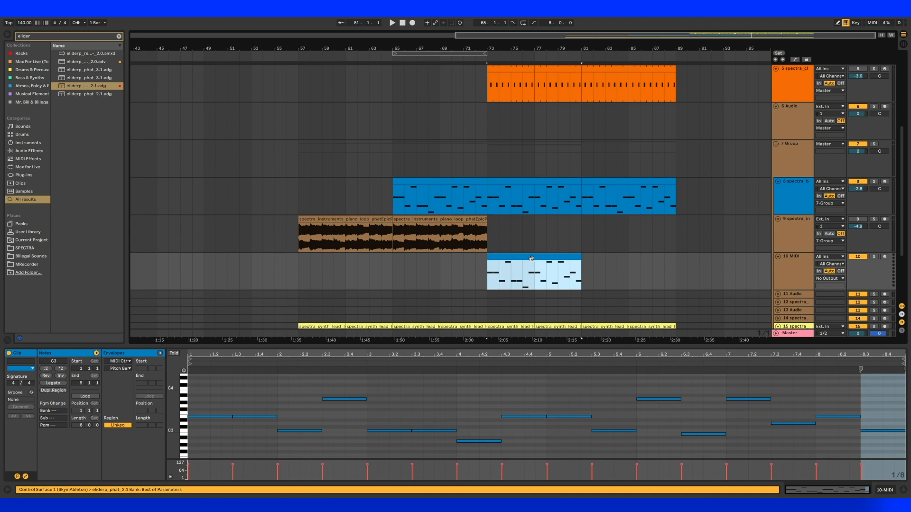
Step: Switch to Splice, clear the chords tag, and filter the SPECTRA pack to synth one-shots
key(alt+Tab)
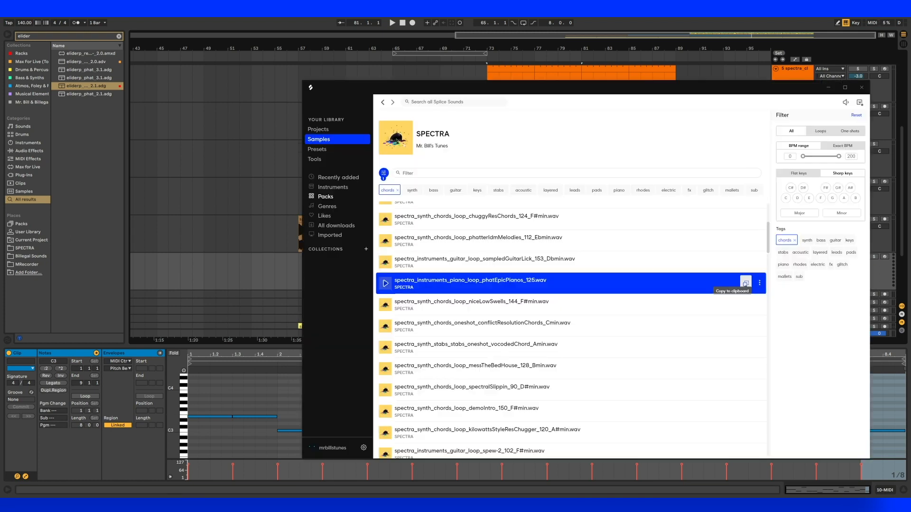
click(398, 190)
click(387, 191)
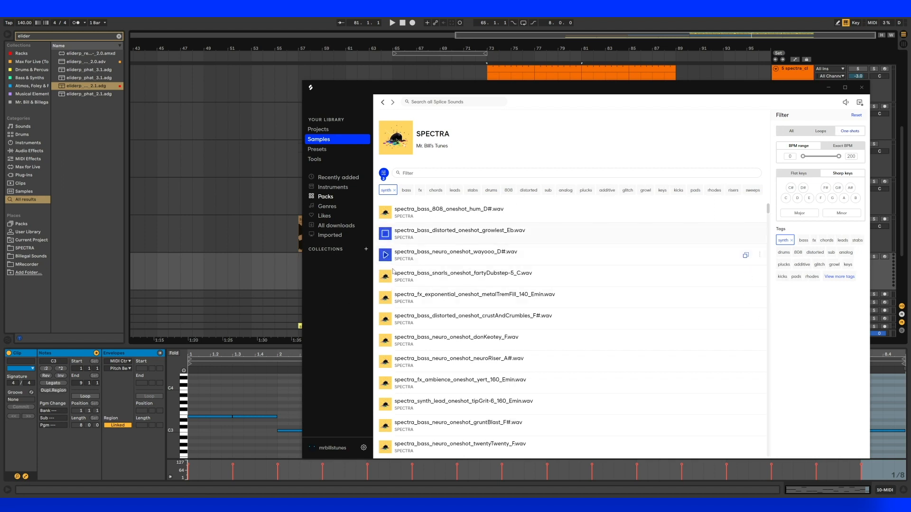
Step: Audition the SPECTRA synth one-shots one after another, from the bass neuro samples onward
key(Down)
key(Down)
key(Up)
key(Down)
key(Down)
key(Down)
key(Down)
key(Down)
key(Down)
key(Down)
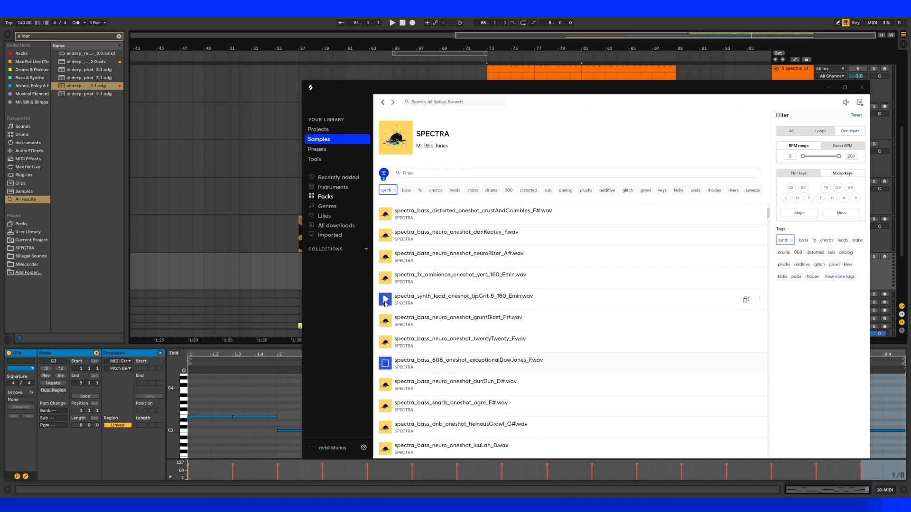
key(Down)
key(Down)
key(Down)
key(Down)
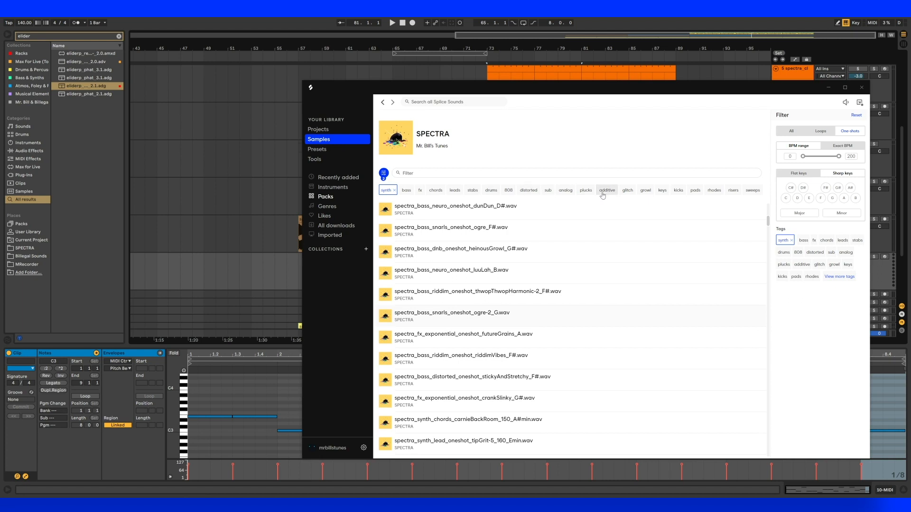
Step: Narrow the SPECTRA synth one-shots to leads and audition the filtered samples
click(455, 192)
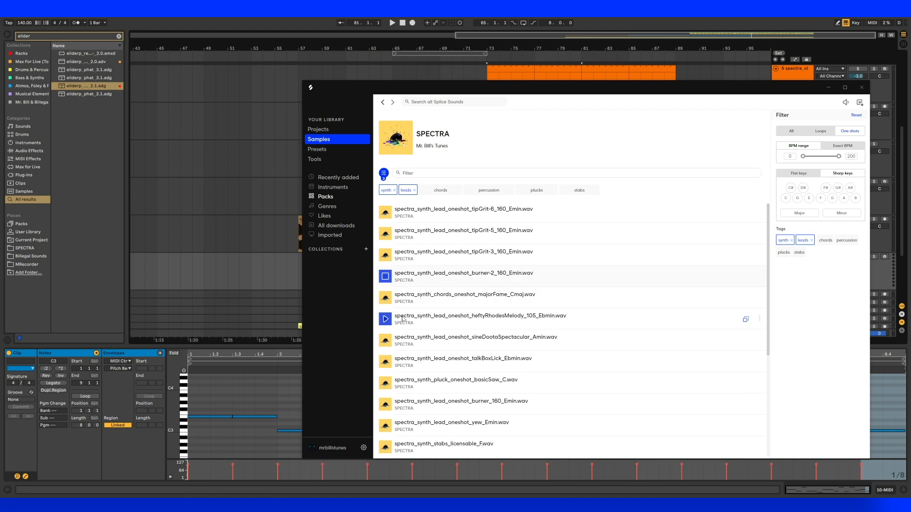
scroll(401, 320, down, 1)
scroll(389, 316, up, 1)
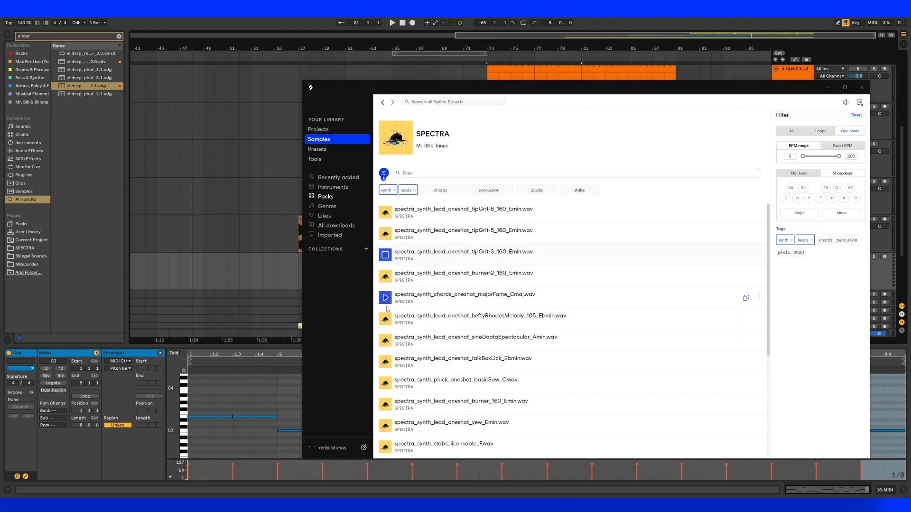
scroll(391, 332, down, 5)
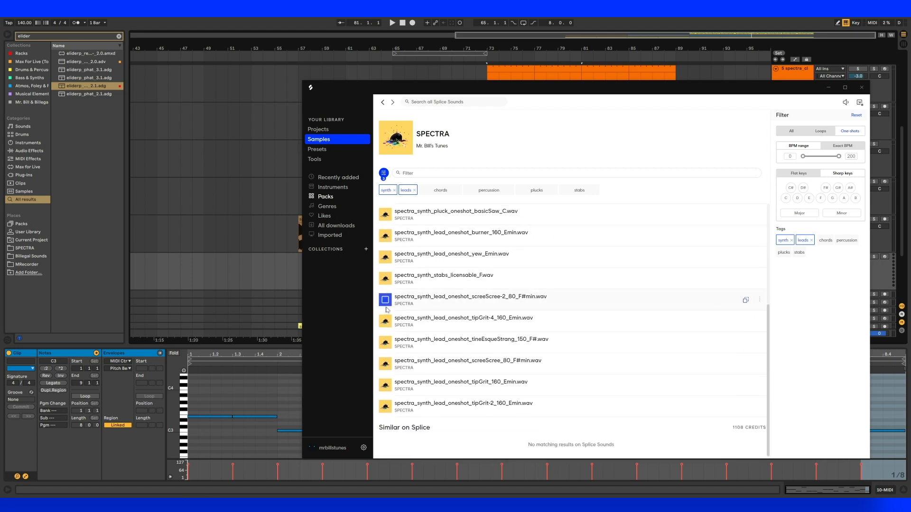
scroll(387, 308, up, 1)
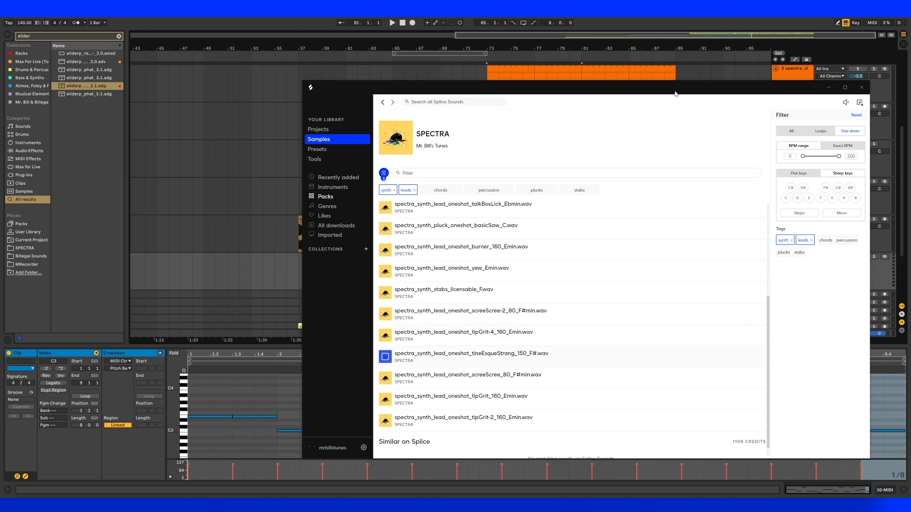
Step: Load spectra_synth_lead_oneshot_tineEsqueStrang_150_F# from Splice onto the new MIDI track and switch its Simpler to one-shot mode
drag(675, 93, 374, 90)
double_click(778, 277)
key(alt+Tab)
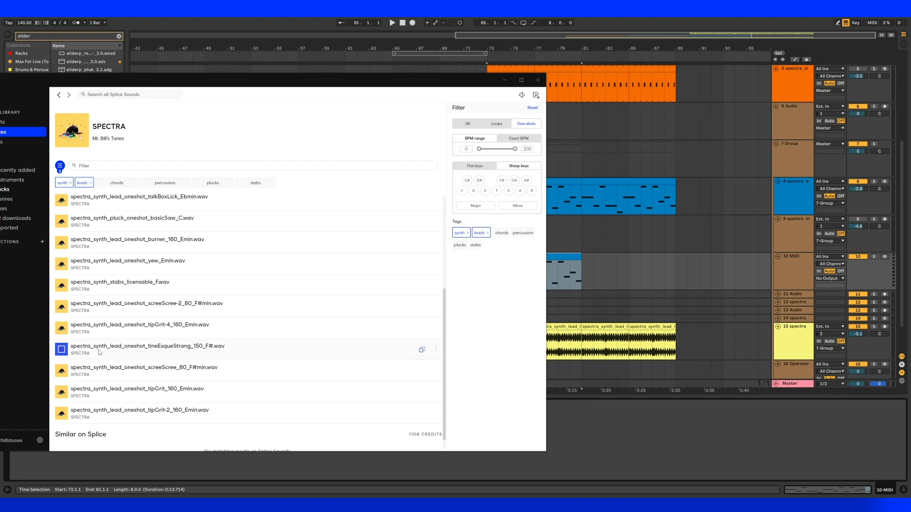
drag(433, 358, 619, 443)
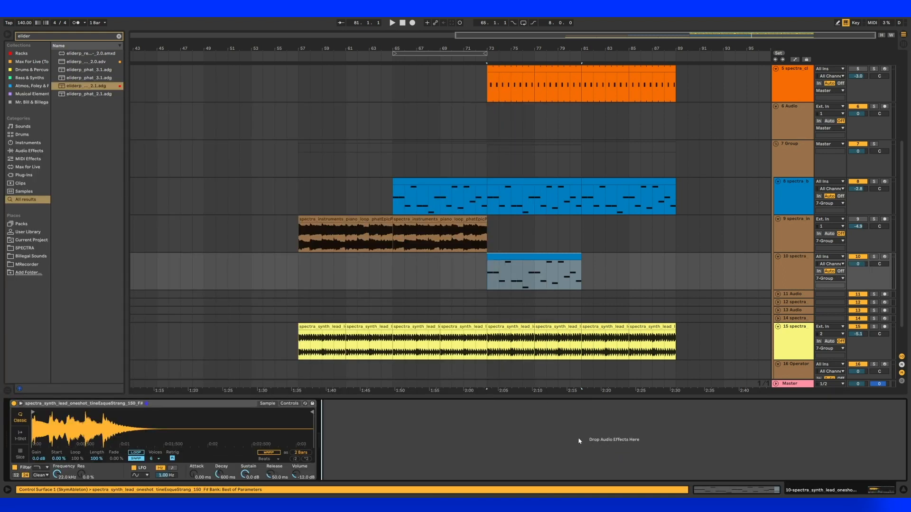
mouse_move(107, 423)
mouse_down()
mouse_move(144, 416)
mouse_move(134, 412)
mouse_up()
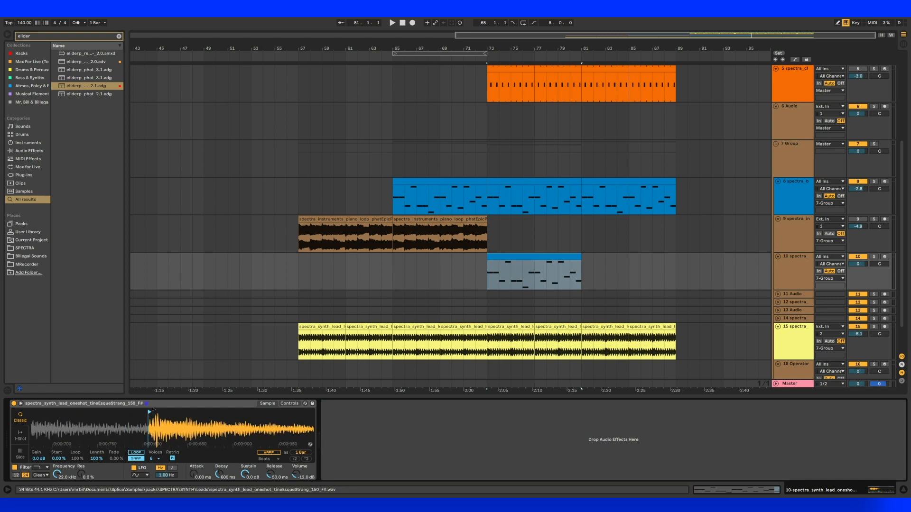
click(20, 435)
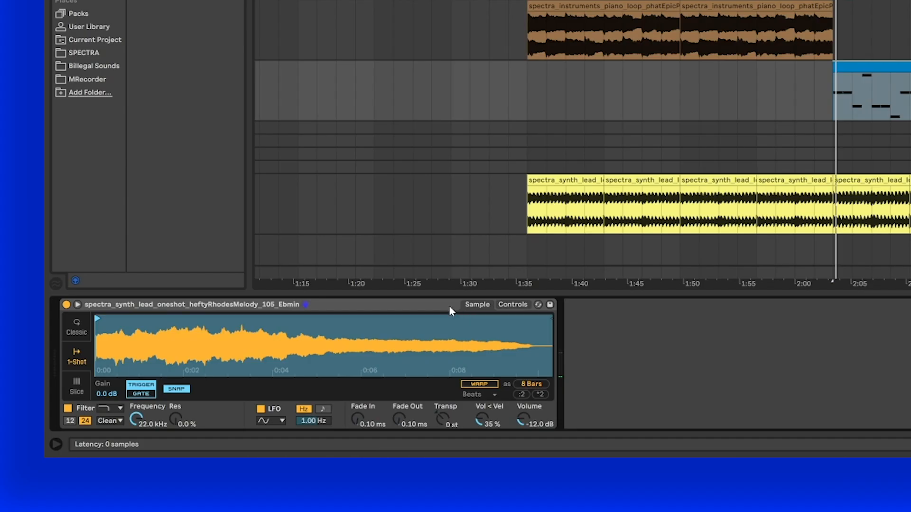
Step: Switch the Simpler holding heftyRhodesMelody_105_Ebmin to Classic mode with looping on
right_click(250, 405)
click(276, 406)
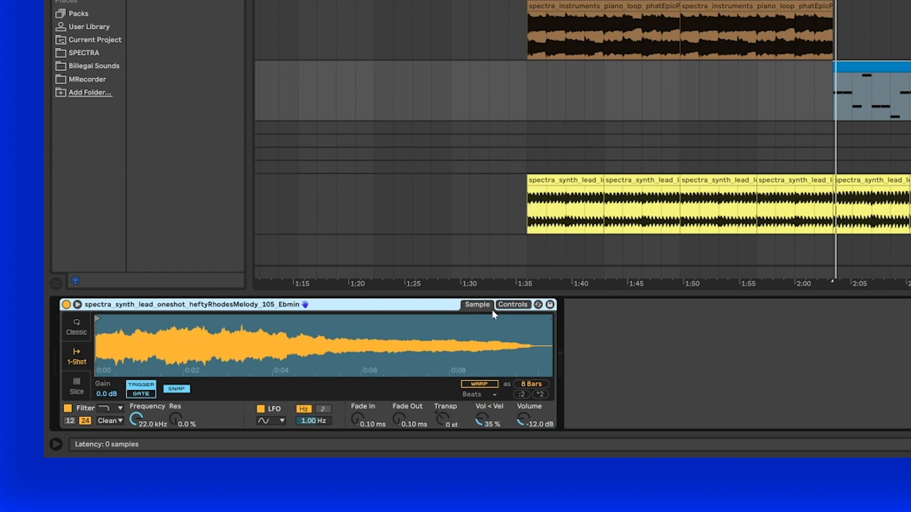
click(79, 385)
click(76, 326)
click(255, 386)
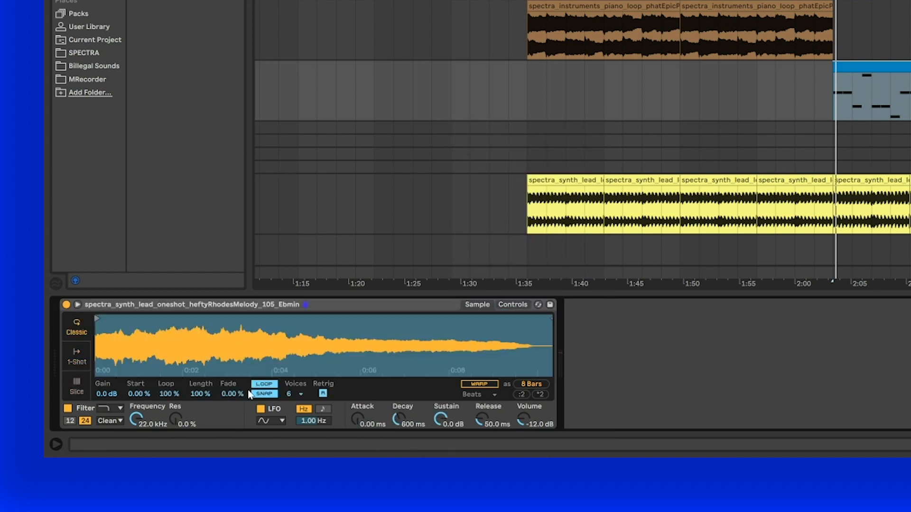
Step: Shorten the looped sample region to a length of 2.50% and set its loop fade to 100%
drag(187, 395, 187, 460)
drag(201, 394, 201, 388)
drag(171, 349, 207, 351)
drag(203, 394, 202, 438)
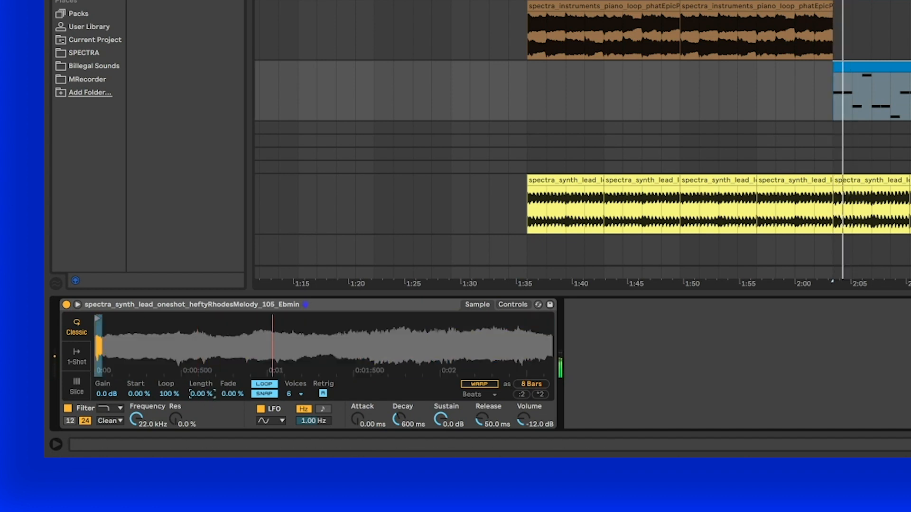
drag(203, 394, 232, 358)
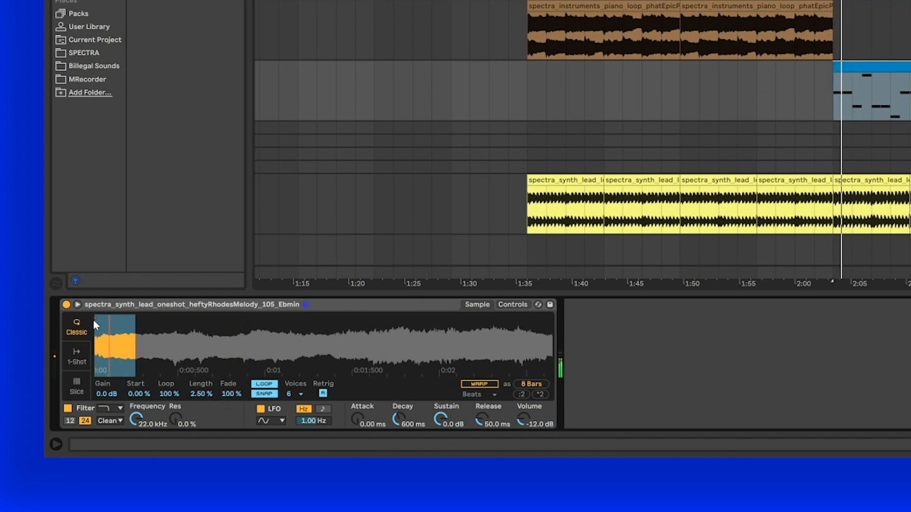
Step: Move the sample's start marker slightly further in, reduce the length to 0.00%, and play the loop
drag(97, 319, 127, 319)
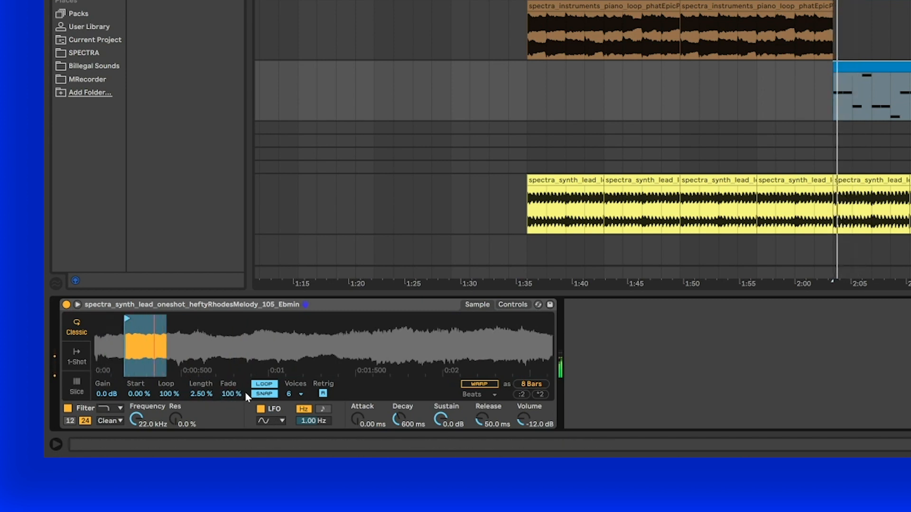
click(221, 395)
drag(193, 394, 193, 411)
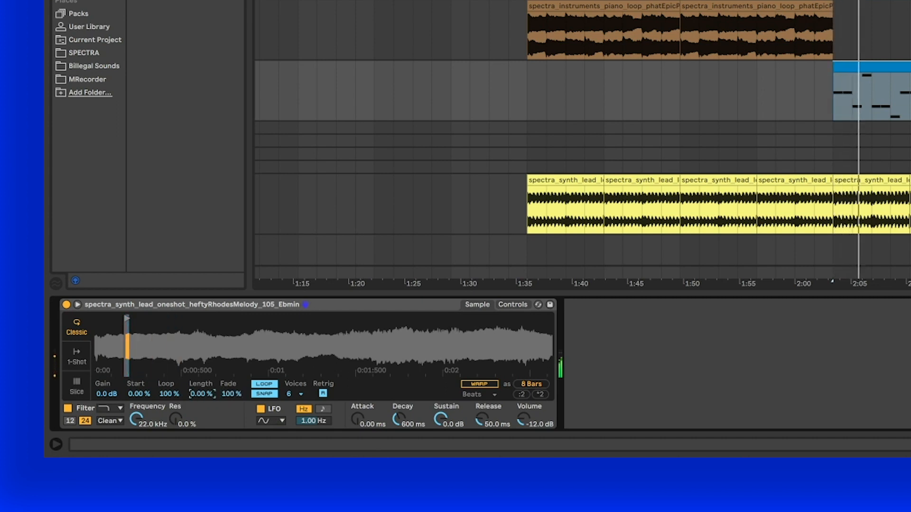
key(space)
key(space)
Step: Set the Simpler's start to 1.17% and keep the loop fade at 100%
drag(128, 339, 130, 363)
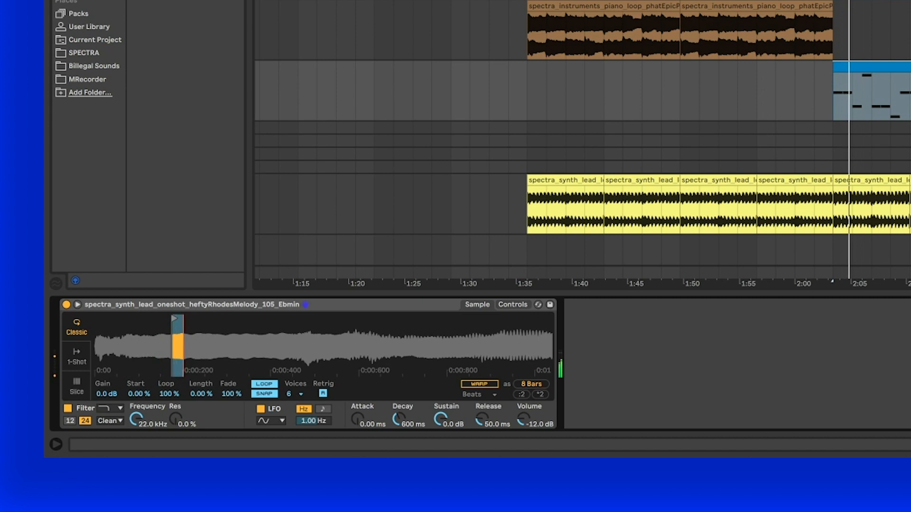
drag(138, 395, 138, 390)
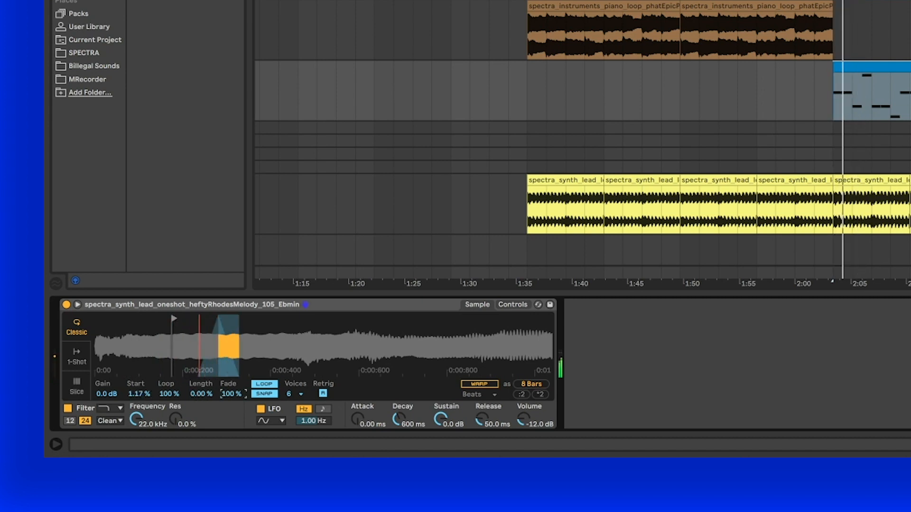
click(231, 394)
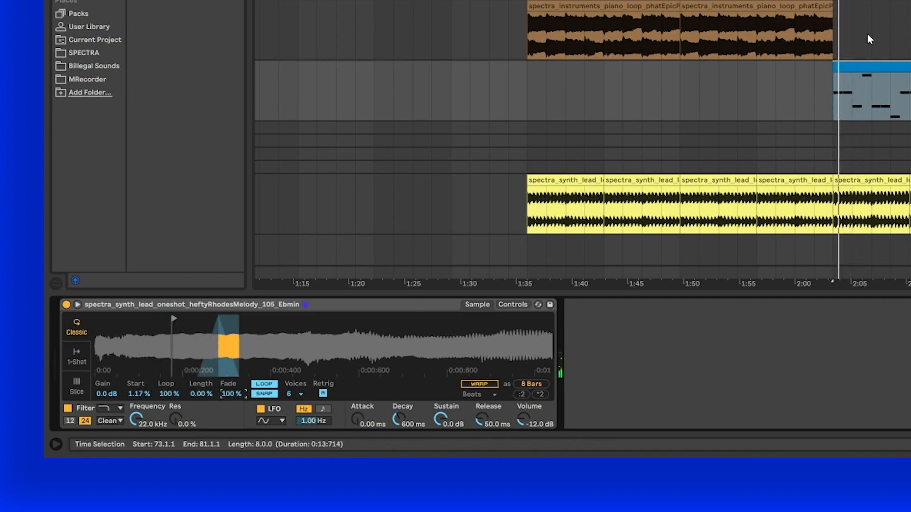
Step: Group the Simpler into an Instrument Rack and add Operator as a second chain
click(286, 309)
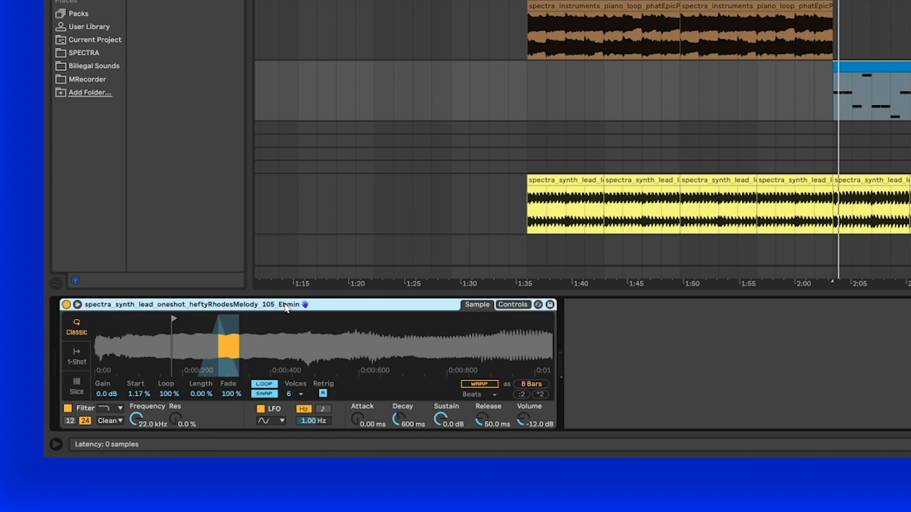
key(ctrl+g)
click(69, 331)
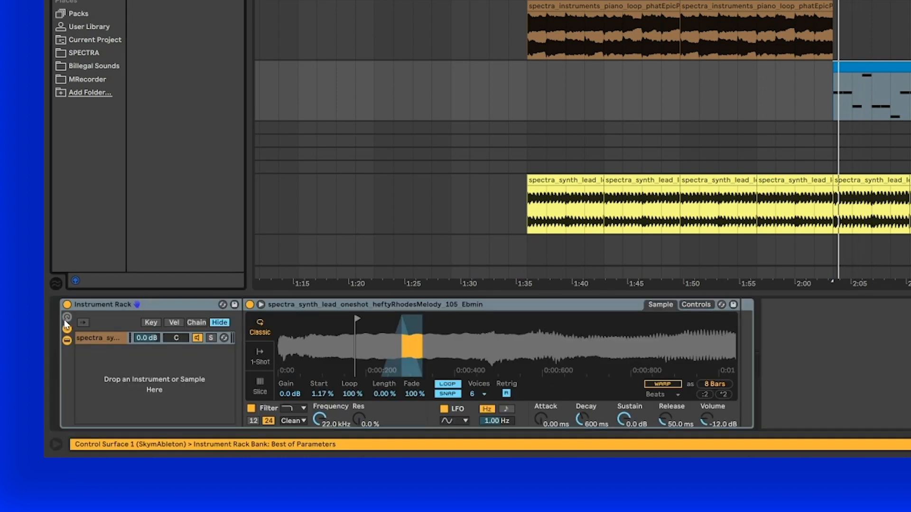
drag(164, 2, 87, 392)
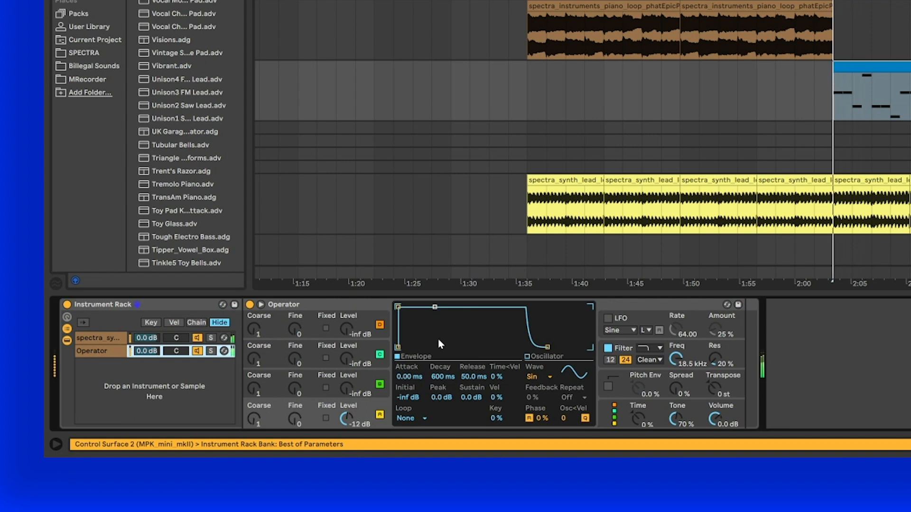
Step: Set the Simpler chain's transposition to -15 st while comparing its pitch with Operator during playback
click(114, 338)
click(703, 304)
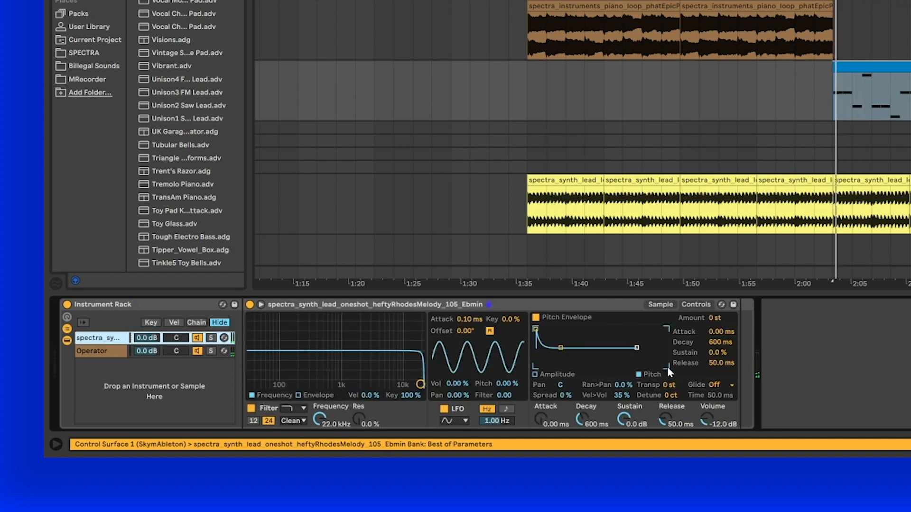
drag(671, 382, 671, 377)
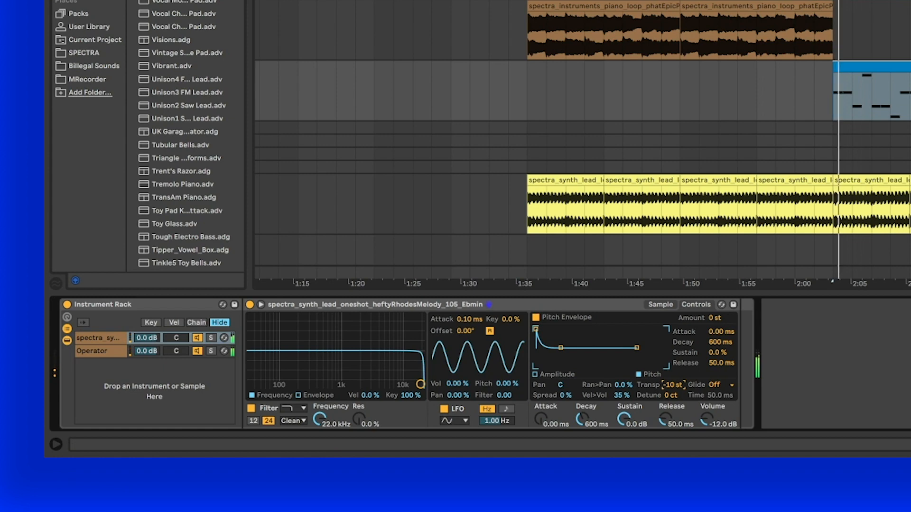
key(Down)
key(Down)
key(space)
key(space)
key(space)
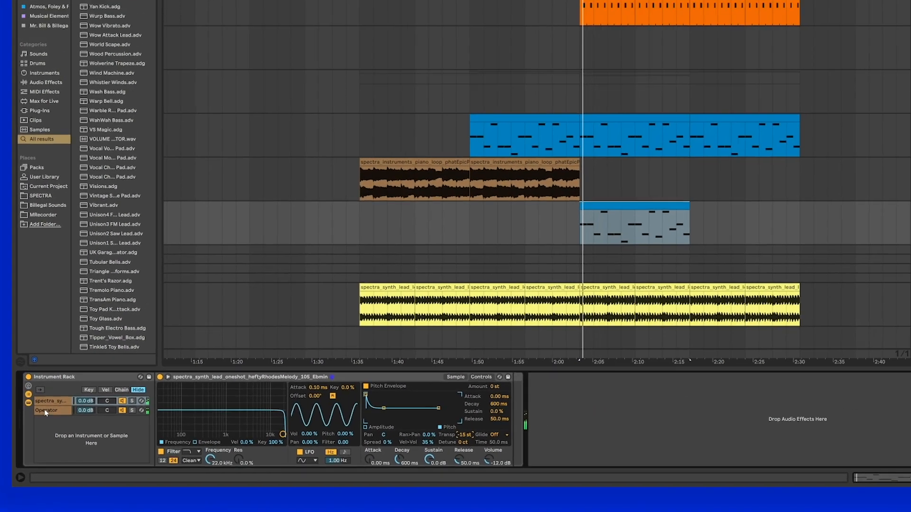
Step: Delete the Operator chain from the Instrument Rack and play back the remaining chain
click(92, 352)
key(Delete)
key(space)
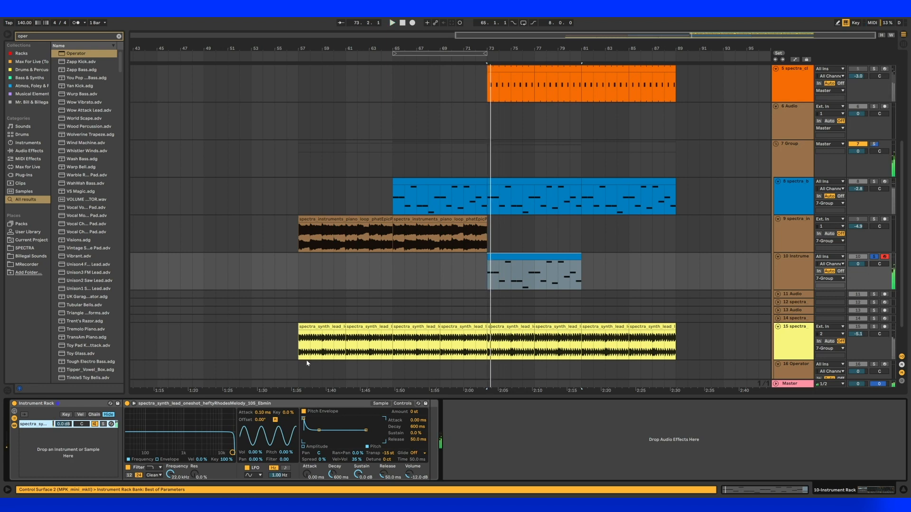
Step: Solo the 808 bass track together with the Instrument Rack track and play from bar 73
key(space)
click(874, 182)
key(space)
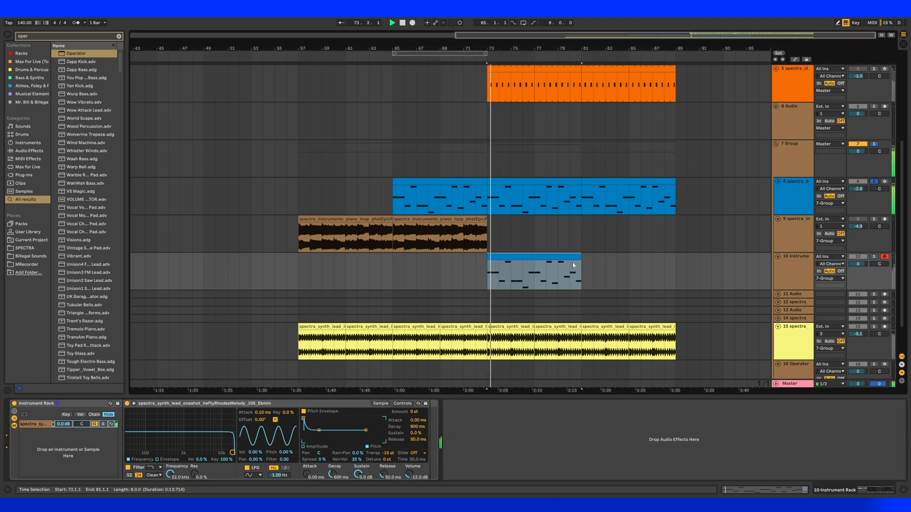
click(874, 257)
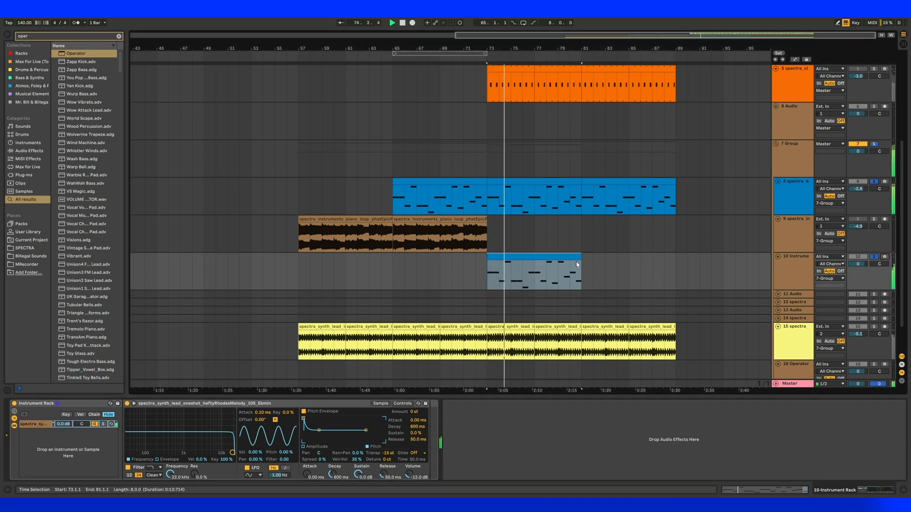
Step: Duplicate the second piano loop clip to bar 73 and solo the piano track
double_click(547, 257)
click(461, 220)
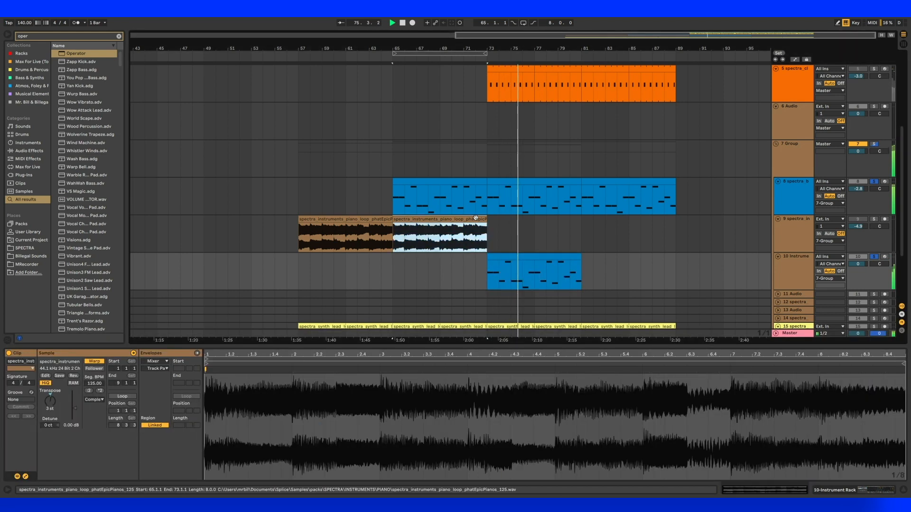
key(ctrl+d)
click(874, 219)
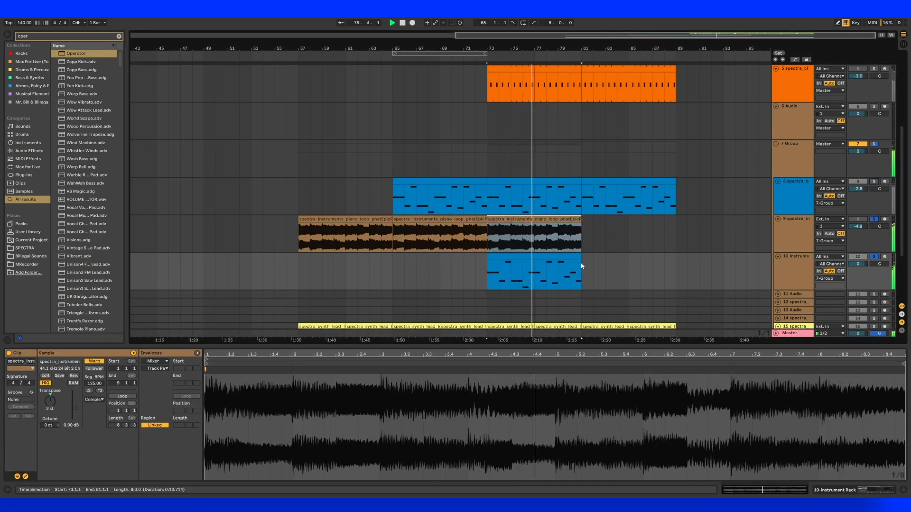
Step: Transpose all notes of the Instrument Rack clip down one octave and play back the result
click(561, 257)
key(space)
key(space)
click(303, 403)
key(space)
key(ctrl+a)
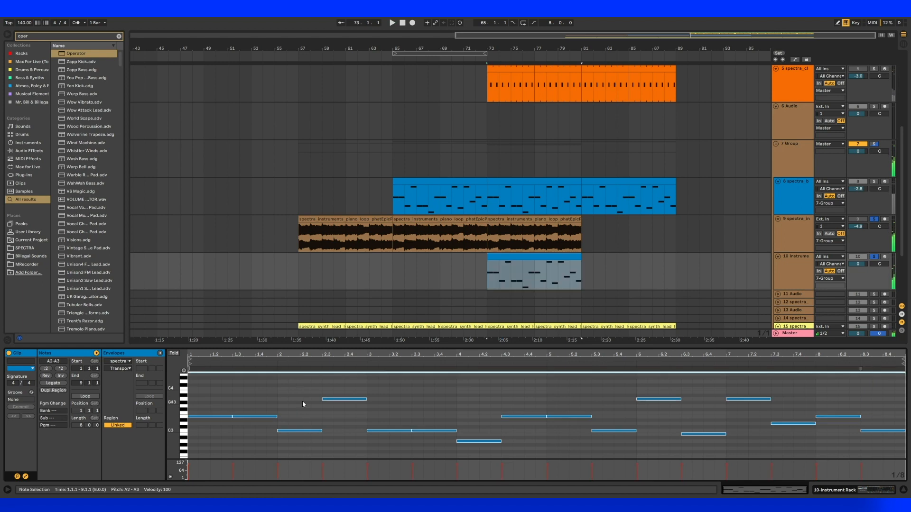
key(shift+Down)
key(space)
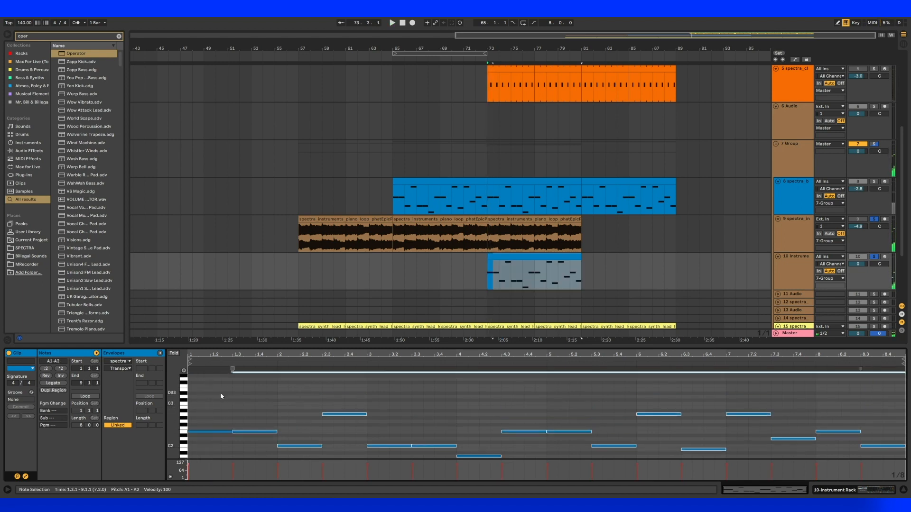
Step: Copy the clip's first two E2 notes and raise the copies to B2 while playing back
click(218, 432)
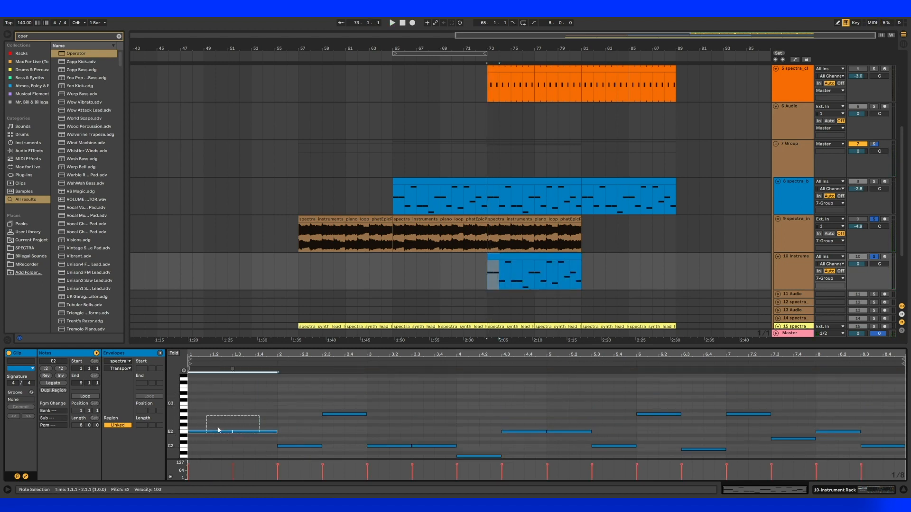
drag(216, 428, 221, 432)
key(space)
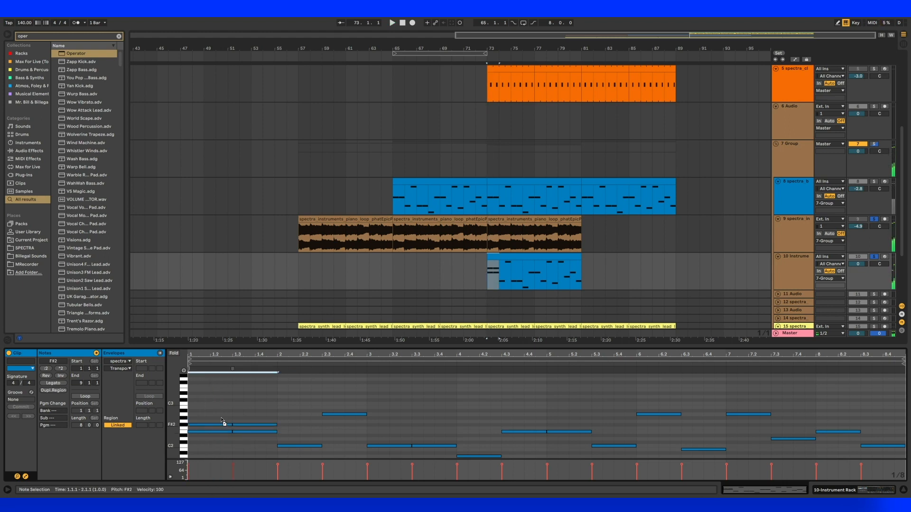
key(space)
key(Up)
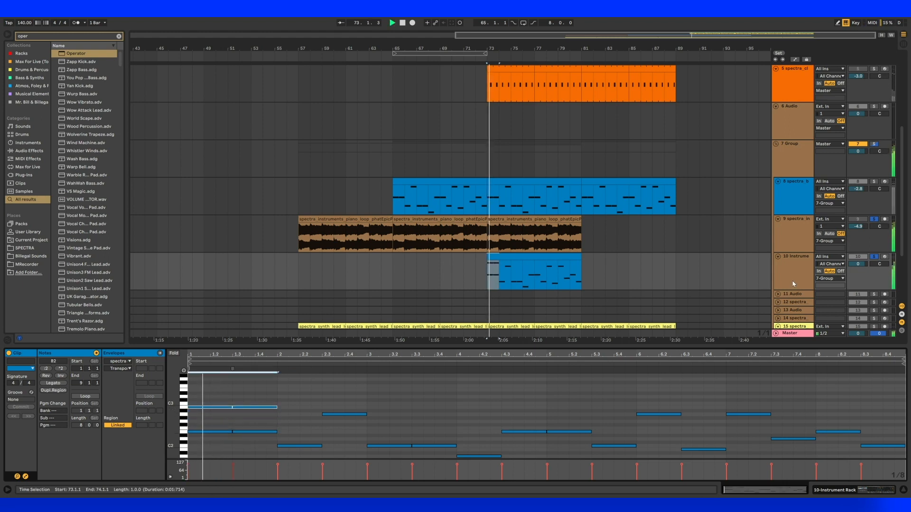
Step: Solo only the Instrument Rack track and stack D#3 notes over its two opening B2 notes while checking the chord
click(804, 283)
click(883, 262)
click(874, 257)
key(space)
key(space)
mouse_move(288, 411)
mouse_down()
mouse_move(225, 404)
mouse_move(241, 414)
mouse_up()
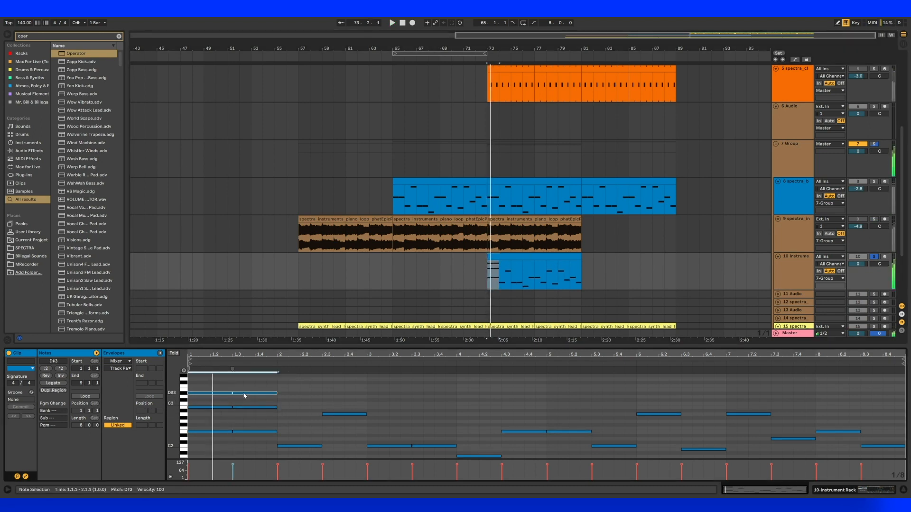
key(Delete)
key(space)
click(253, 393)
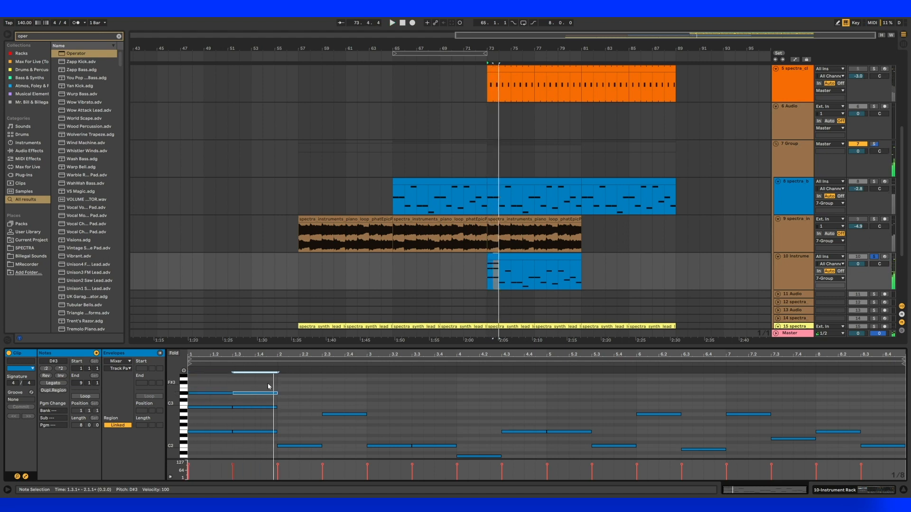
Step: Add E3 and C3 above the second chord's root and a higher note above the third chord's root, auditioning the result
double_click(310, 390)
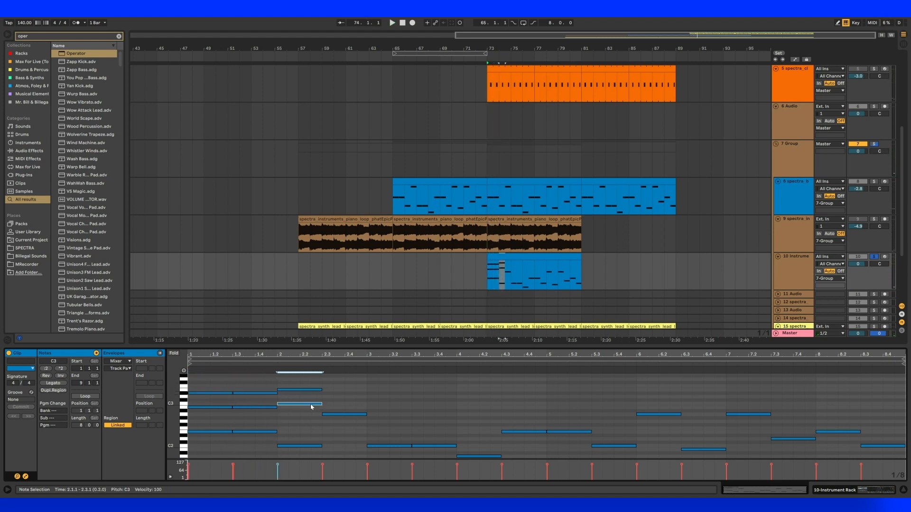
key(space)
key(space)
double_click(344, 383)
key(space)
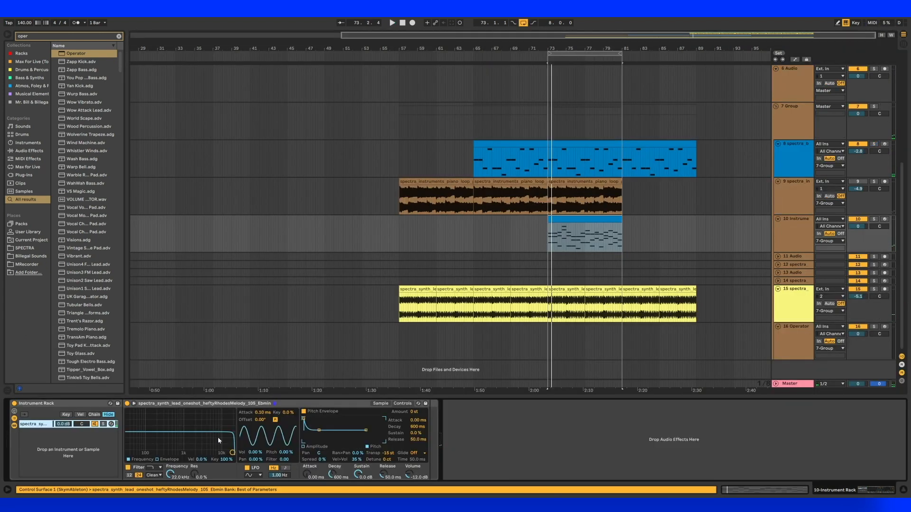
Step: Solo the Instrument Rack track and search the browser for "arp"
click(875, 220)
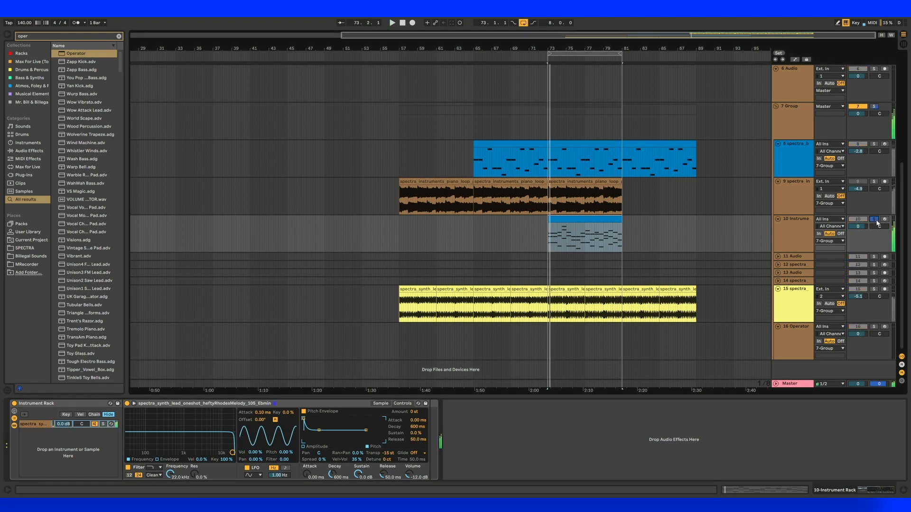
key(ctrl+f)
text(arp)
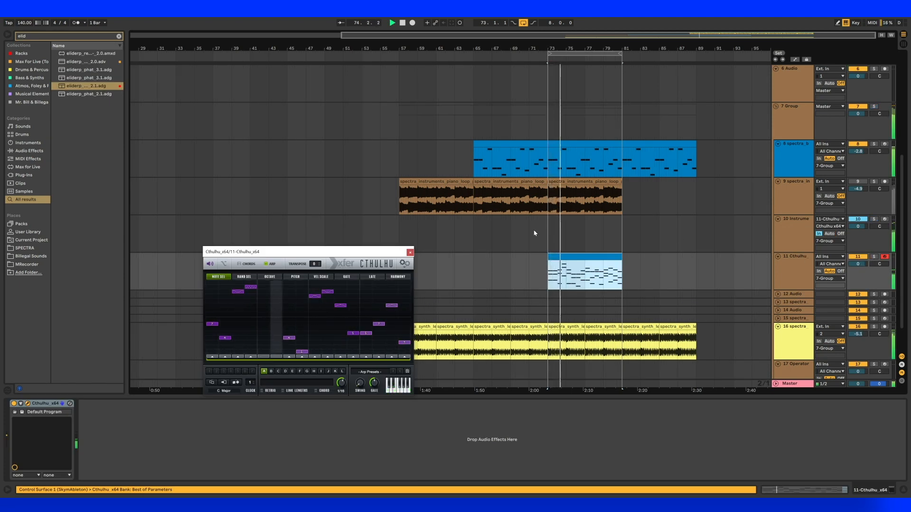
Step: Close the Cthulhu plug-in window and deactivate the piano loop clip at bar 73
click(410, 253)
click(612, 199)
key(0)
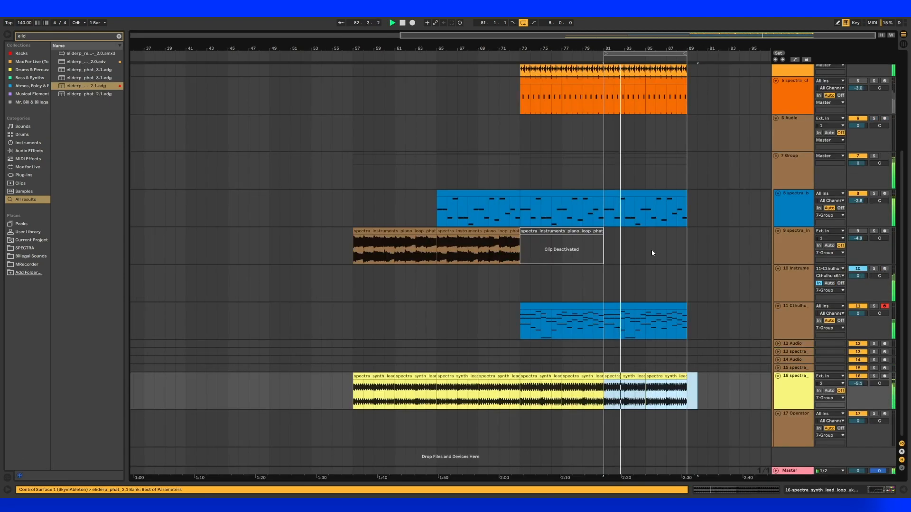
Step: Duplicate the bar 81–89 section of the tracks from the 808 bass through Cthulhu to bar 89
click(630, 197)
scroll(636, 201, up, 5)
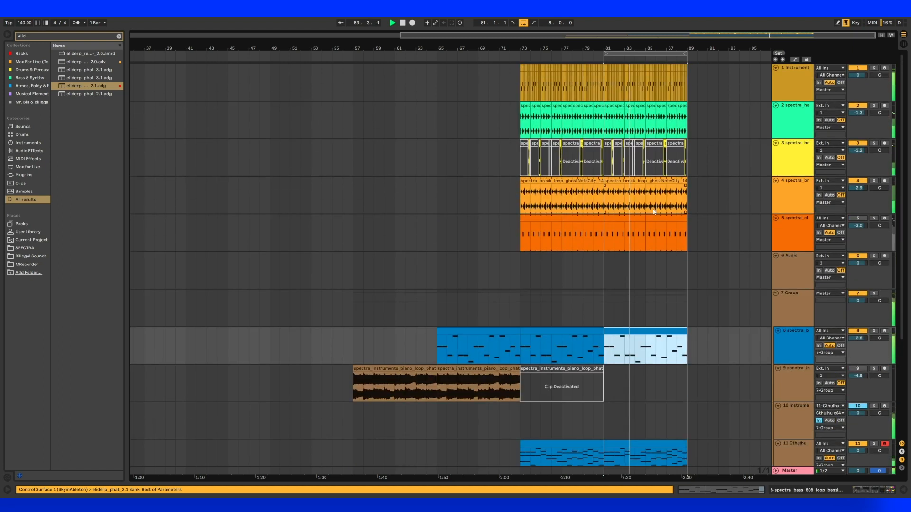
scroll(679, 208, down, 5)
shift+click(630, 308)
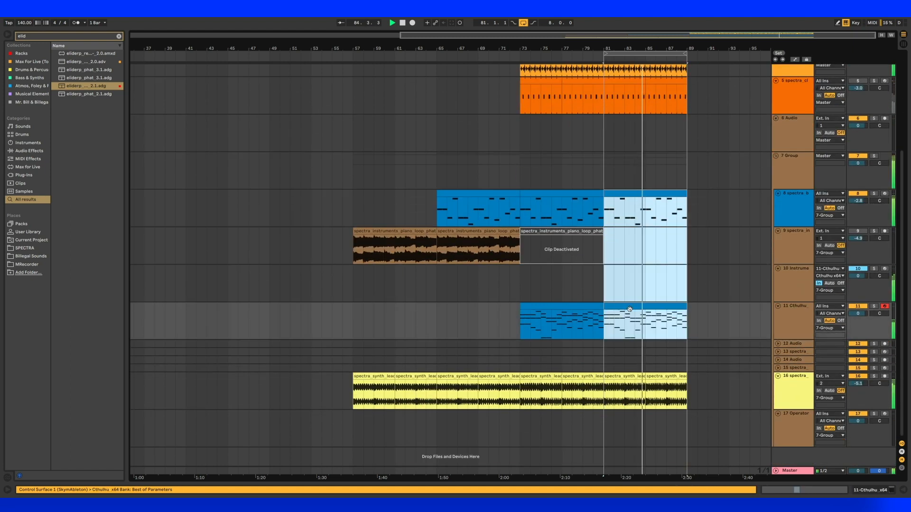
key(ctrl+d)
Step: Extend the clap track past bar 89 with duplicates and duplicate the drum clip on the first Instrument Rack track
scroll(656, 234, up, 5)
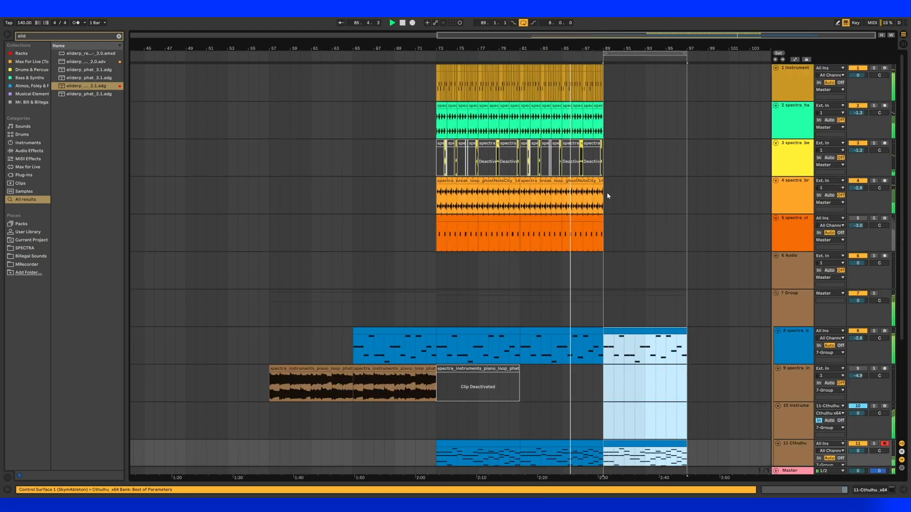
click(593, 216)
key(ctrl+d)
key(ctrl+d)
shift+click(624, 218)
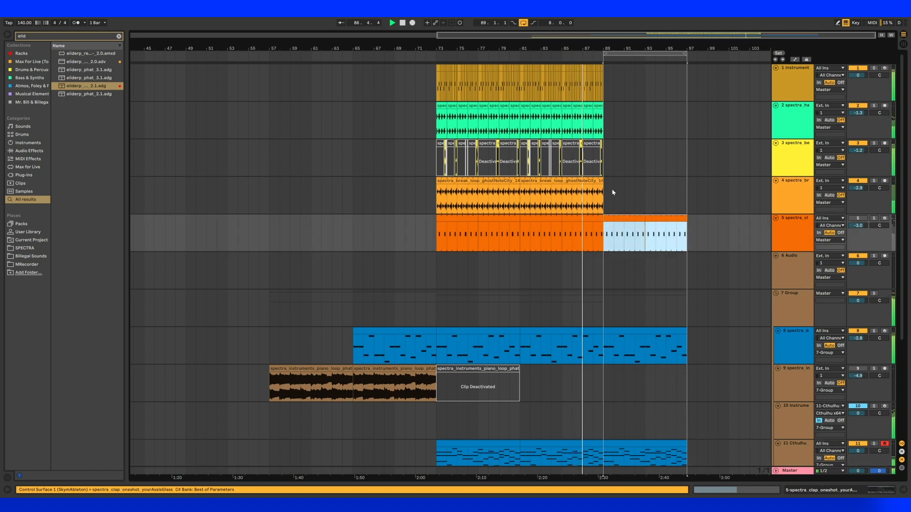
click(596, 76)
key(ctrl+d)
key(ctrl+d)
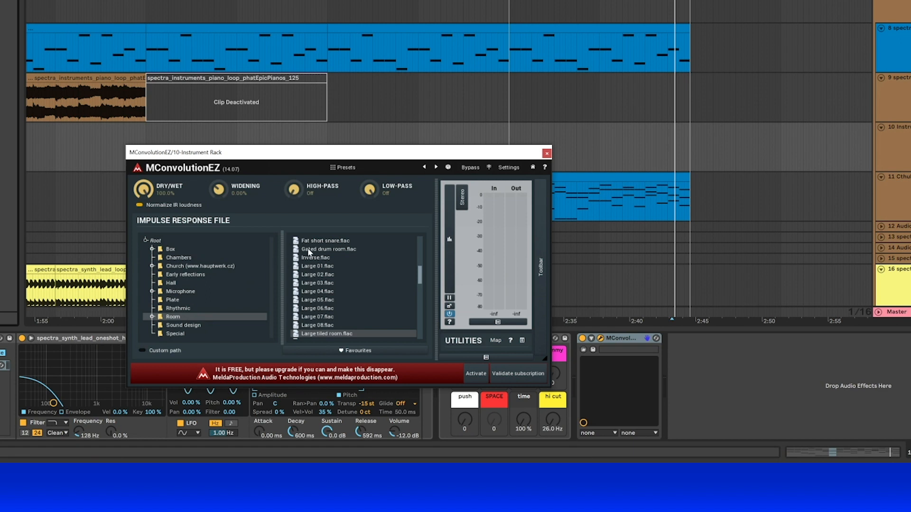
Step: Load the 3m C.flac room impulse response in MConvolutionEZ and adjust the dry/wet mix
scroll(322, 273, up, 5)
click(315, 241)
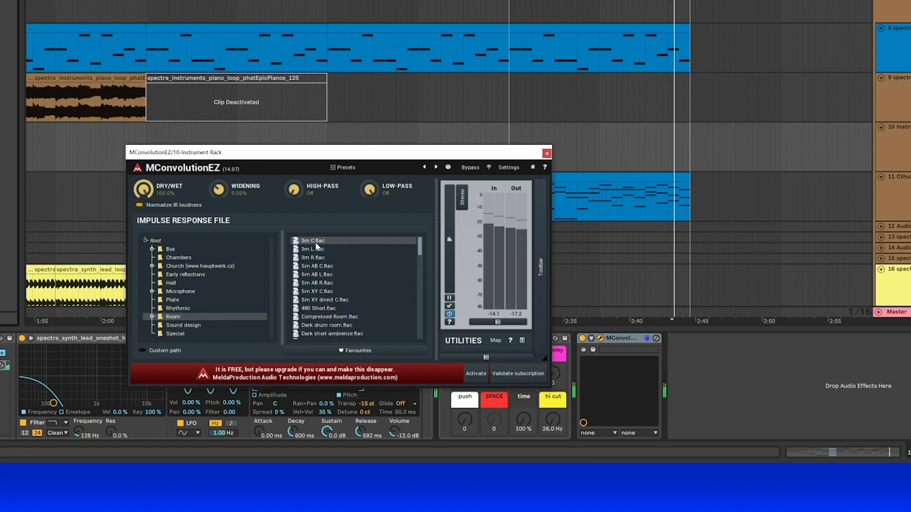
drag(156, 190, 145, 166)
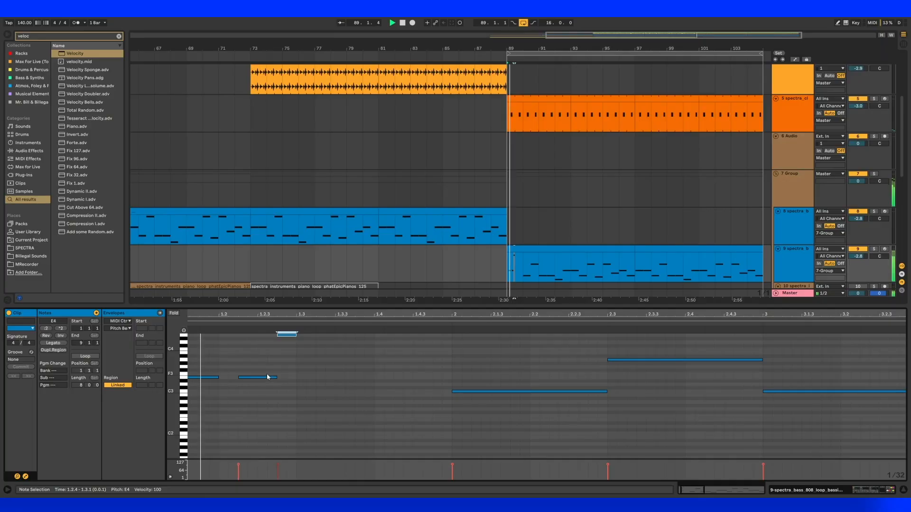
Step: Raise the short note at 1.2.4 in the second 808 bass clip to E5 while playing back
key(Up)
key(Up)
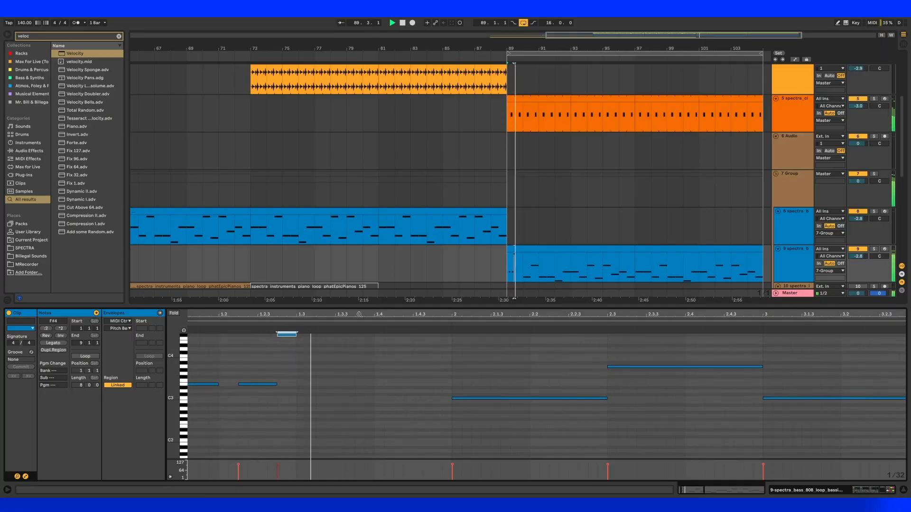
key(Up)
key(Up)
key(Up)
key(Up)
key(Up)
key(Up)
key(Up)
key(Up)
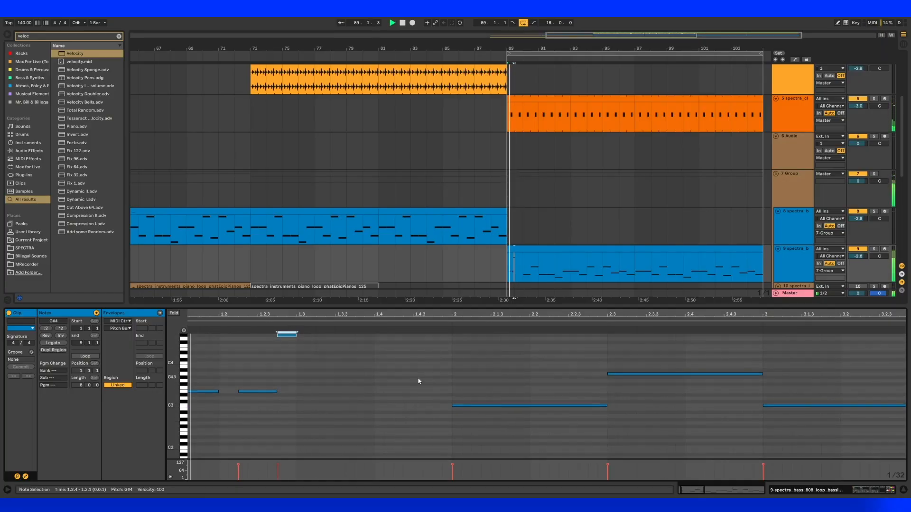
key(Up)
key(Up)
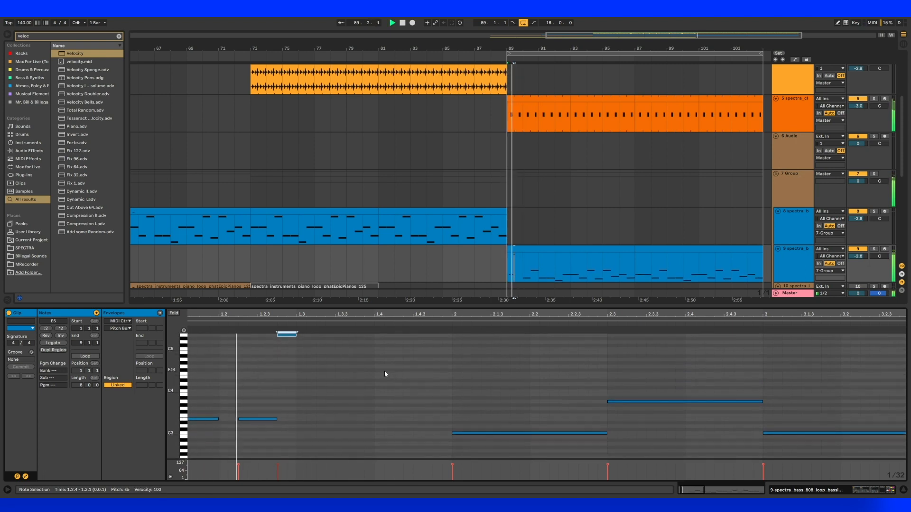
key(space)
key(space)
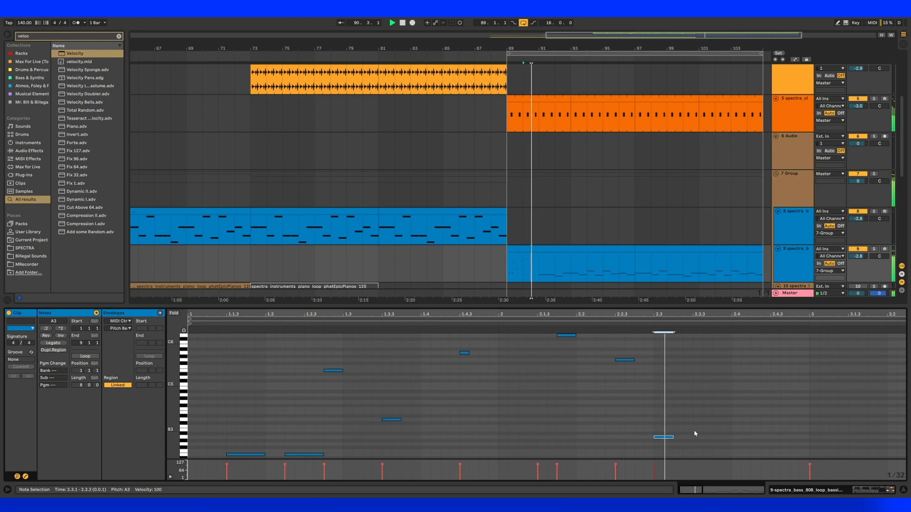
Step: Set the second 808 bass sampler's amplitude release to 183 ms and switch on OTT, replaying the bass to compare
double_click(784, 250)
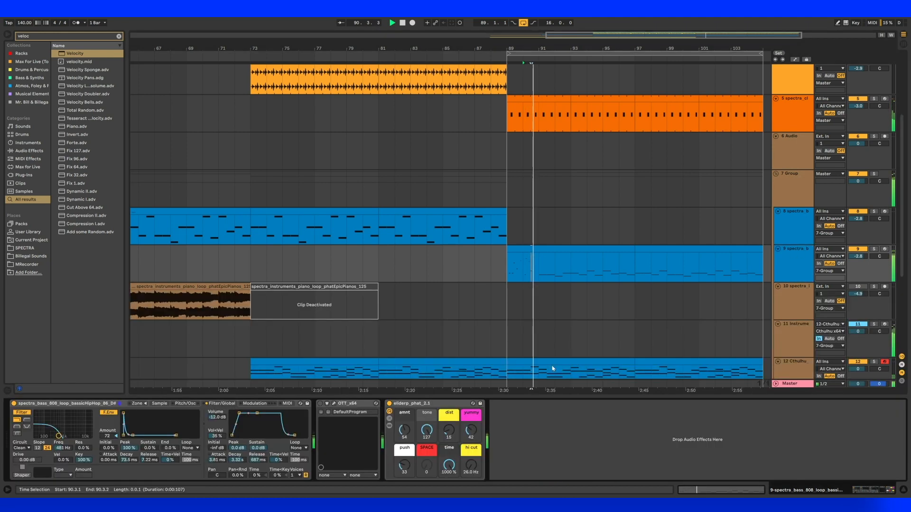
key(space)
key(space)
mouse_move(257, 459)
mouse_down()
mouse_move(257, 471)
mouse_move(257, 458)
mouse_up()
key(space)
key(space)
key(space)
click(320, 404)
key(space)
key(space)
key(space)
key(space)
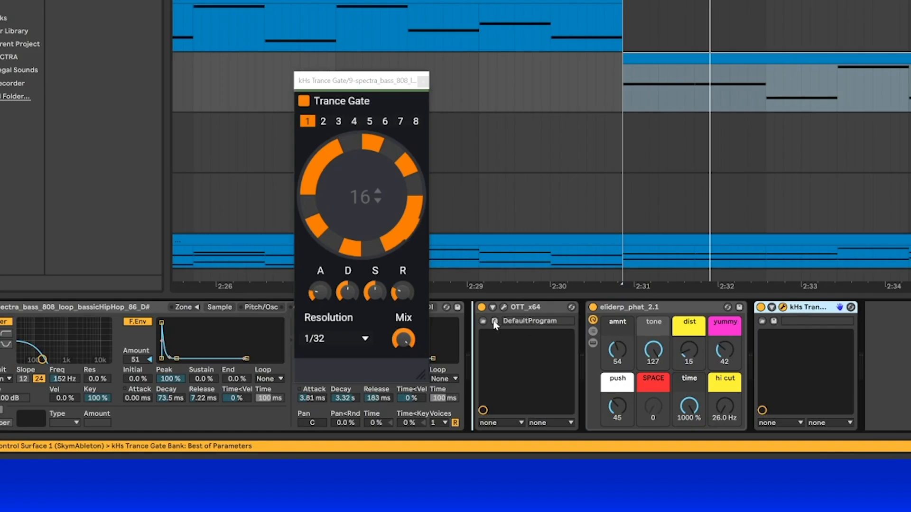
Step: Move Trance Gate ahead of OTT in the bass chain and tie gate steps 2 and 3 together
drag(538, 402, 332, 411)
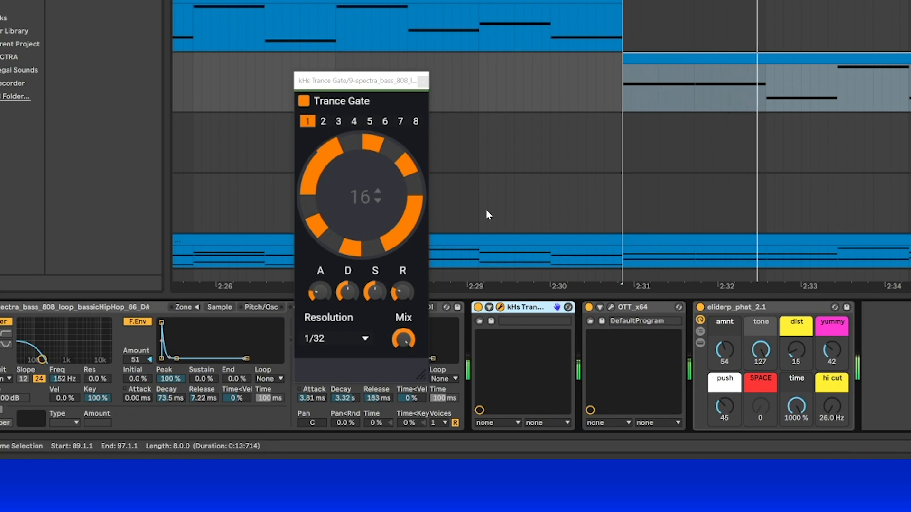
mouse_move(374, 143)
mouse_down()
mouse_move(373, 261)
mouse_move(352, 158)
mouse_move(406, 167)
mouse_up()
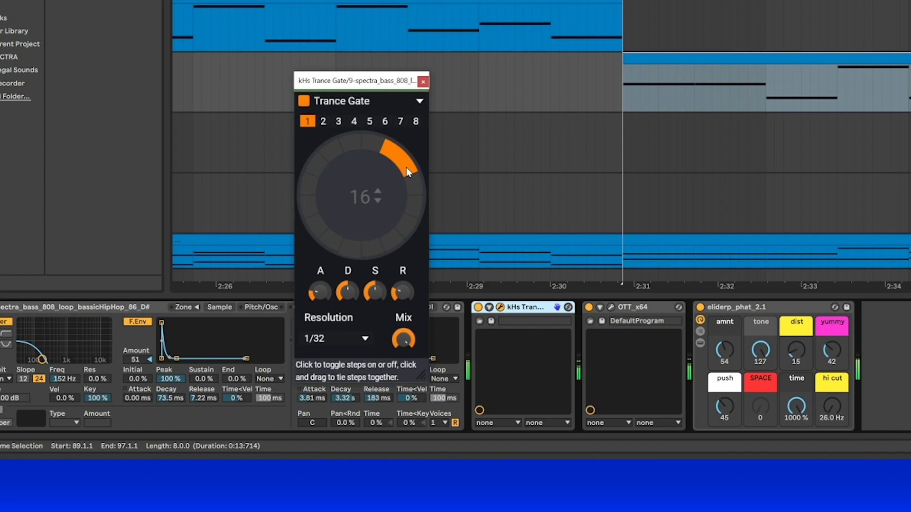
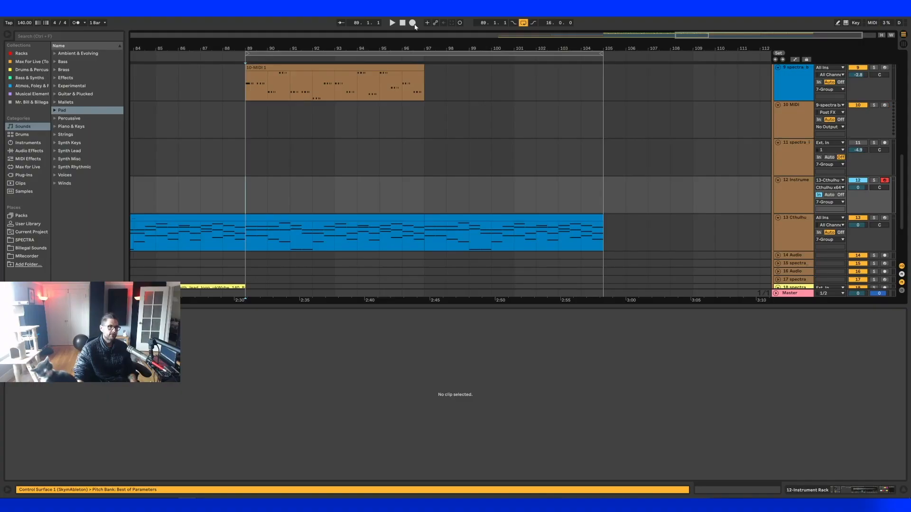
Step: Record Cthulhu's arpeggiated MIDI onto the Instrument Rack track from bar 89 and trim the recorded clip to end at bar 97
drag(418, 195, 246, 196)
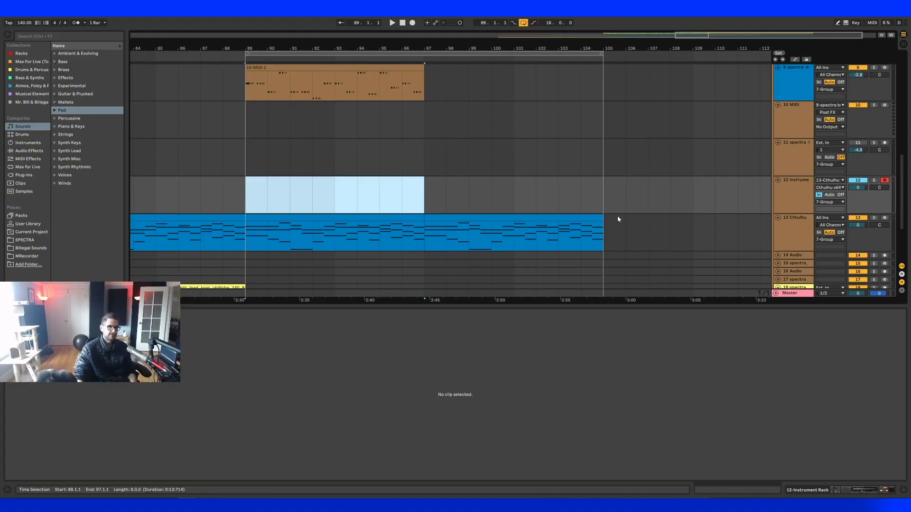
click(798, 235)
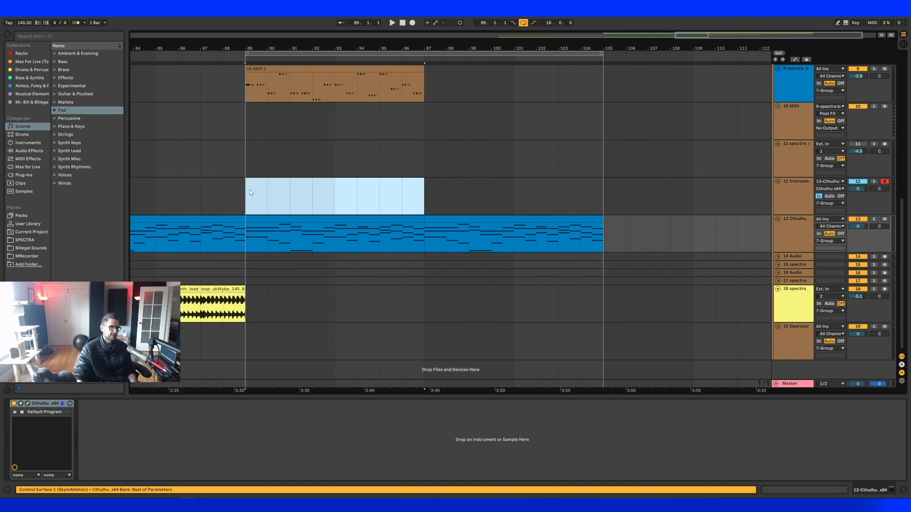
click(247, 192)
drag(305, 48, 309, 47)
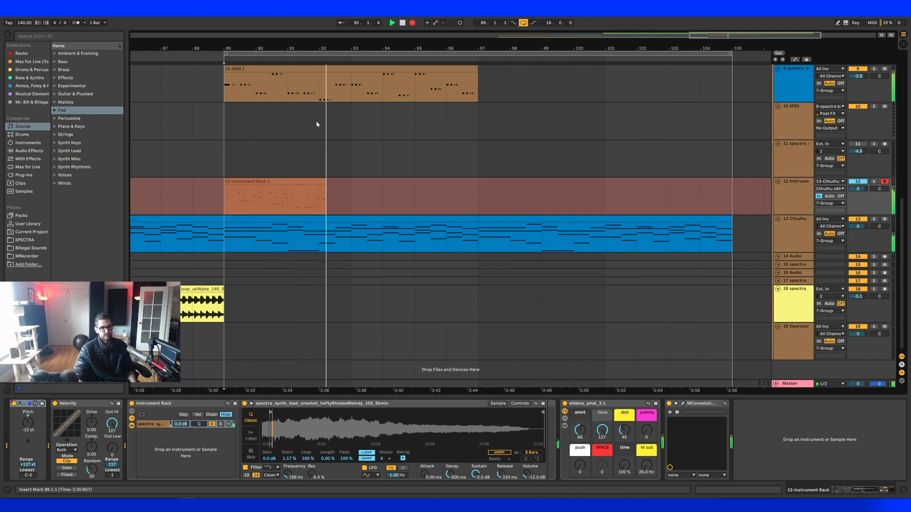
drag(318, 49, 407, 44)
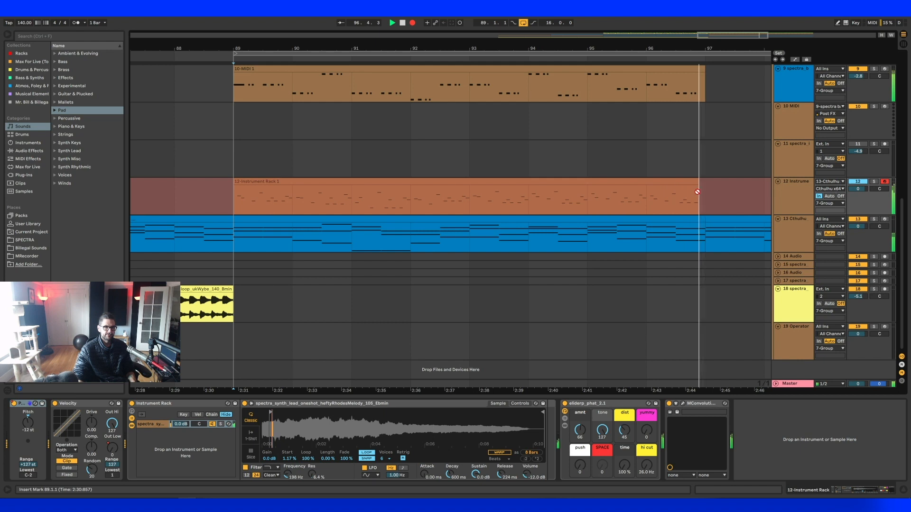
key(space)
drag(721, 181, 710, 182)
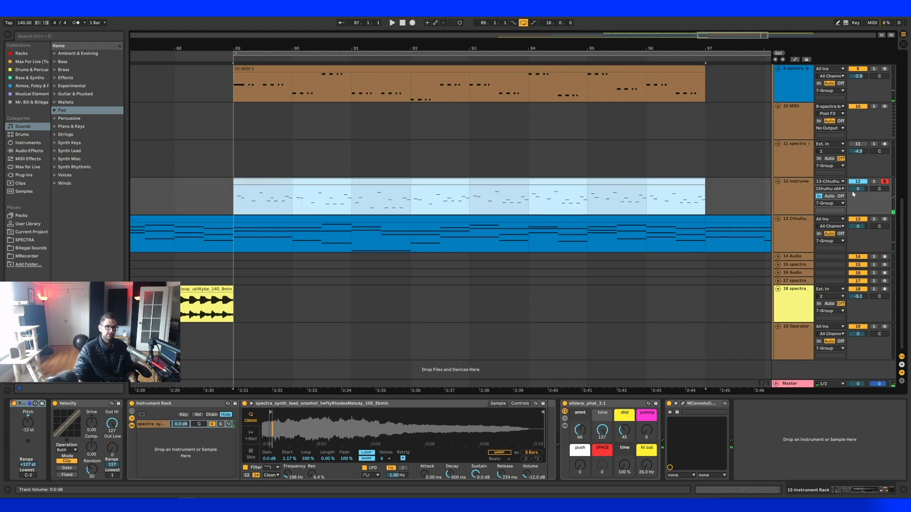
click(618, 198)
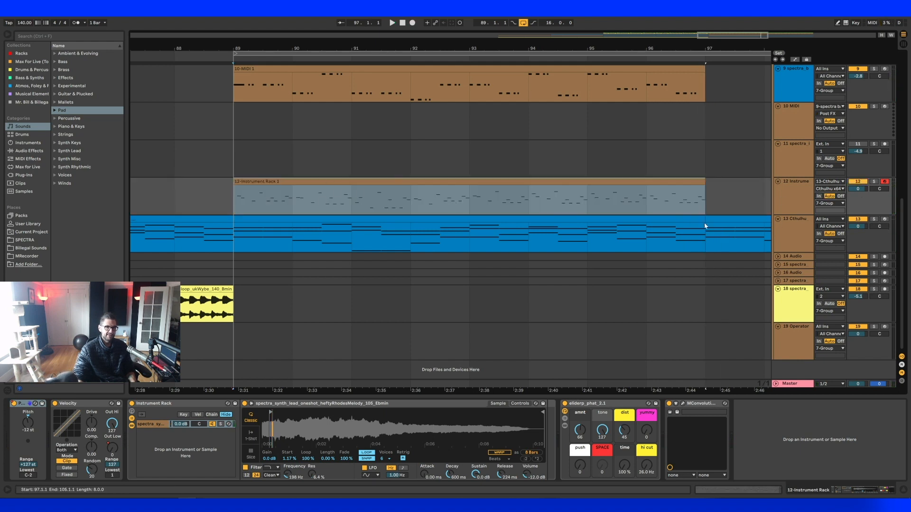
drag(654, 184, 656, 220)
key(ctrl+z)
Step: Deactivate the Cthulhu track and duplicate the recorded Instrument Rack clip to bar 97
click(798, 224)
click(627, 182)
key(ctrl+d)
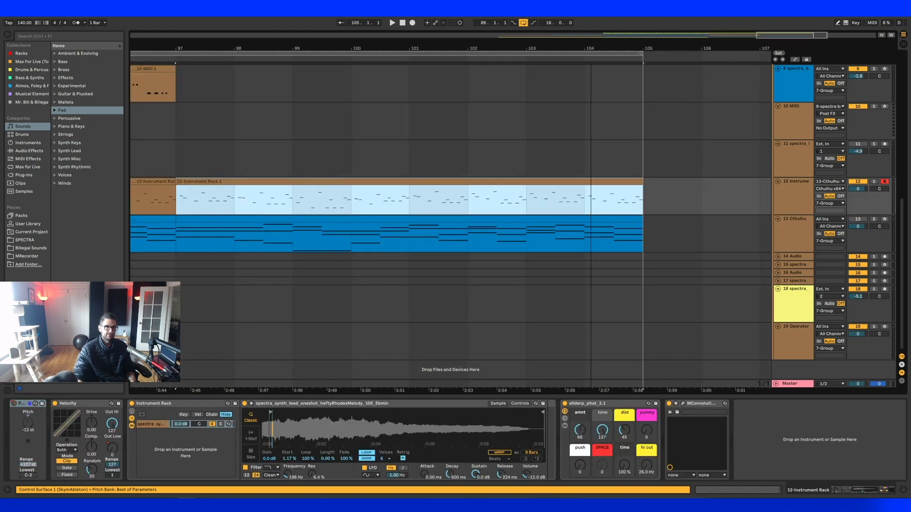
Step: Deactivate the two Cthulhu clips between bars 89 and 105
drag(590, 49, 691, 29)
click(662, 221)
shift+click(623, 221)
key(0)
Step: Lock the automation envelopes, copy the two recorded Instrument Rack clips to bar 73, and play from there
click(665, 182)
shift+click(610, 181)
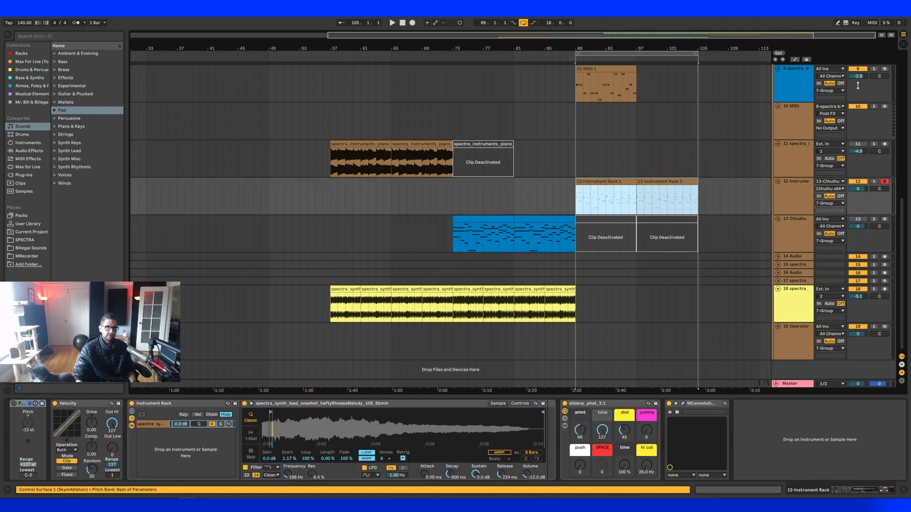
click(811, 60)
ctrl+drag(618, 178, 496, 182)
key(space)
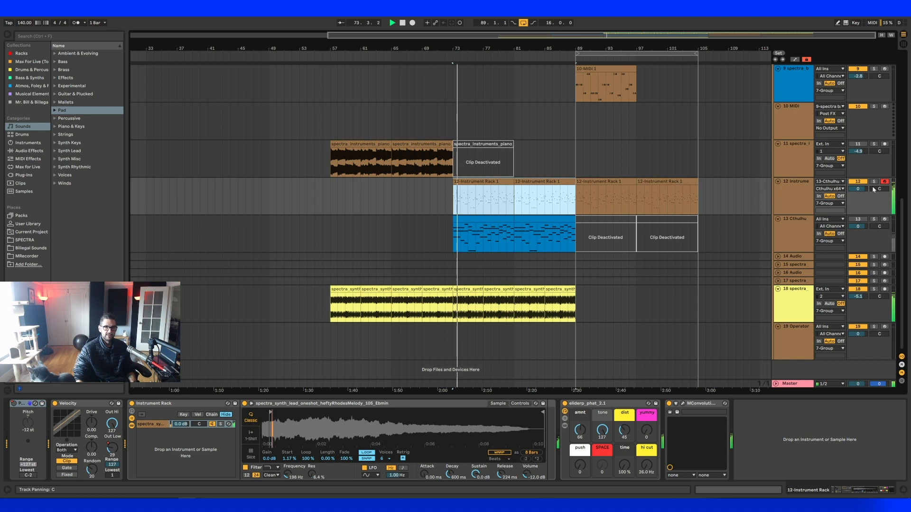
Step: Review the Instrument Rack track's automation, disarm the track for recording, and stop playback
key(a)
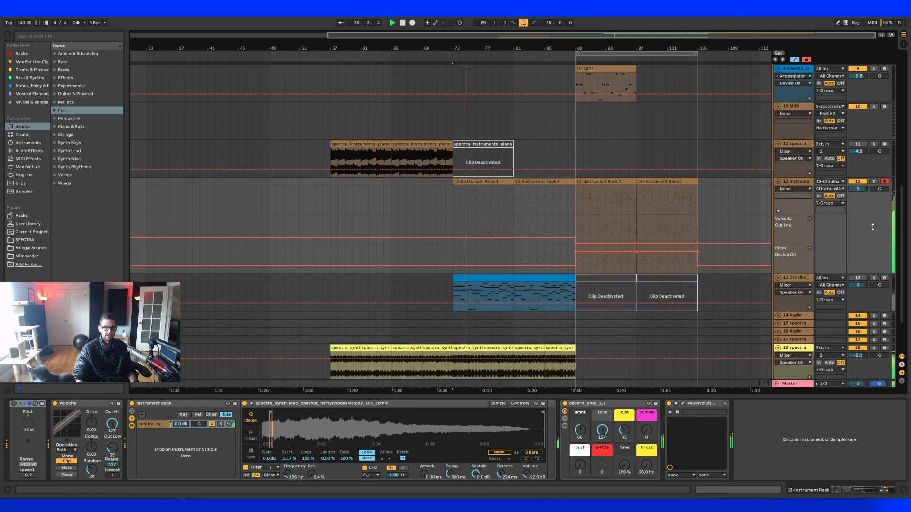
key(a)
click(633, 193)
click(885, 182)
double_click(595, 181)
key(space)
Step: Open the bass track's MIDI clip at bar 89 for note editing and start playback
drag(601, 48, 717, 114)
right_click(356, 124)
click(414, 204)
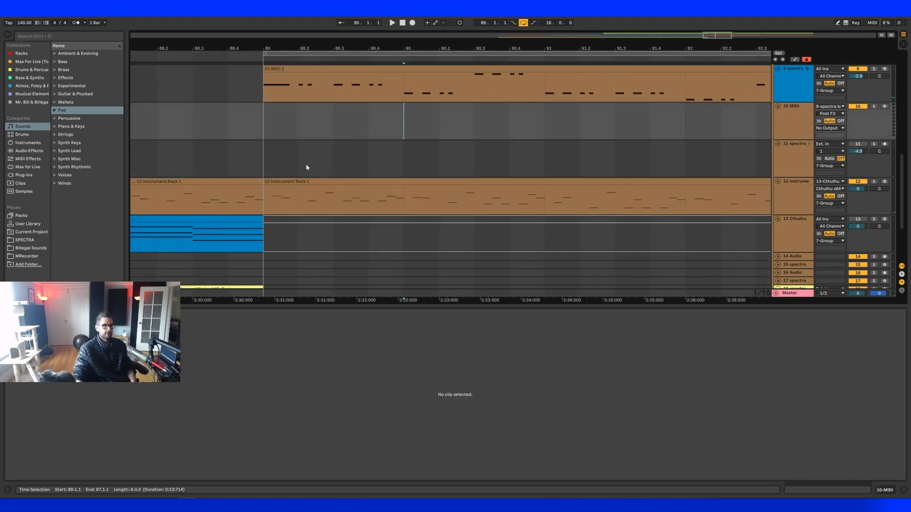
scroll(306, 167, up, 2)
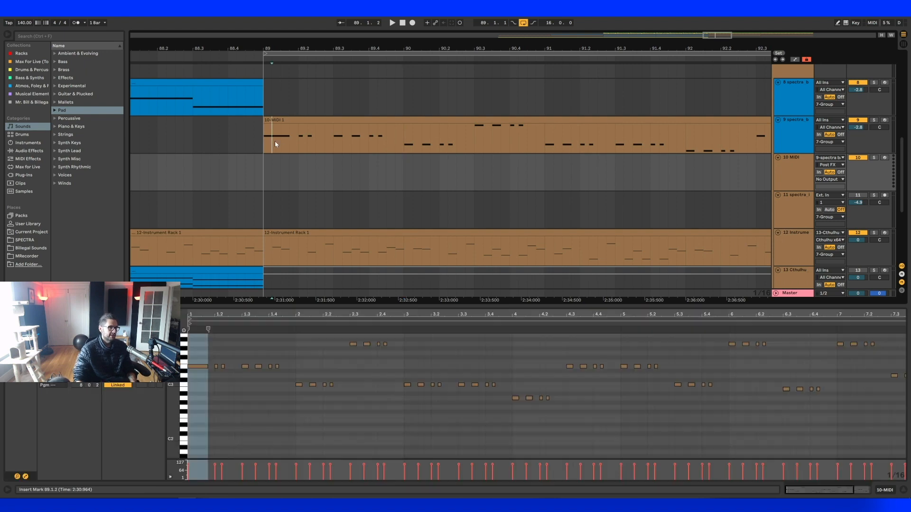
drag(275, 141, 288, 137)
click(285, 120)
key(space)
Step: Move the bass clip's first E3 note to 1.1.3 and shorten it to end at 1.2.1
drag(197, 315, 197, 337)
click(207, 366)
key(space)
key(Right)
key(Right)
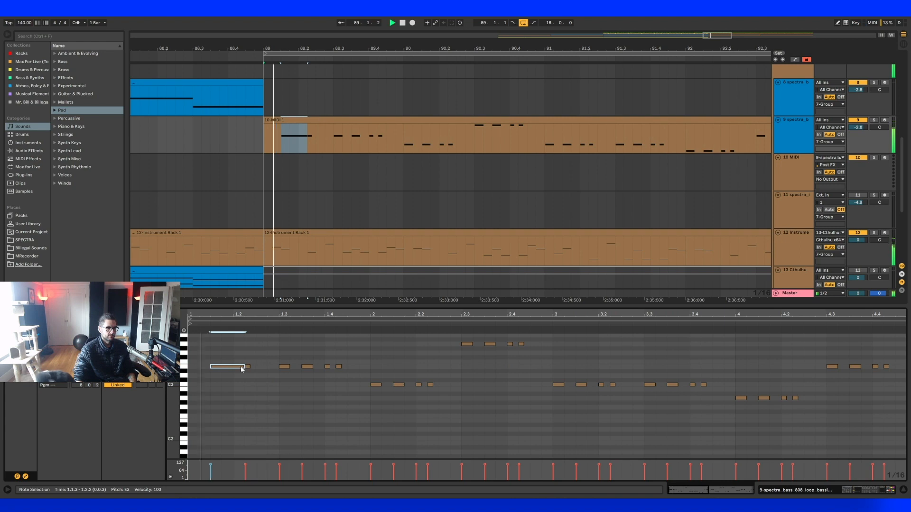
drag(243, 366, 236, 365)
key(space)
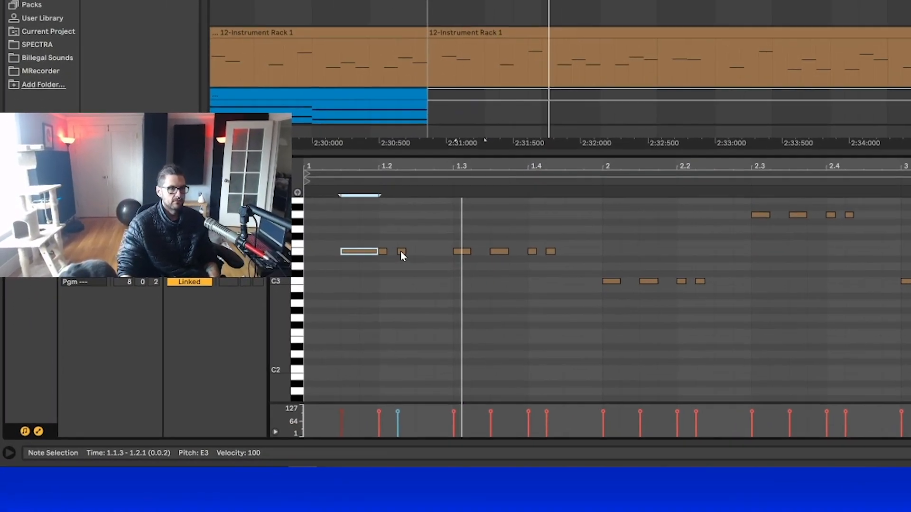
Step: Remove the short E3 note just after beat 1.2 and place an E3 note spanning 1.2.4 to 1.3.2
click(401, 252)
key(ctrl+x)
click(431, 225)
key(ctrl+v)
key(ctrl+z)
click(466, 193)
key(ctrl+v)
drag(473, 214, 518, 219)
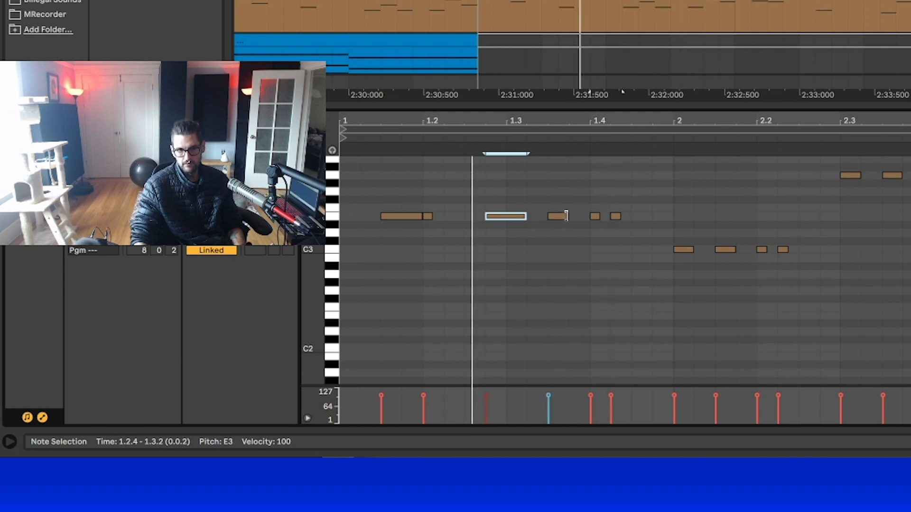
Step: Show the 808 bass sample's waveform in Sampler and nudge its start point slightly forward
key(shift+Tab)
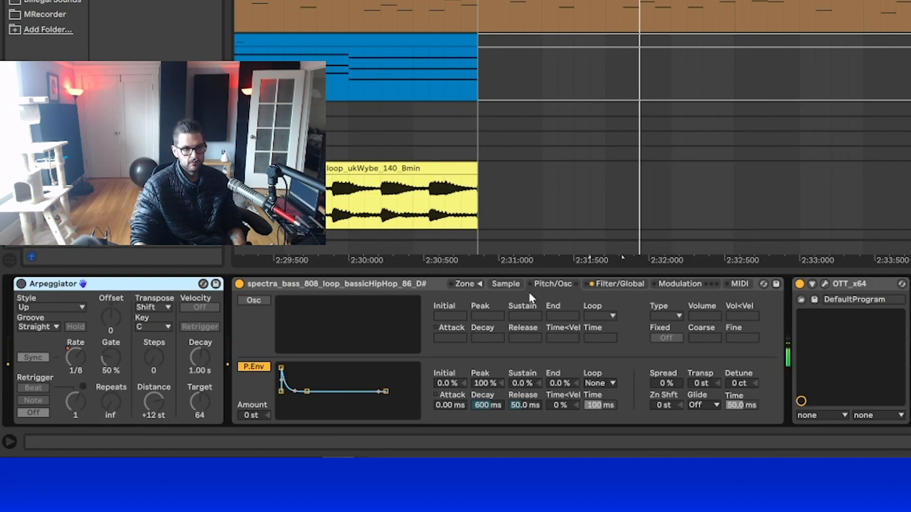
click(517, 284)
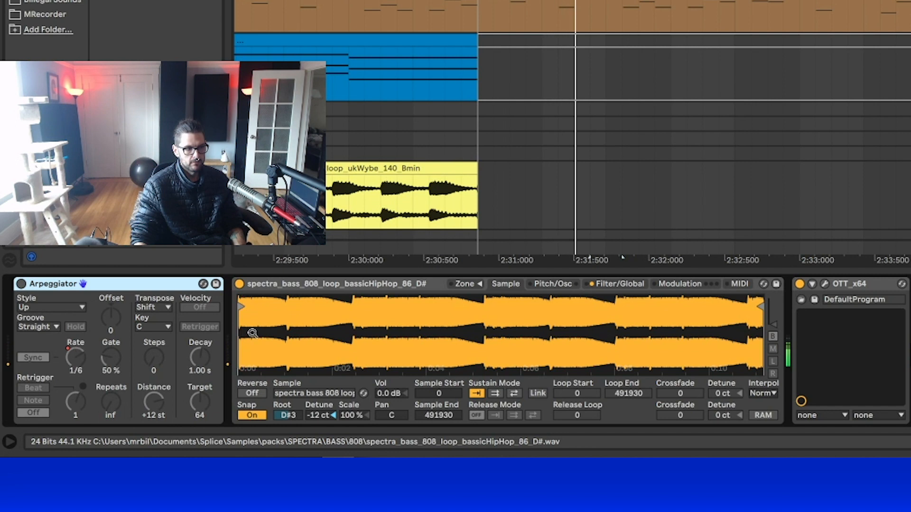
scroll(239, 308, up, 5)
drag(240, 308, 250, 308)
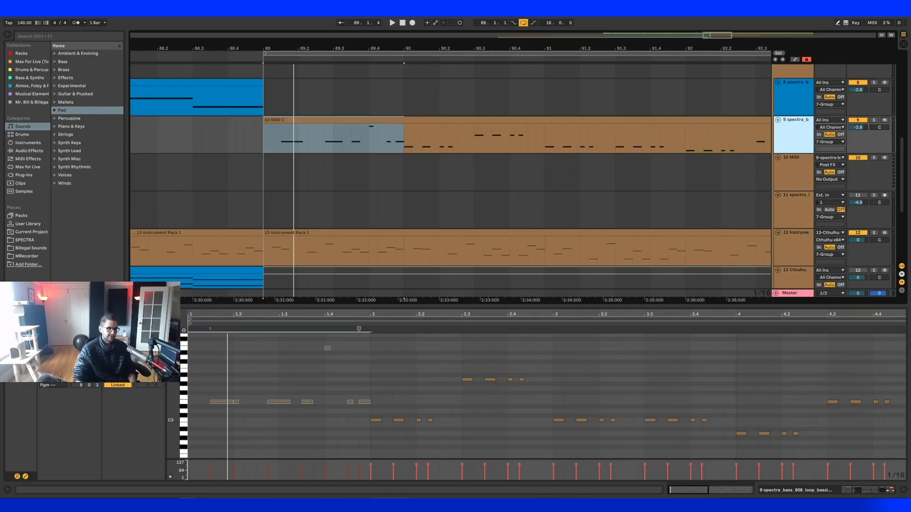
Step: Switch to Splice, open the SPECTRA pack in the sample library, and filter it by the bass tag
key(super)
text(calc)
key(Return)
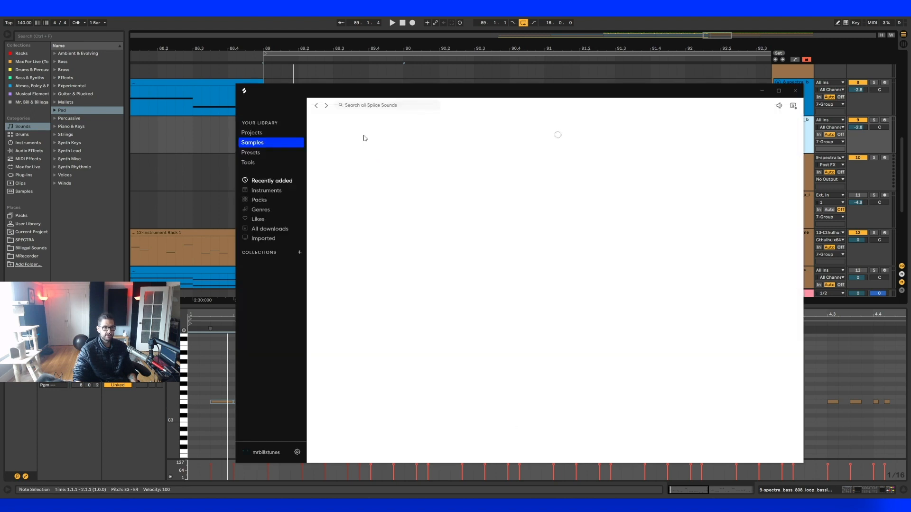
click(266, 203)
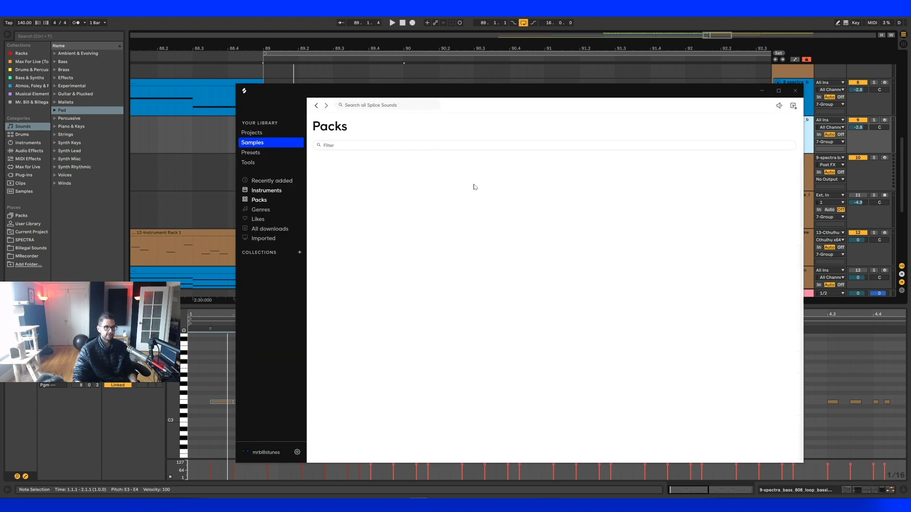
click(387, 219)
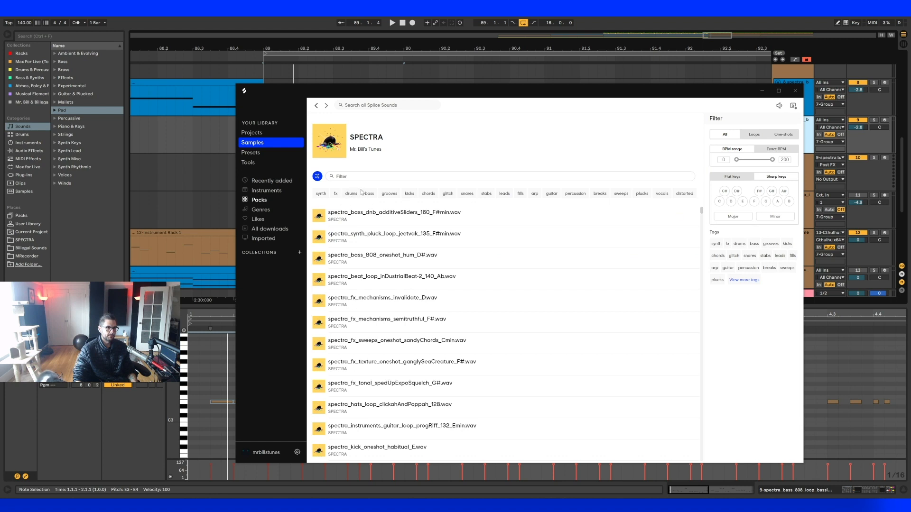
click(374, 195)
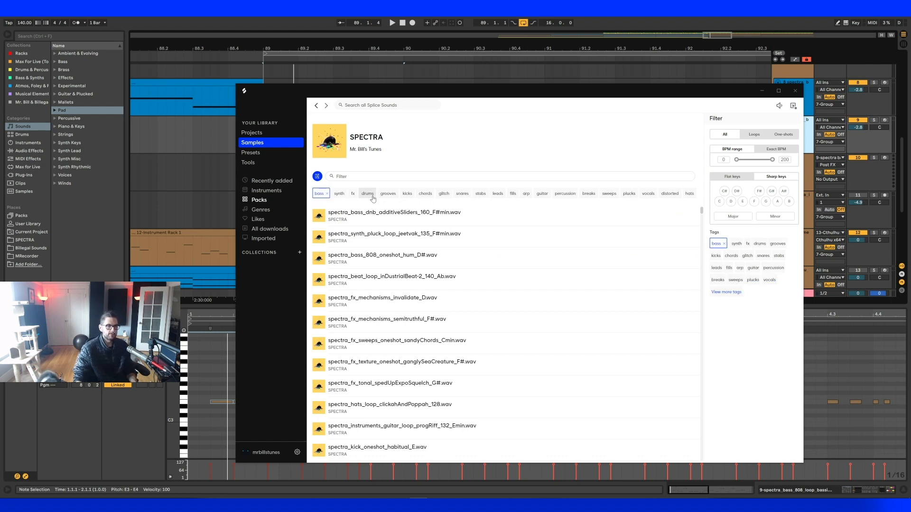
Step: Browse and preview the bass samples, and load spectra_synth_pluck_oneshot_basicSaw-2_C.wav into the bass track's Sampler in Ableton Live
scroll(317, 268, down, 5)
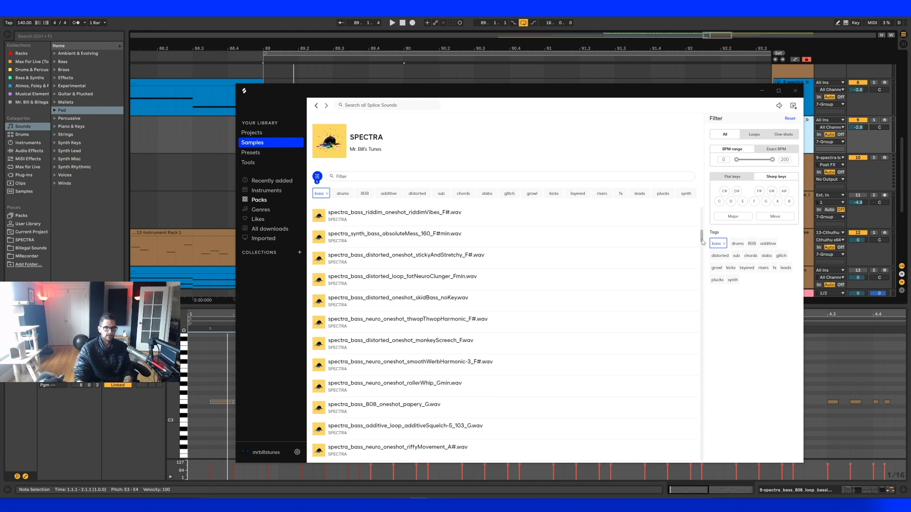
drag(702, 237, 701, 375)
click(323, 296)
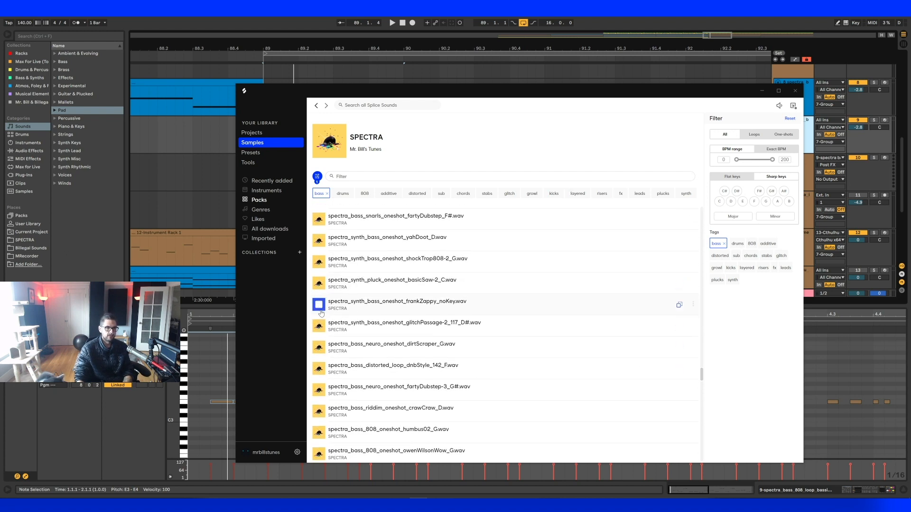
drag(734, 92, 501, 82)
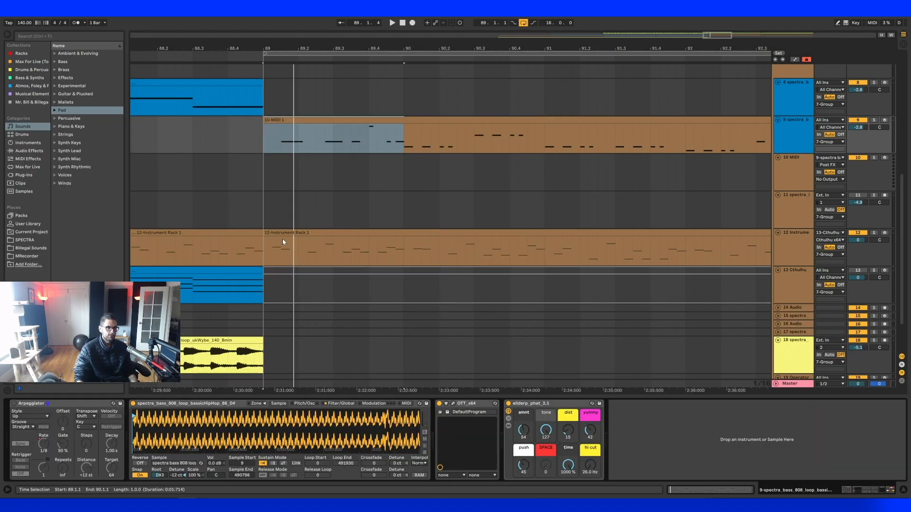
key(alt+Tab)
drag(246, 84, 630, 54)
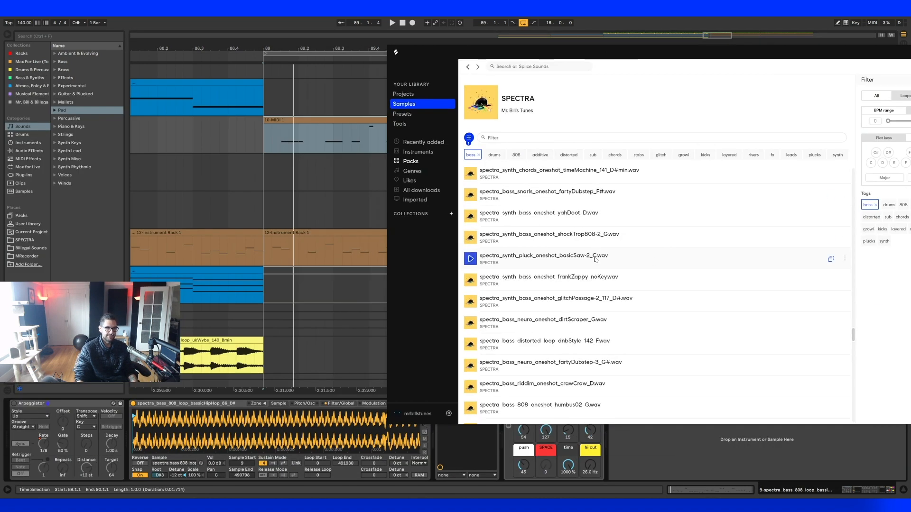
drag(813, 258, 142, 422)
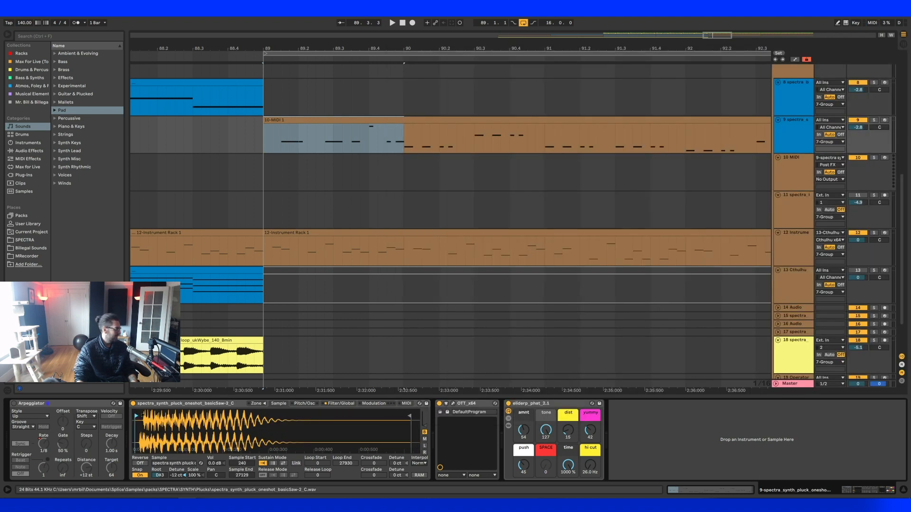
Step: Set the pluck sample's start to 955, root to C4 and detune to 0 ct with Snap off, and play it
key(space)
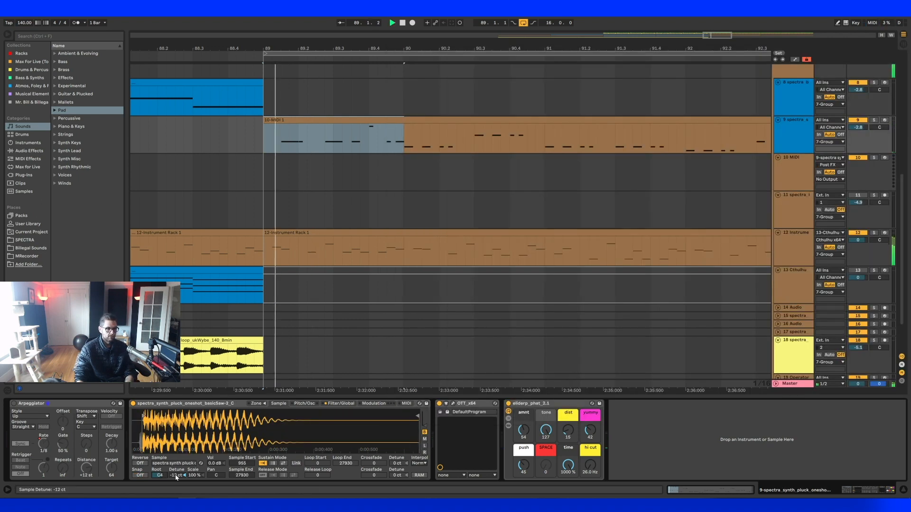
key(space)
double_click(175, 477)
key(space)
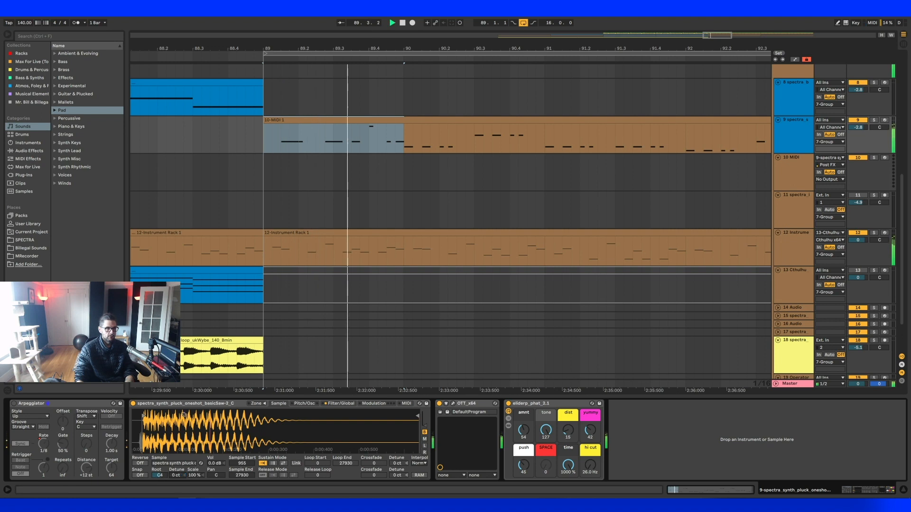
Step: Transpose the high note near beat 1.4 in the bass clip down one octave
double_click(337, 121)
key(space)
drag(397, 314, 214, 315)
key(space)
key(space)
drag(266, 358, 249, 338)
key(shift+Down)
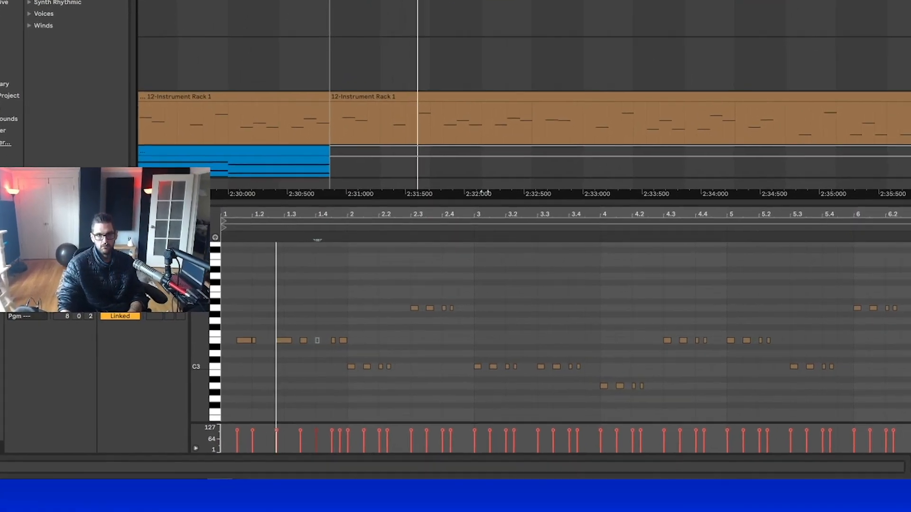
Step: Switch off the bass Sampler's filter, set its frequency to 22.0 kHz and resonance to 0%, and bypass OTT and the eliderp_phat rack
key(shift+Tab)
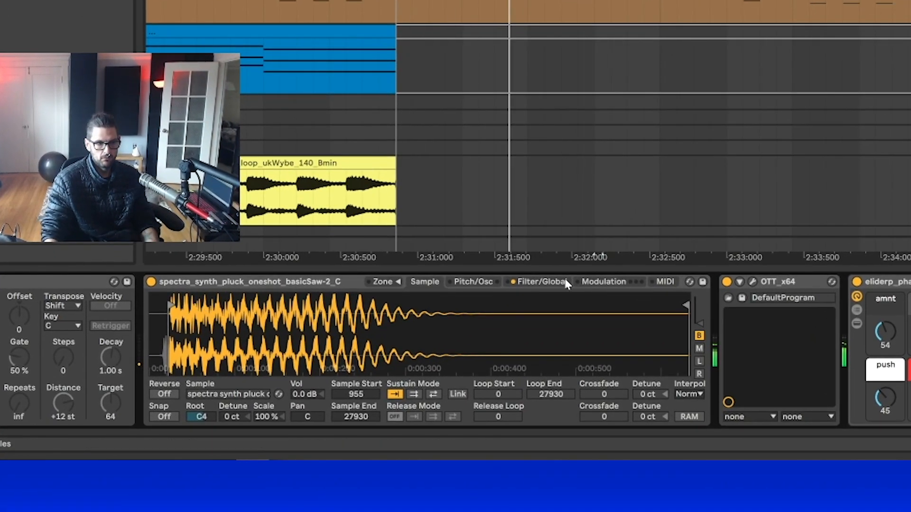
click(522, 293)
drag(218, 343, 291, 339)
click(166, 298)
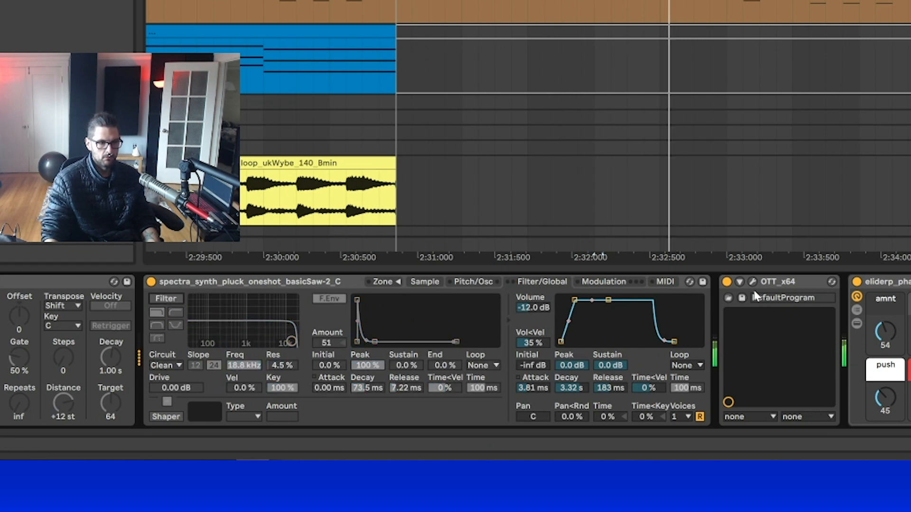
click(727, 282)
drag(291, 341, 294, 343)
click(857, 282)
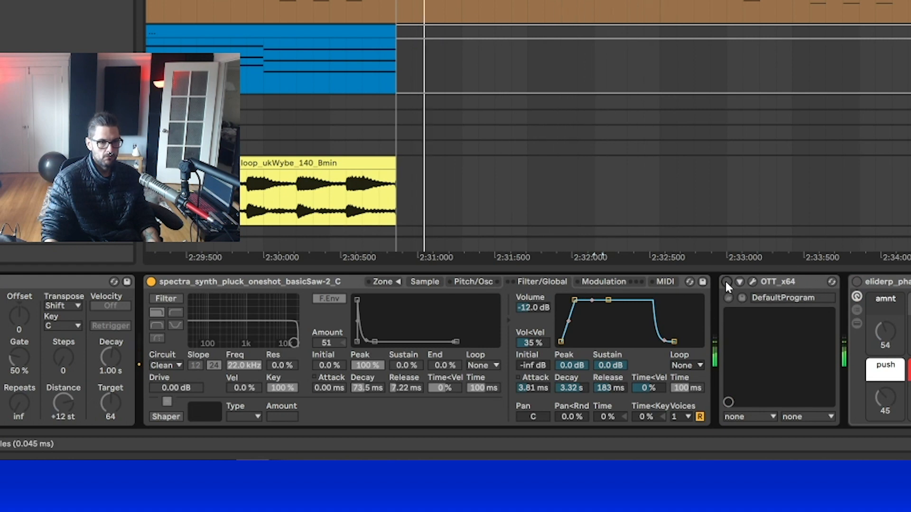
Step: Enable the Sampler filter at 1.24 kHz and shape its envelope with amount 72, decay 481 ms and a reduced peak
click(163, 297)
drag(294, 342, 250, 342)
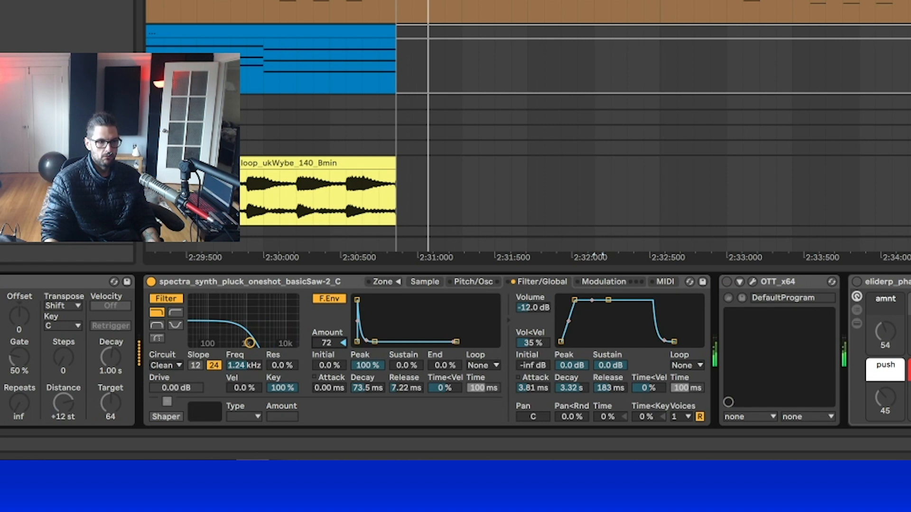
mouse_move(375, 341)
mouse_down()
mouse_move(390, 342)
mouse_move(382, 339)
mouse_up()
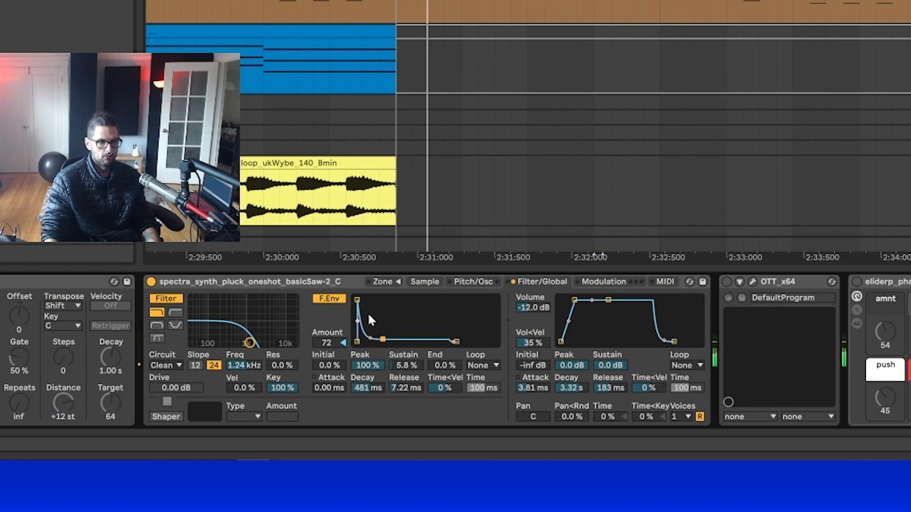
drag(357, 300, 368, 322)
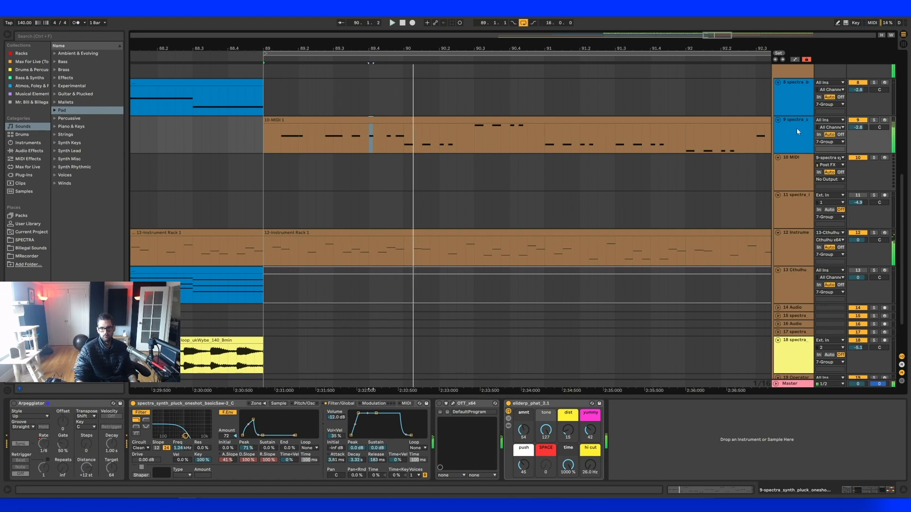
Step: Lower the filter envelope's peak and the filter cutoff slightly, auditioning the bass between changes
key(space)
drag(253, 419, 249, 430)
key(space)
key(space)
mouse_move(186, 436)
mouse_down()
mouse_move(170, 436)
mouse_move(183, 436)
mouse_up()
key(space)
key(space)
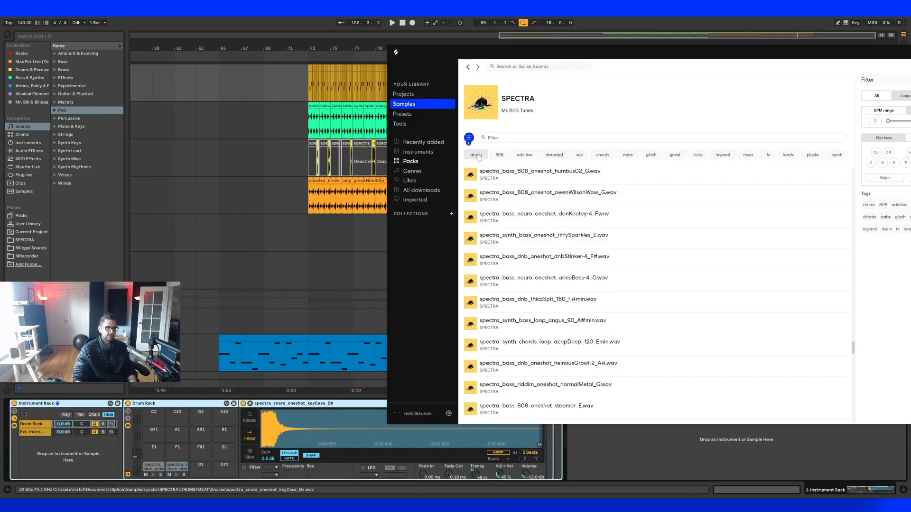
Step: Filter the SPECTRA samples in Splice by kicks, preview some, and add spectra_kick_oneshot_ruttiest_A#.wav to the Drum Rack's D1 pad
click(477, 156)
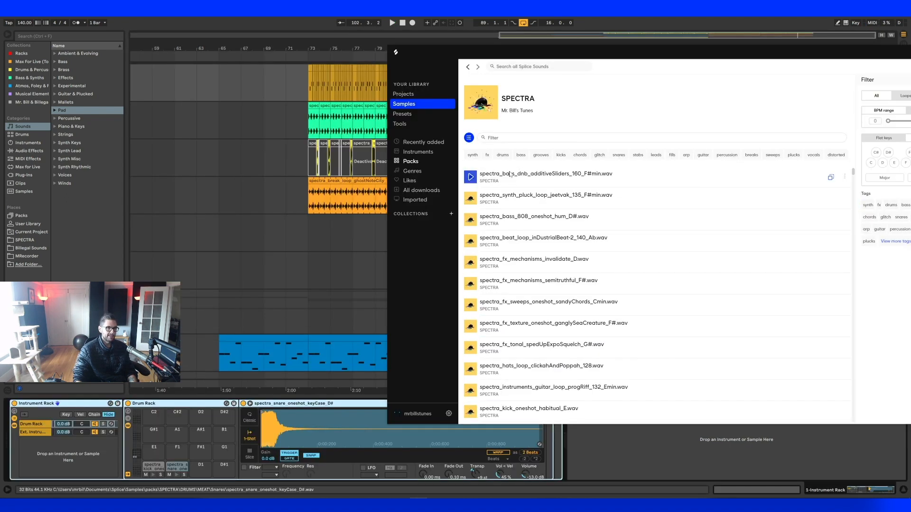
click(560, 156)
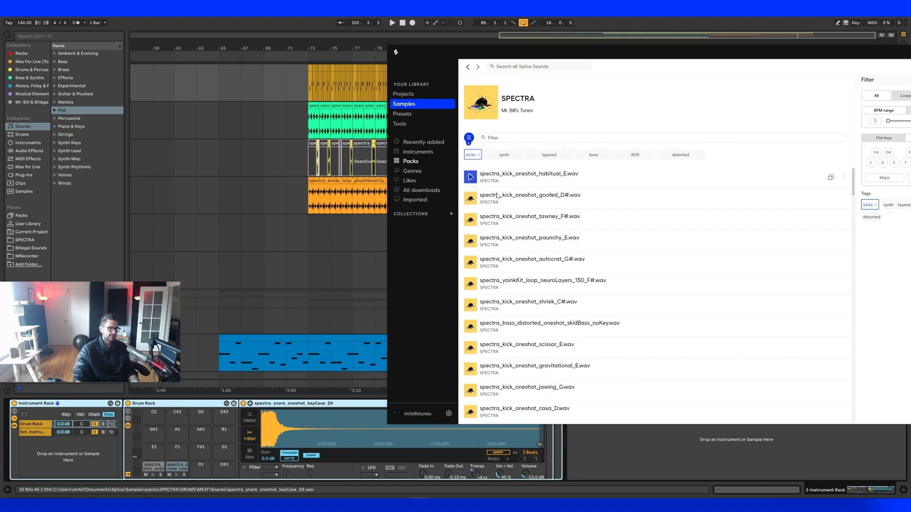
scroll(716, 337, down, 10)
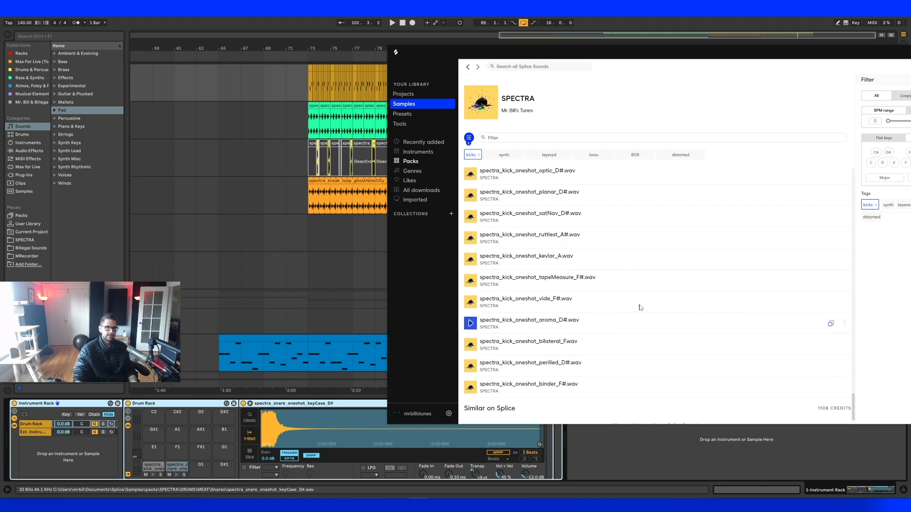
scroll(475, 261, up, 1)
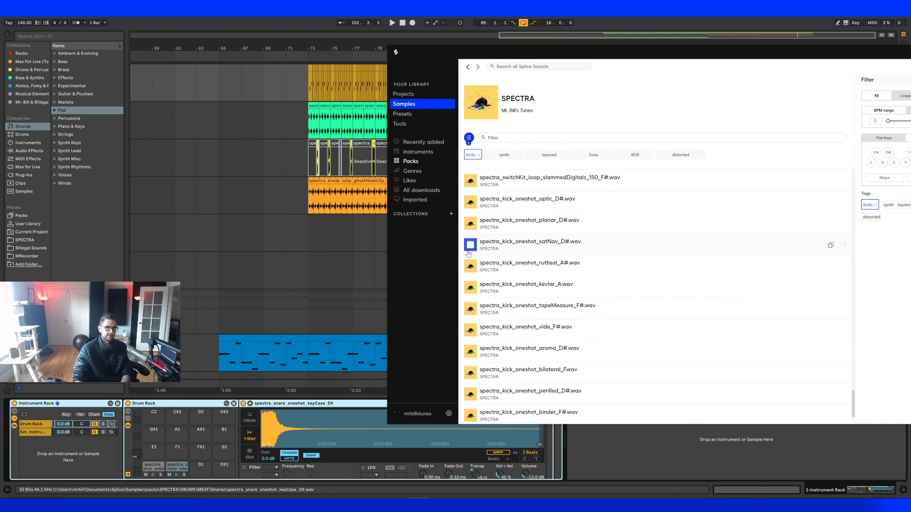
drag(638, 57, 308, 23)
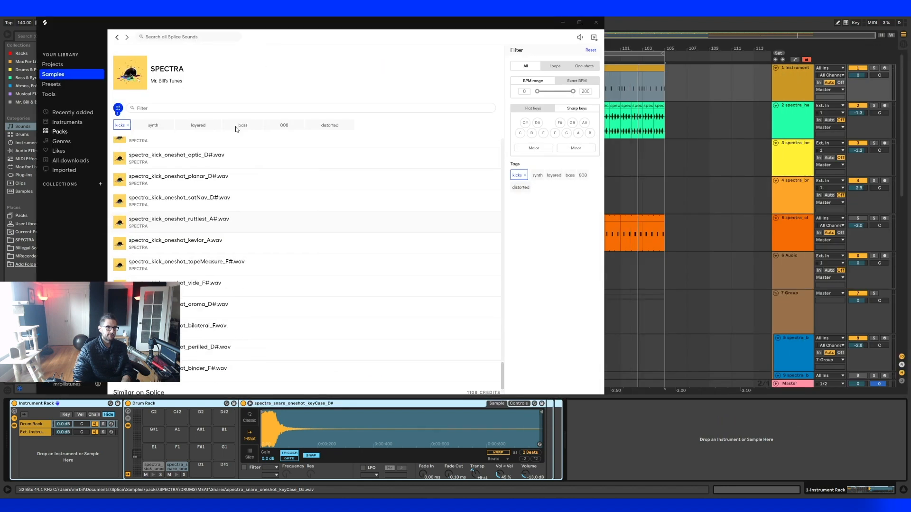
click(808, 87)
key(alt+Tab)
drag(485, 221, 202, 471)
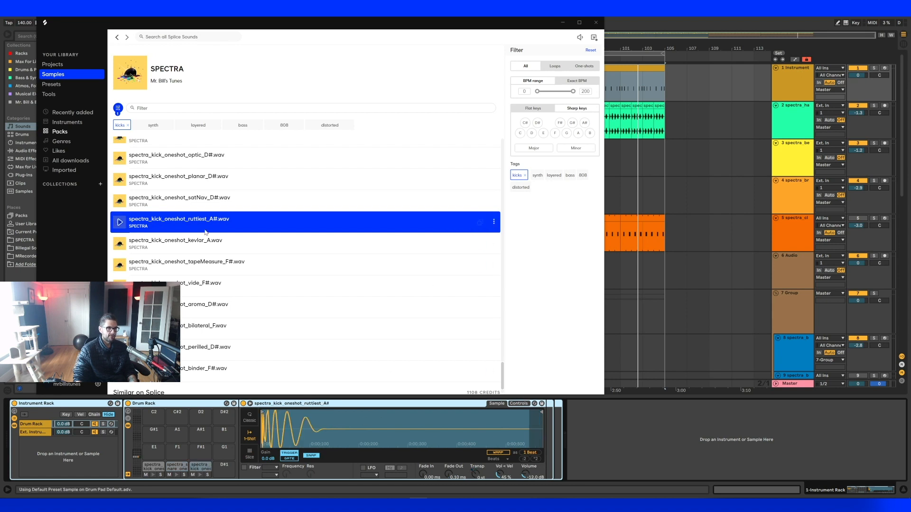
Step: Filter the SPECTRA samples in Splice by snares instead of kicks and add spectra_snare_oneshot_too_D.wav to the Drum Rack's D#1 pad
click(128, 125)
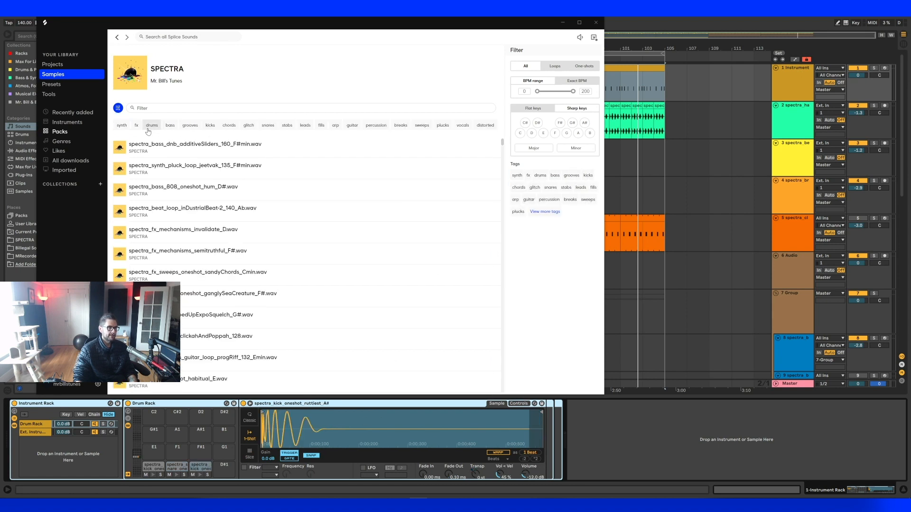
click(268, 125)
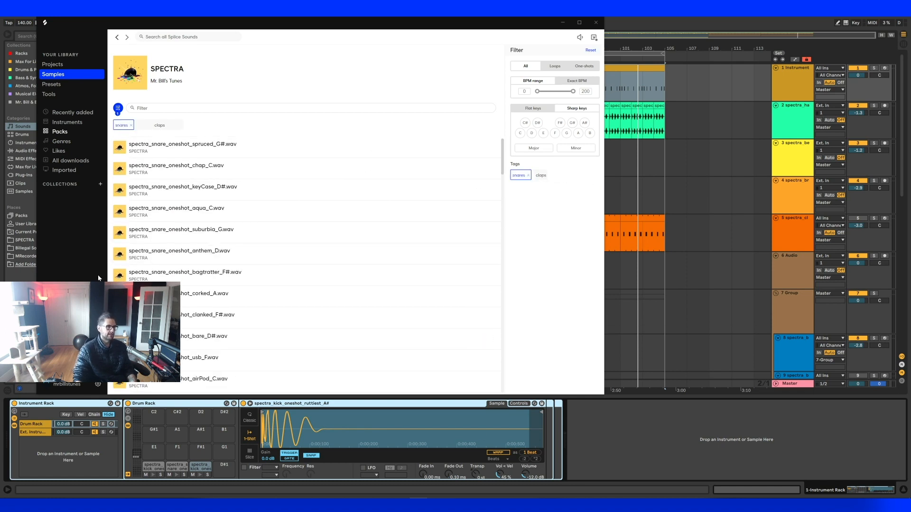
scroll(487, 157, down, 10)
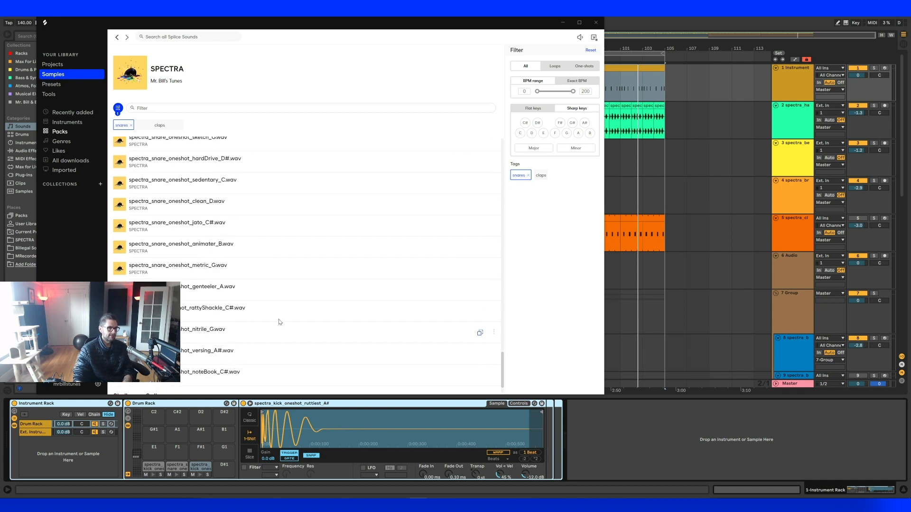
scroll(289, 340, up, 5)
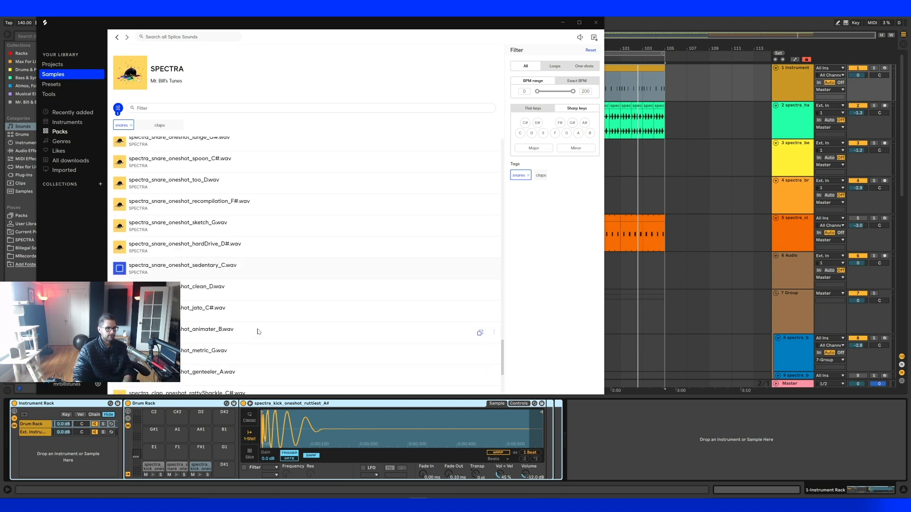
scroll(288, 339, up, 2)
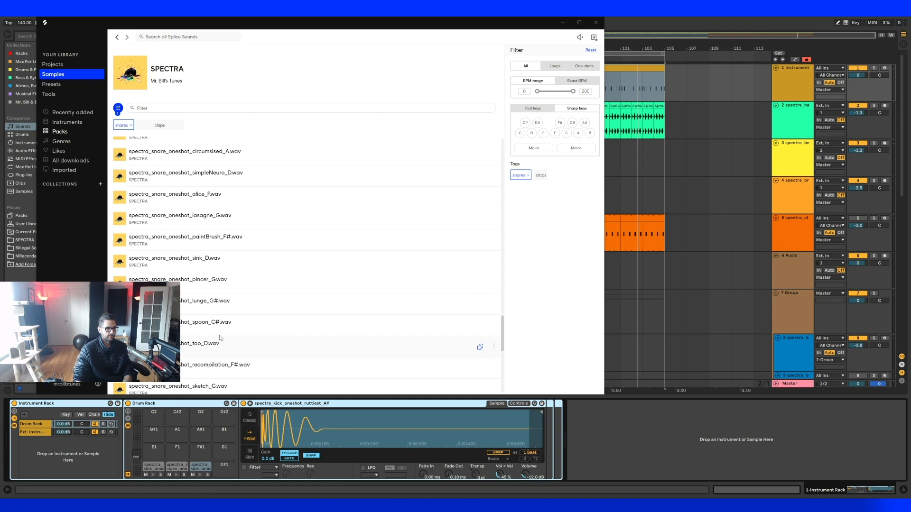
scroll(212, 333, down, 1)
drag(479, 351, 231, 472)
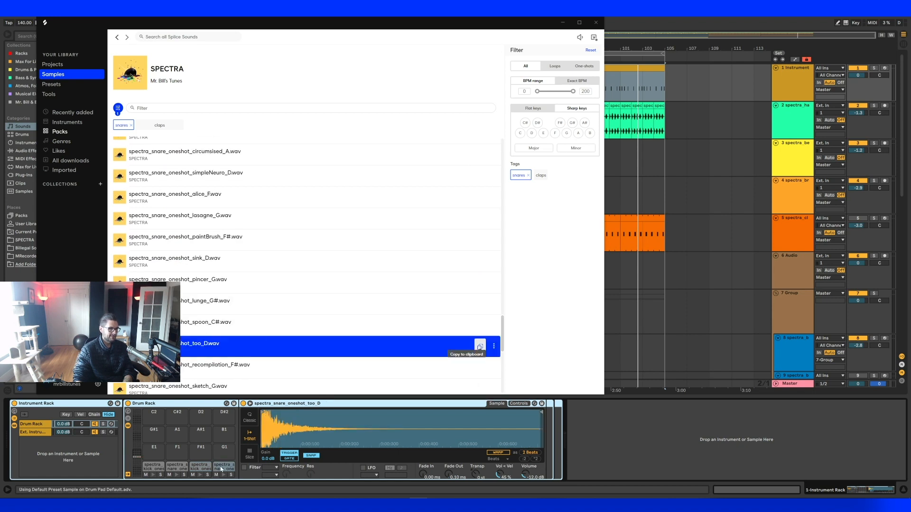
Step: Play the section from bar 89 while transposing the new D#1 snare sample up and adjusting the D1 kick sample's volume
click(221, 467)
click(513, 69)
key(space)
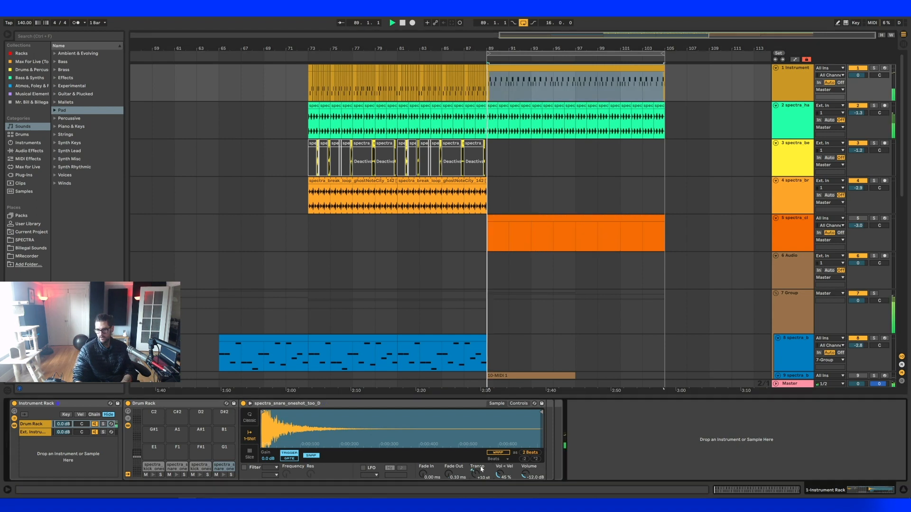
drag(476, 474, 481, 470)
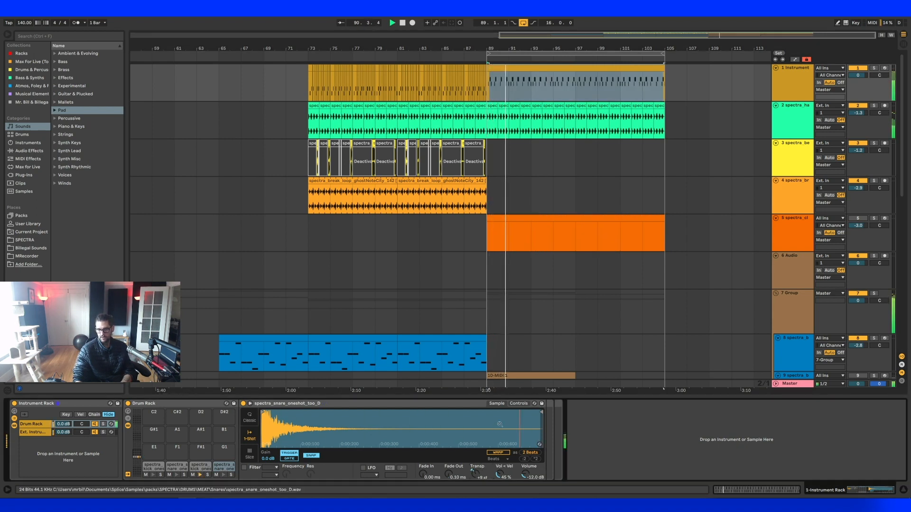
click(201, 467)
drag(535, 476, 538, 468)
click(223, 467)
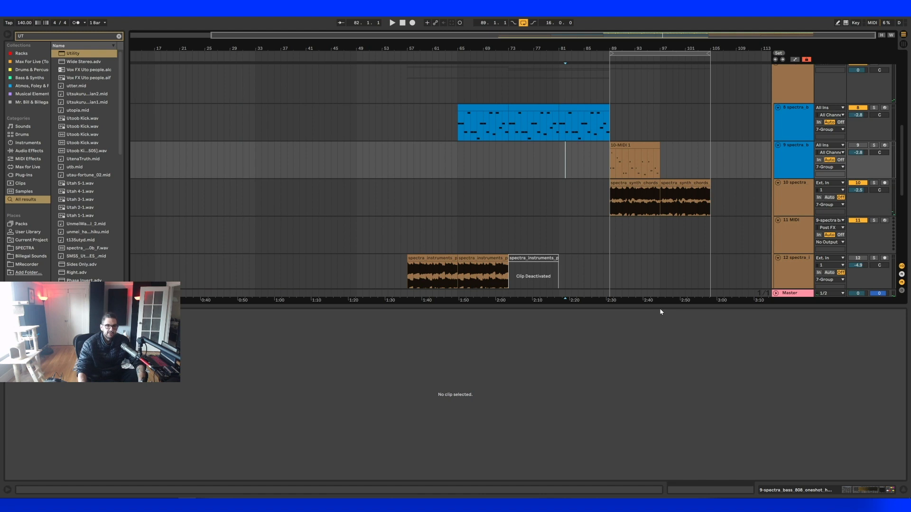
Step: Delete the empty 11 MIDI track and the four unused collapsed tracks 14 to 17
click(779, 222)
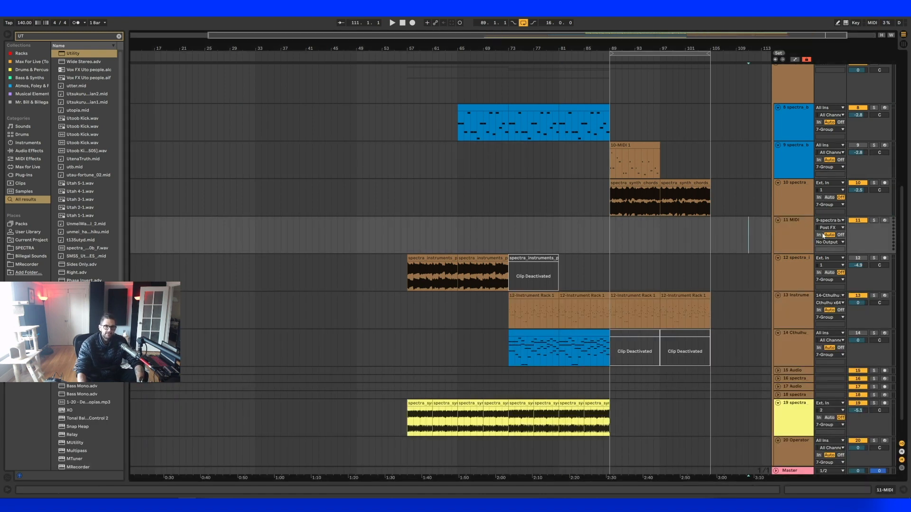
key(Delete)
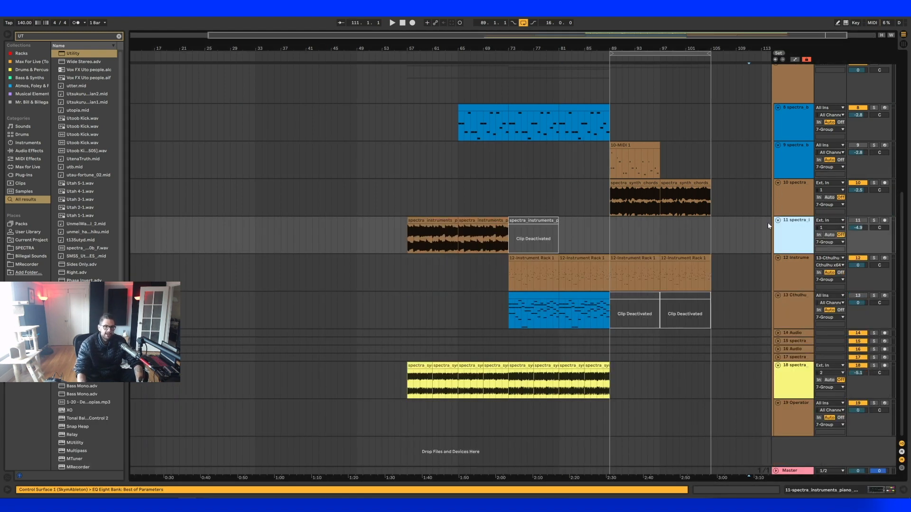
click(790, 332)
shift+click(791, 356)
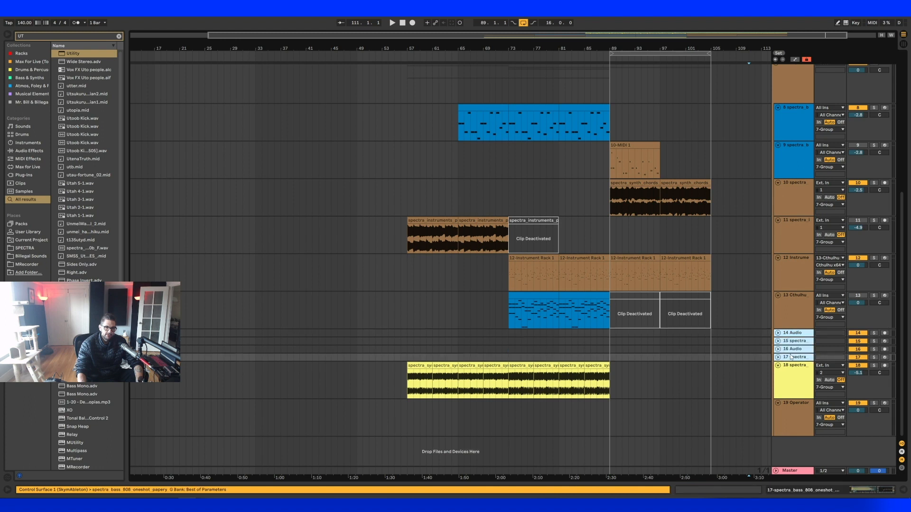
key(Delete)
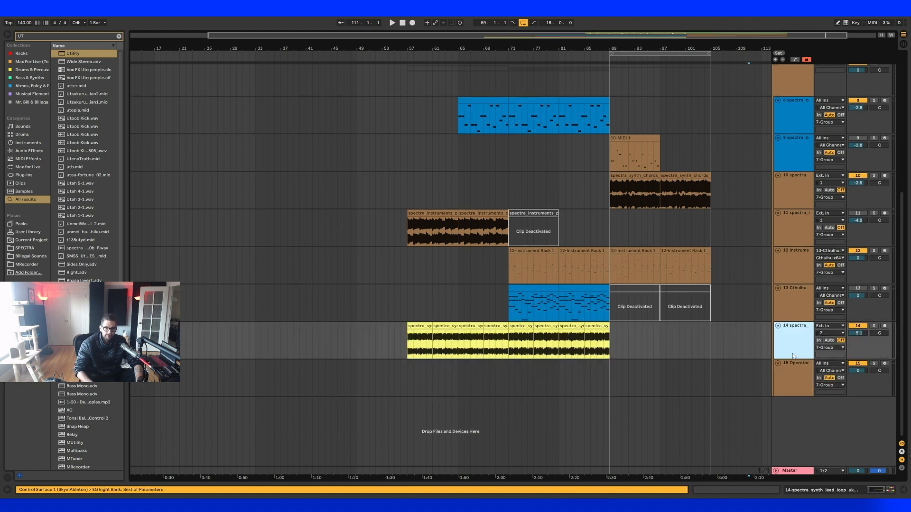
Step: Delete the empty Operator track at the end of the group and the empty 6 Audio track
key(Down)
key(Down)
key(Up)
key(Delete)
scroll(483, 325, up, 10)
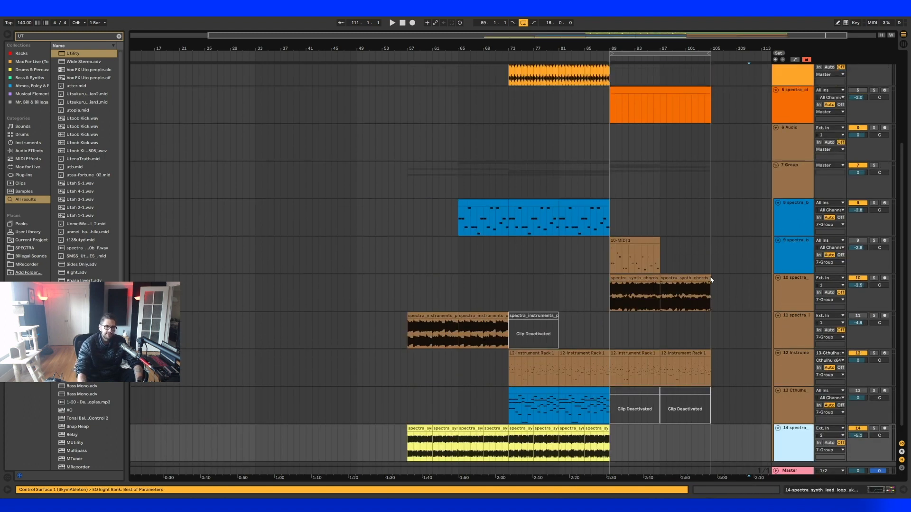
click(788, 274)
key(Delete)
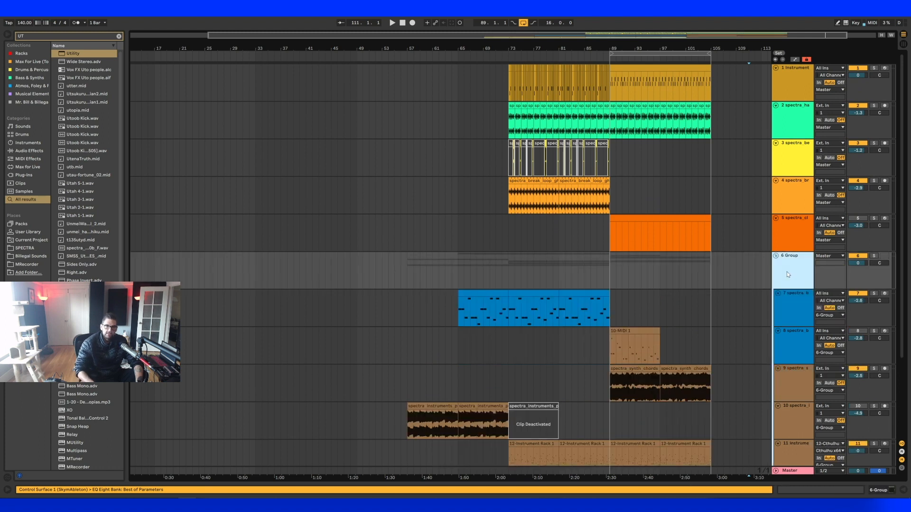
click(665, 212)
click(671, 217)
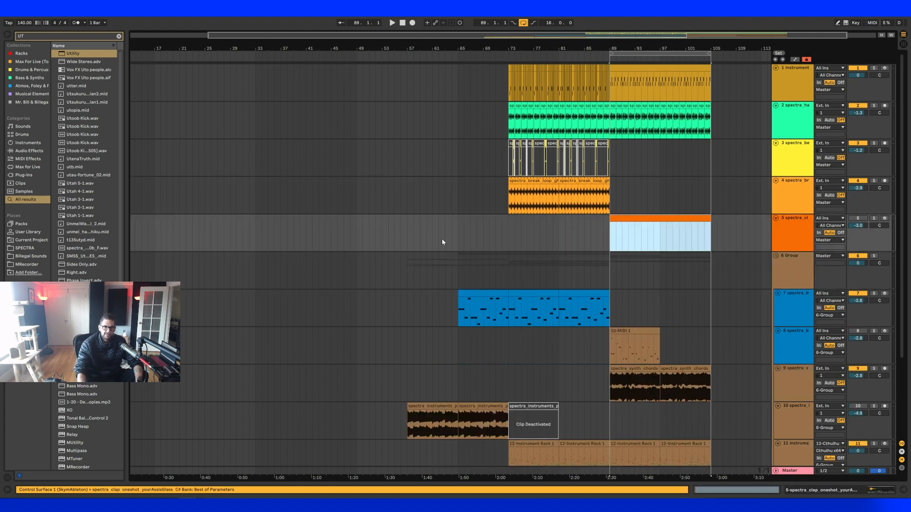
click(408, 240)
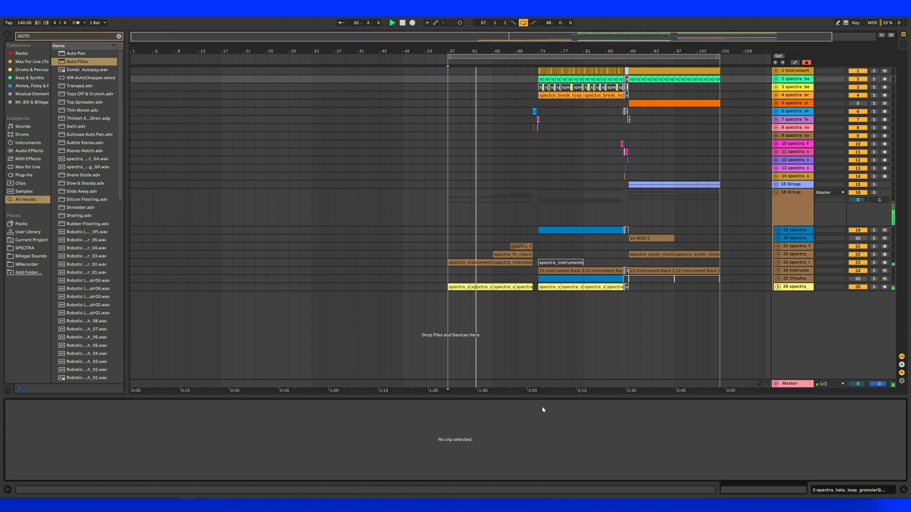
Step: Hide the clip detail area, unfold all arrangement tracks and check their automation lanes before returning to the clip view
key(ctrl+alt+l)
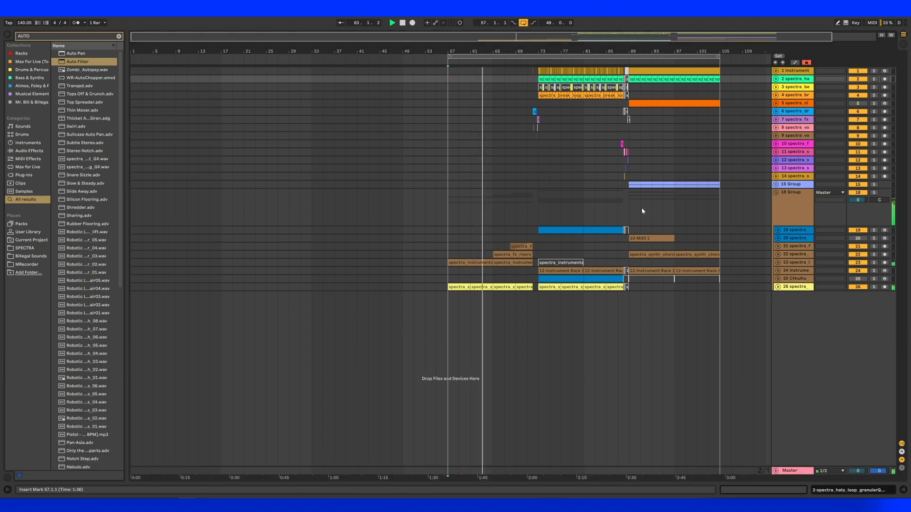
click(643, 210)
key(alt+u)
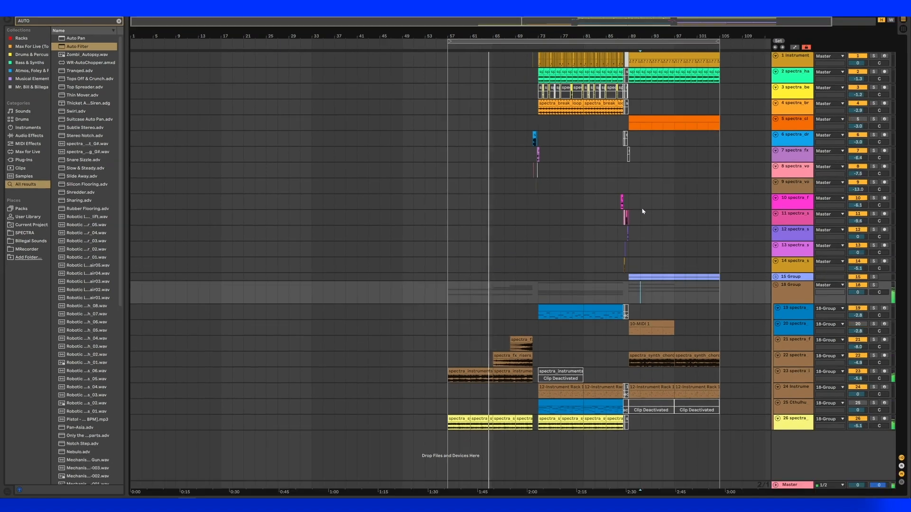
key(a)
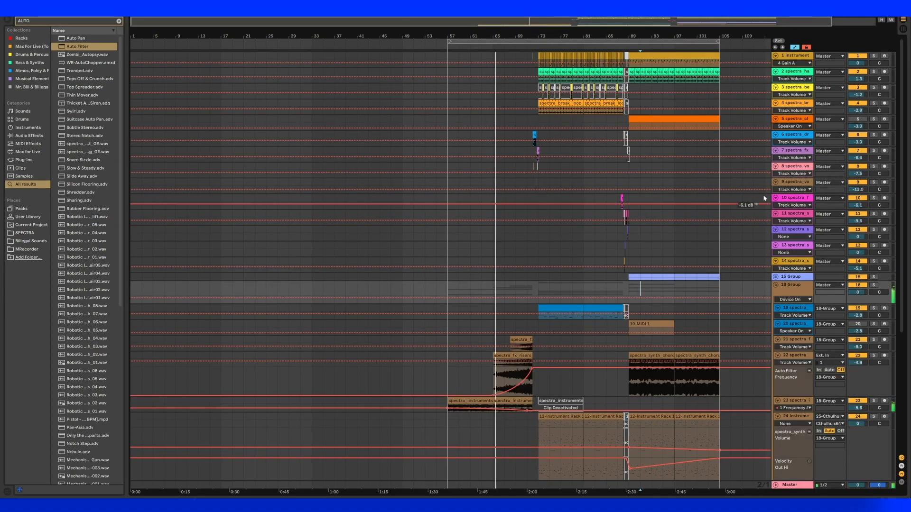
key(a)
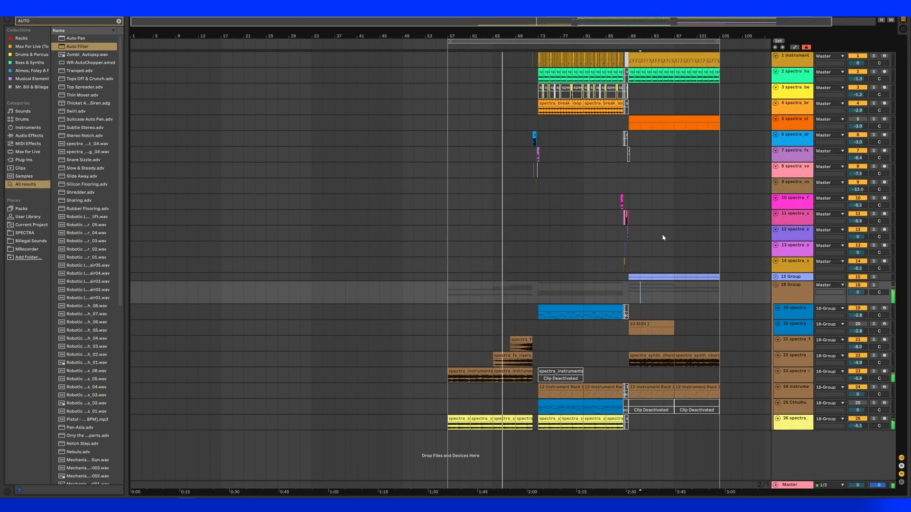
Step: Switch to Splice and narrow its window so that more of the arrangement around bar 89 stays visible beside it
click(418, 505)
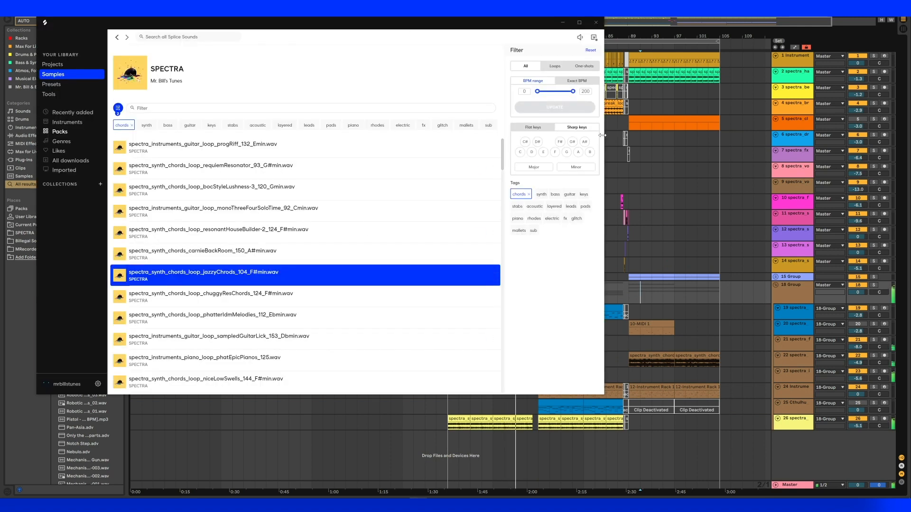
drag(599, 133, 320, 140)
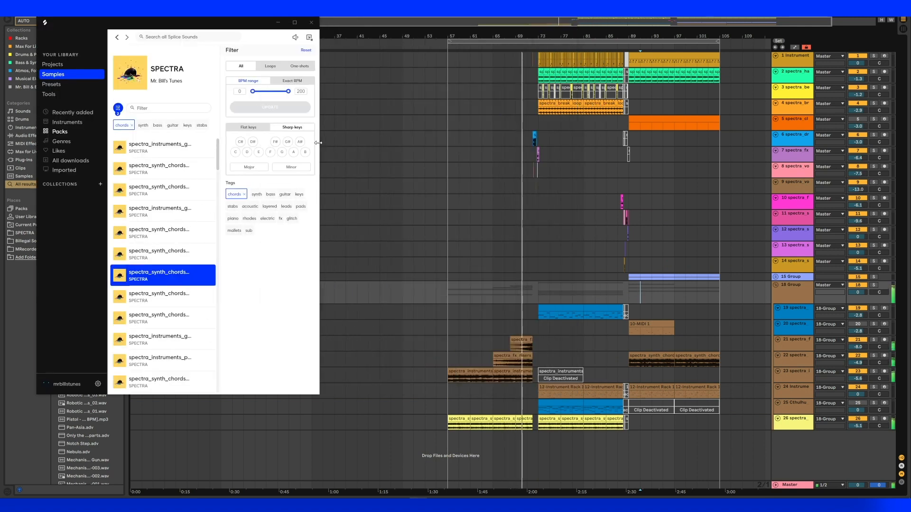
drag(564, 39, 555, 93)
click(344, 14)
key(alt+Tab)
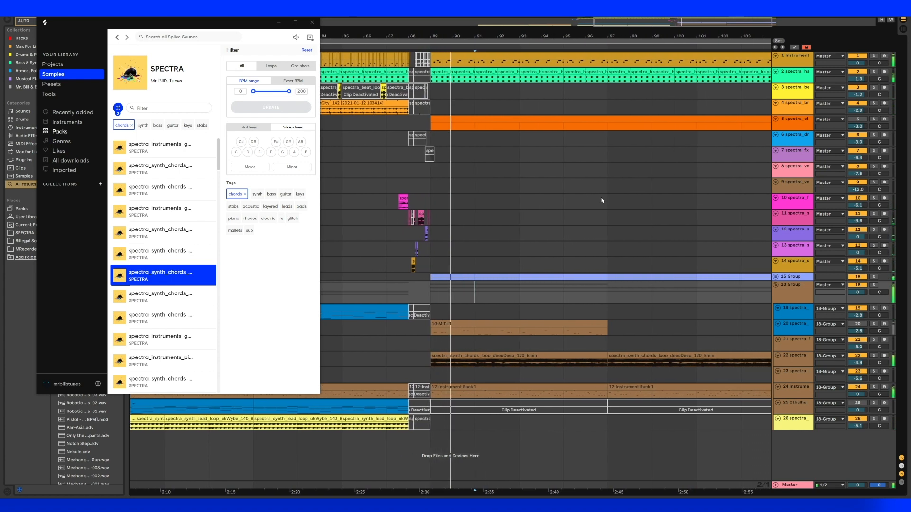
Step: Switch back to Ableton Live and unfold the 15 Group to show its two vox loop tracks
click(776, 276)
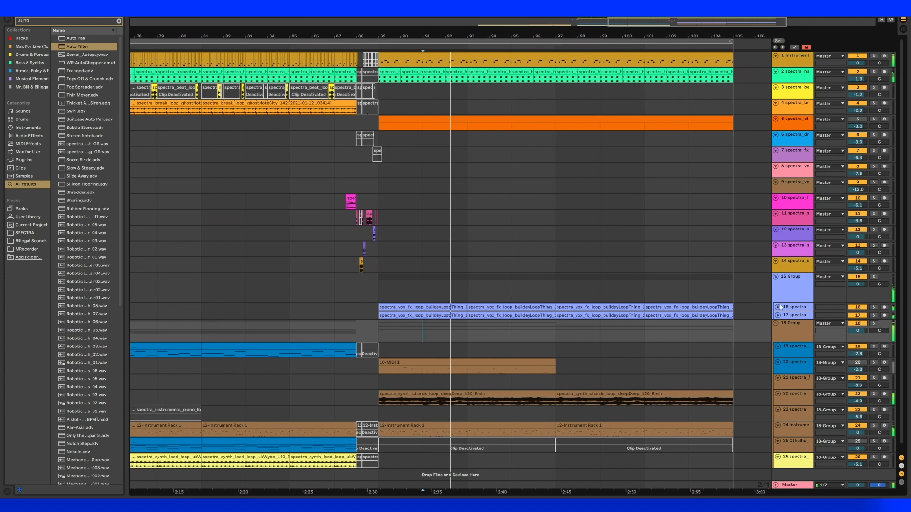